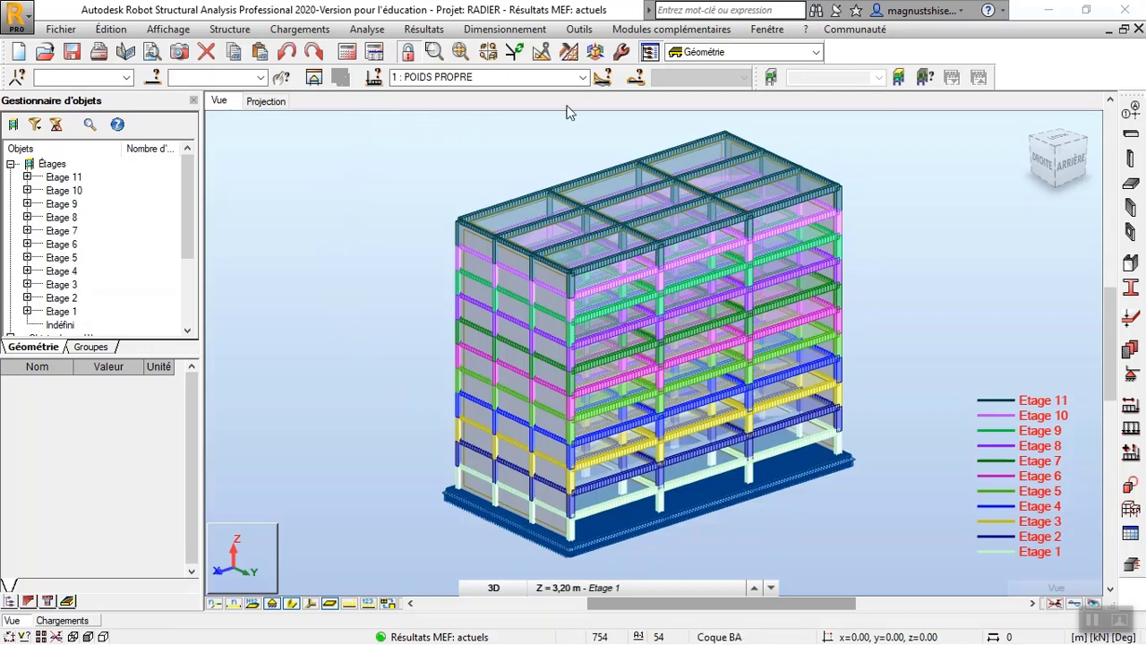
# Step: Open the bar forces table (Efforts) and show its global extremes for all load cases
pyautogui.click(583, 78)
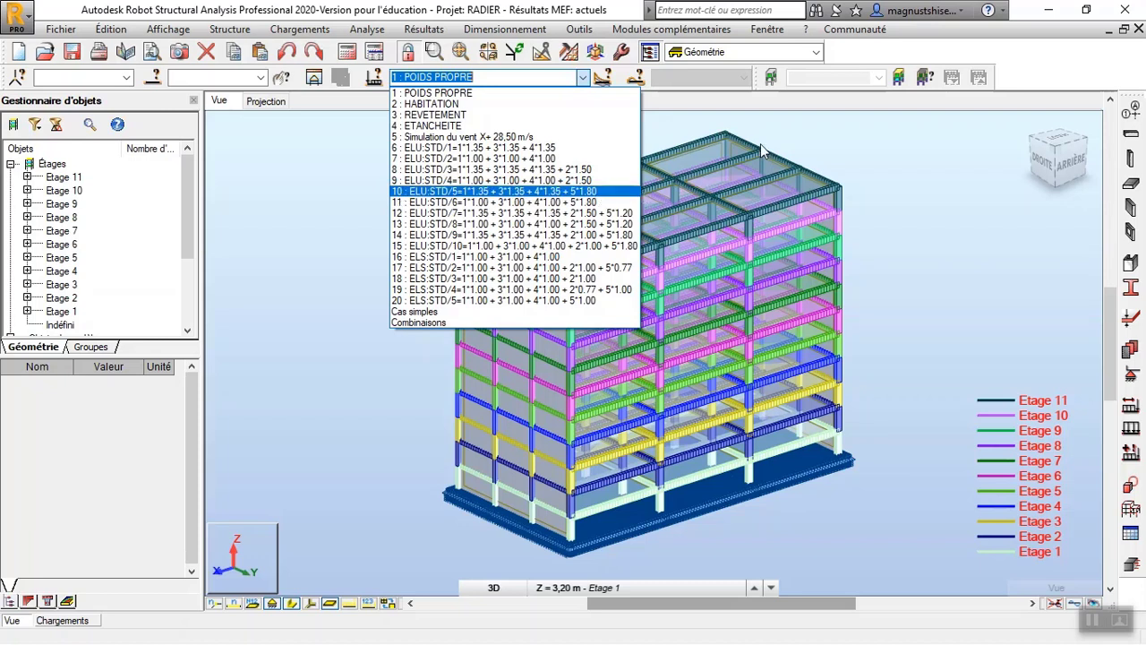
pyautogui.click(814, 106)
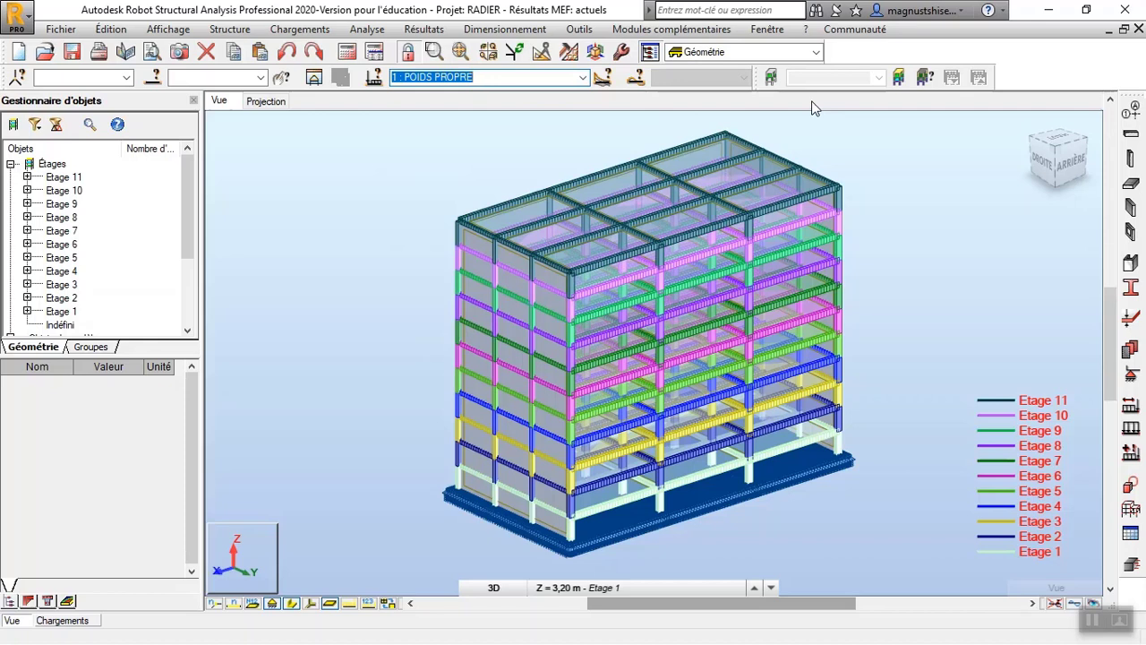
pyautogui.click(440, 33)
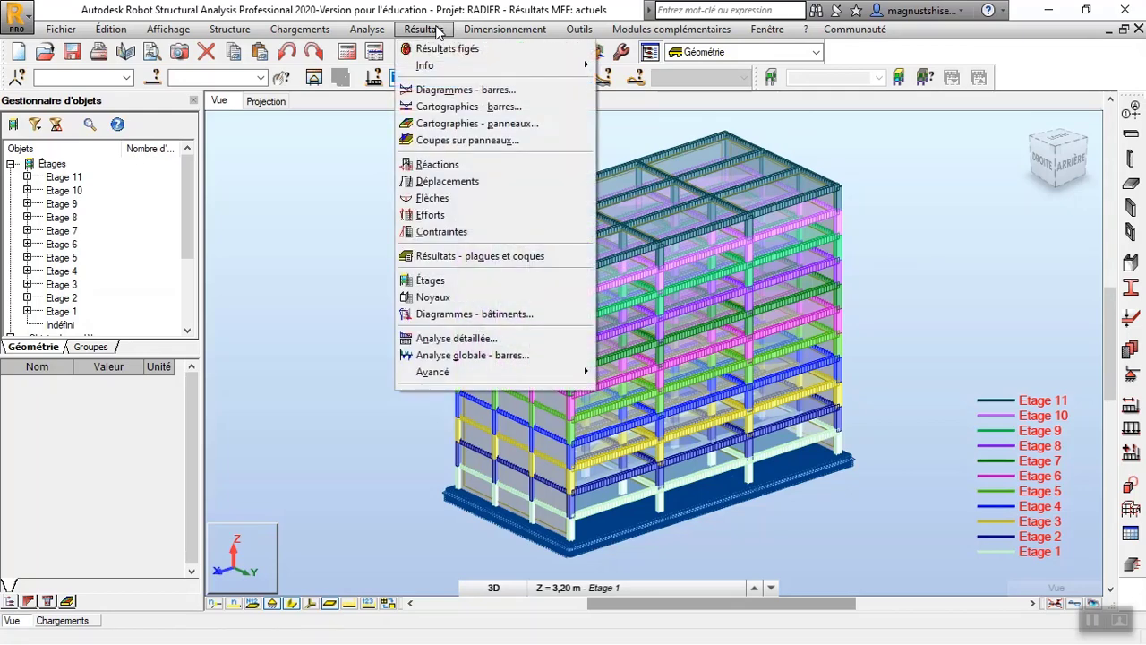
pyautogui.click(465, 216)
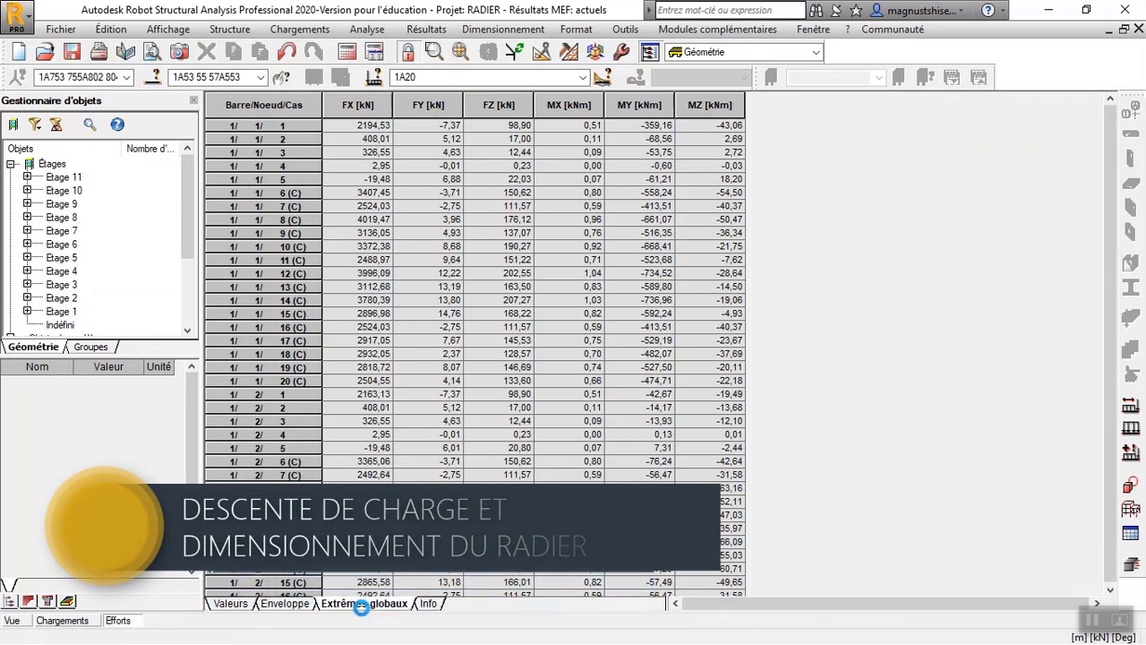
pyautogui.click(362, 603)
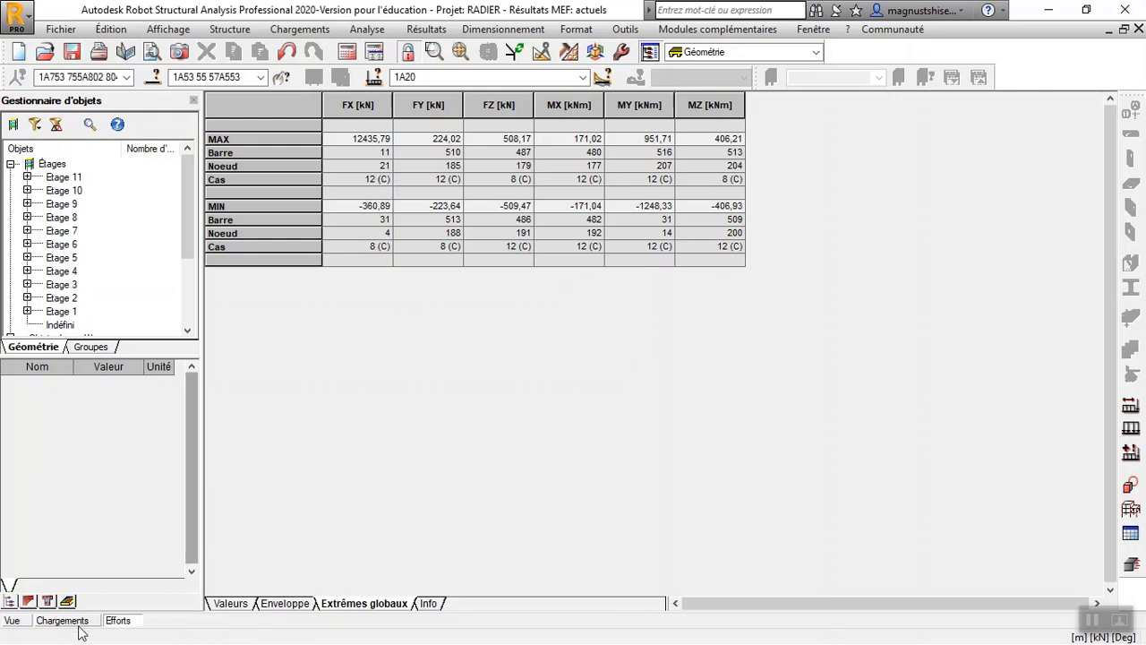
# Step: Return to the structure view, set the active load case to 12 : ELU:STD/7 and select bar 11
pyautogui.click(12, 621)
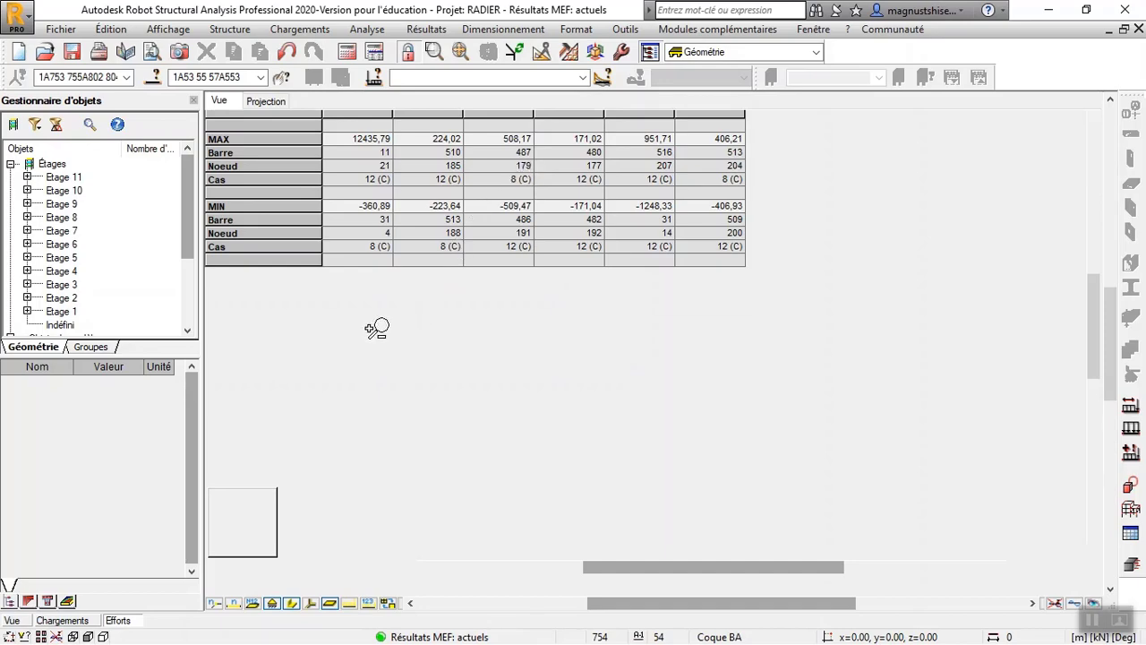
pyautogui.click(13, 619)
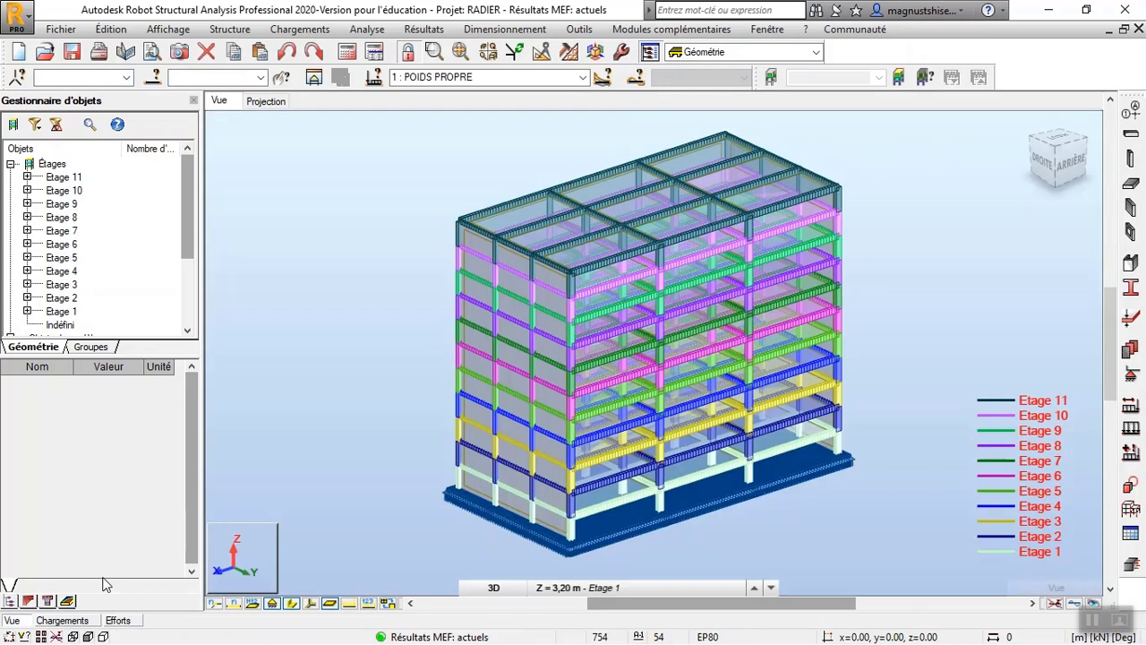
pyautogui.click(205, 79)
pyautogui.write('11')
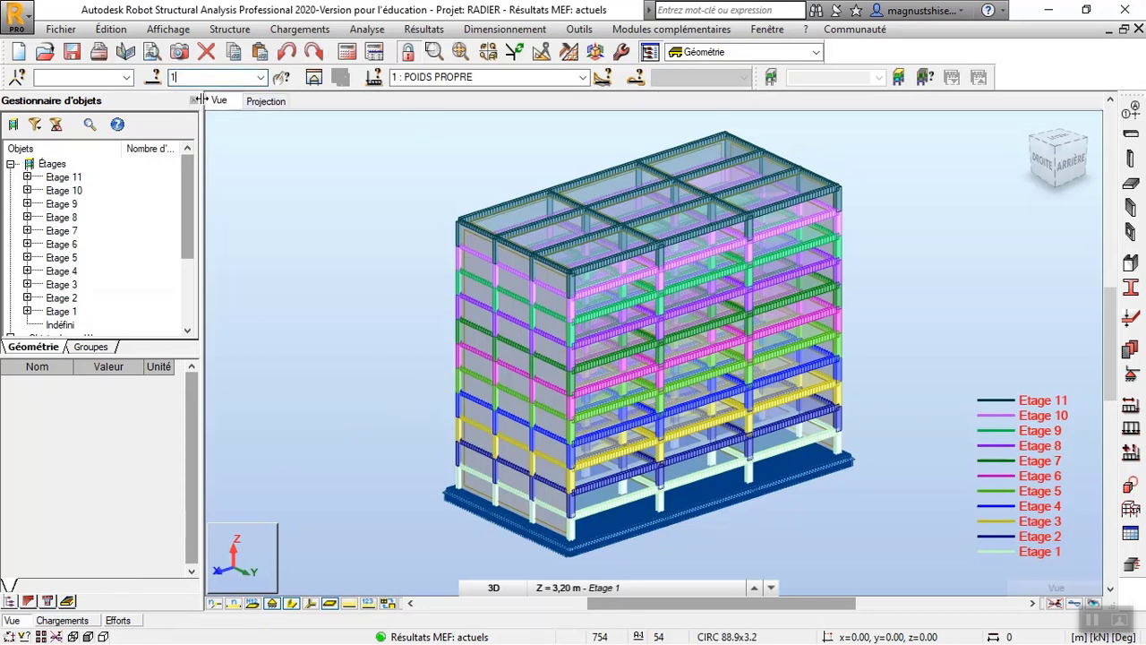
pyautogui.click(582, 78)
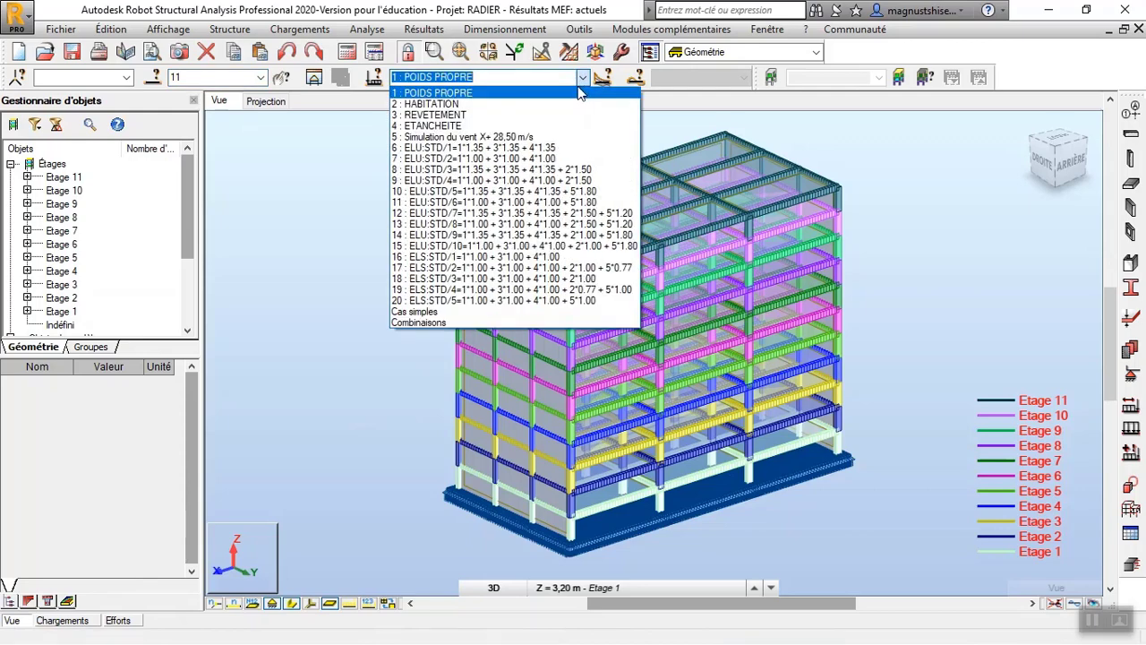
pyautogui.click(476, 215)
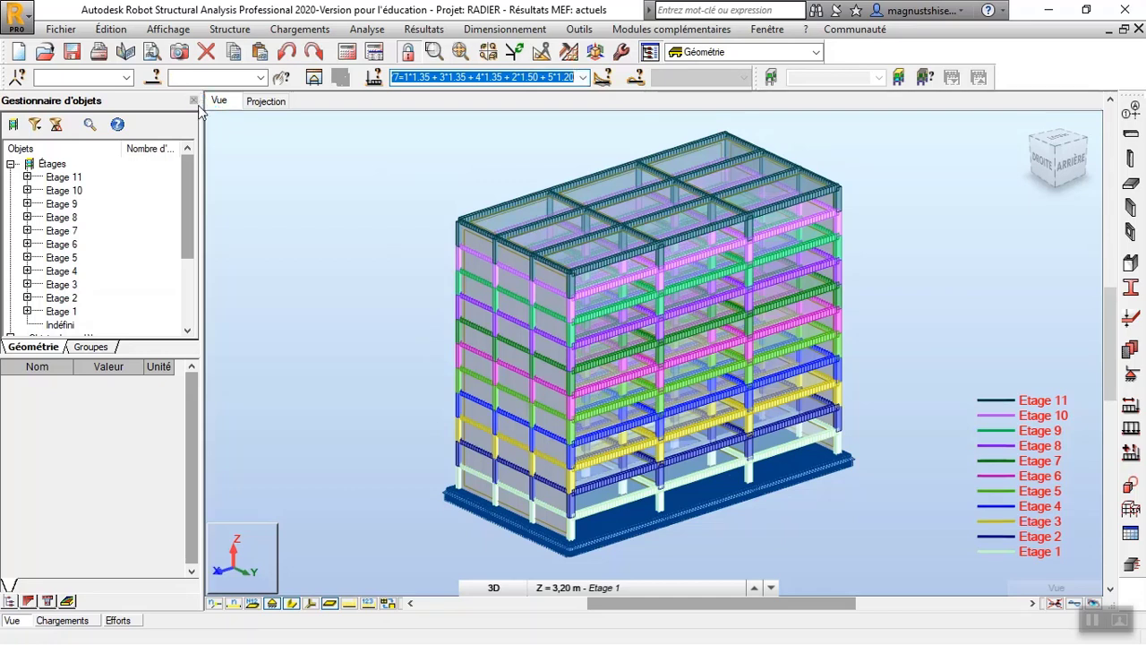
pyautogui.click(224, 78)
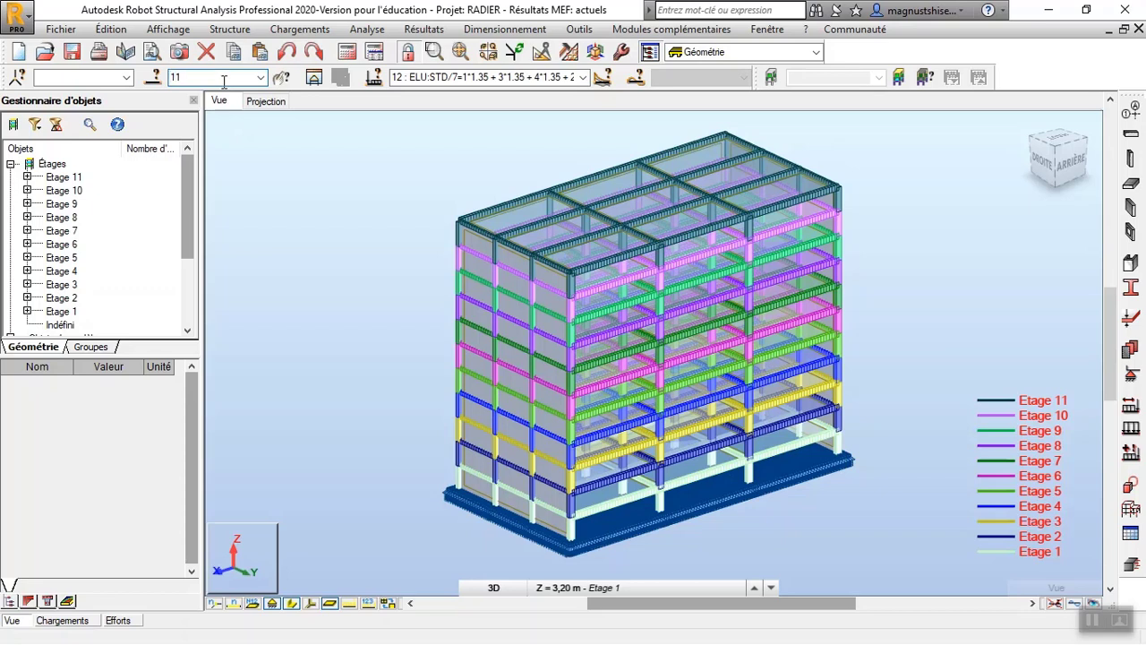
pyautogui.write('11')
pyautogui.press('Return')
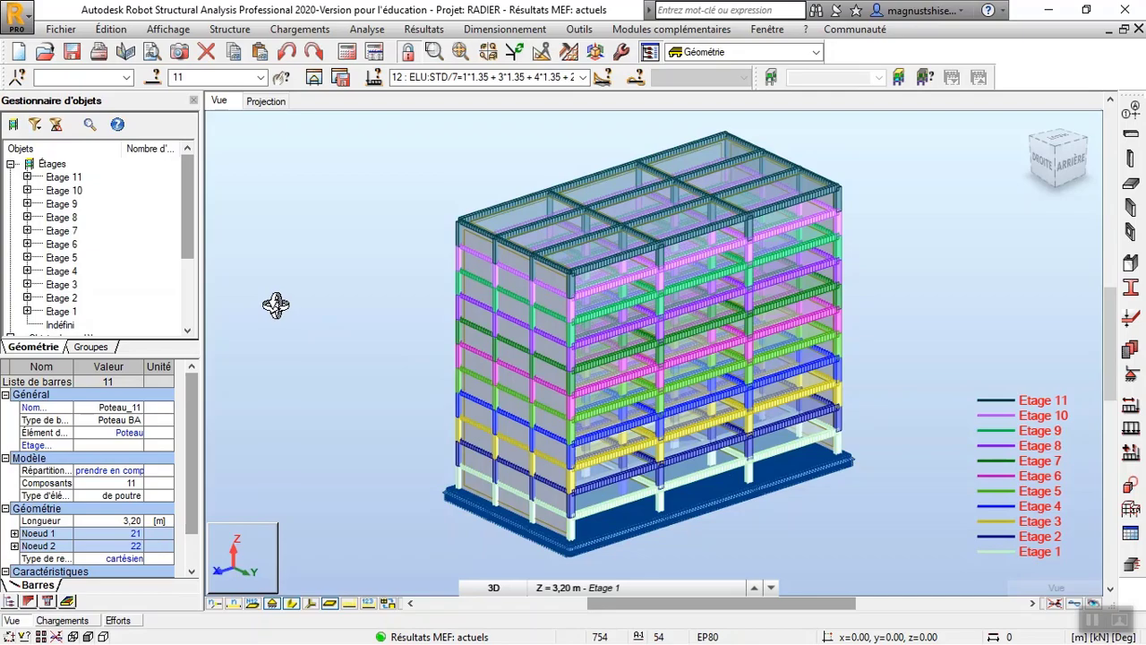
# Step: Examine the building from several 3D angles to locate the selected column 11 on the first storey
pyautogui.moveTo(276, 305)
pyautogui.mouseDown()
pyautogui.moveTo(348, 294)
pyautogui.moveTo(496, 304)
pyautogui.moveTo(439, 317)
pyautogui.moveTo(312, 287)
pyautogui.moveTo(216, 295)
pyautogui.moveTo(340, 331)
pyautogui.mouseUp()
pyautogui.scroll(3, 618, 348)
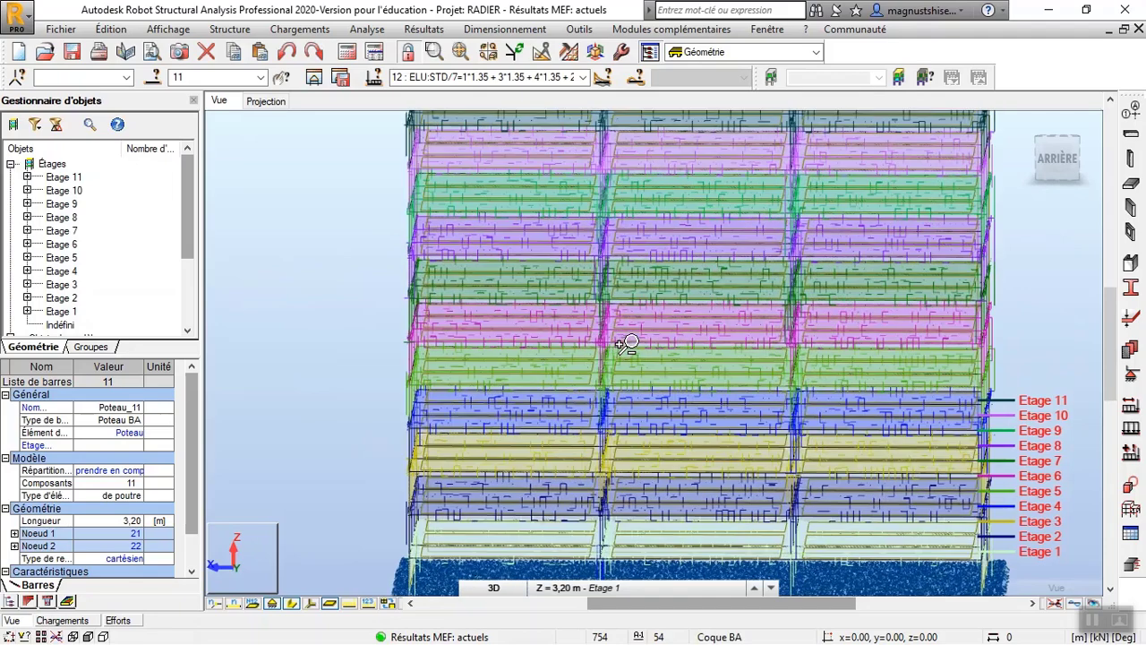
pyautogui.scroll(-3, 436, 295)
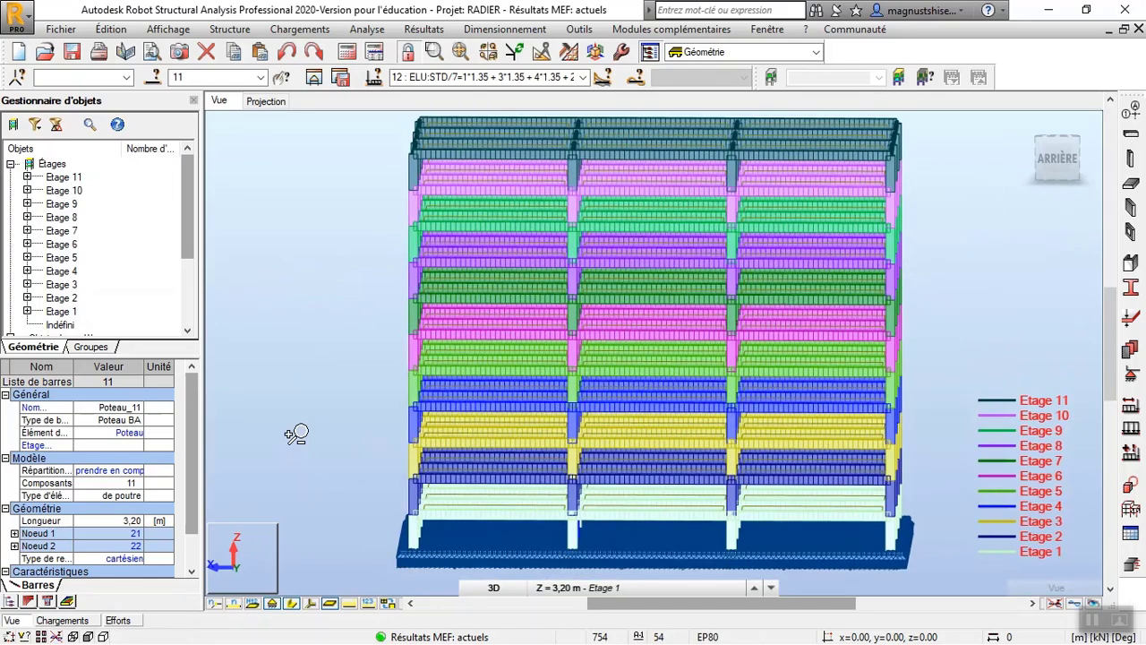
pyautogui.scroll(2, 341, 387)
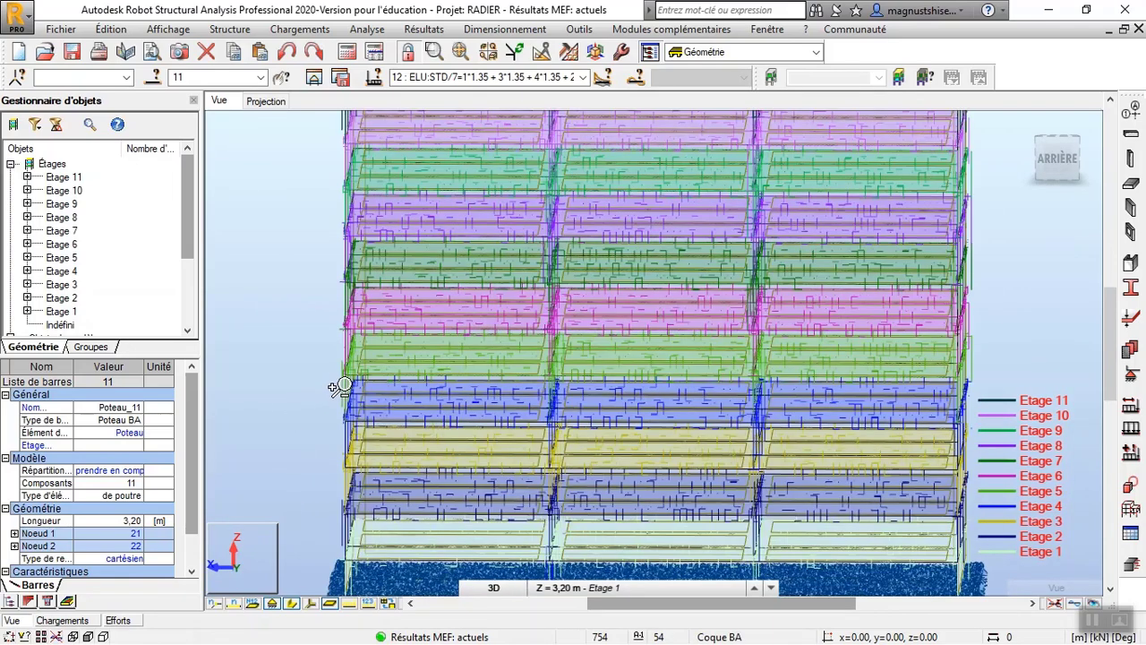
pyautogui.scroll(-2, 340, 386)
pyautogui.rightClick(267, 361)
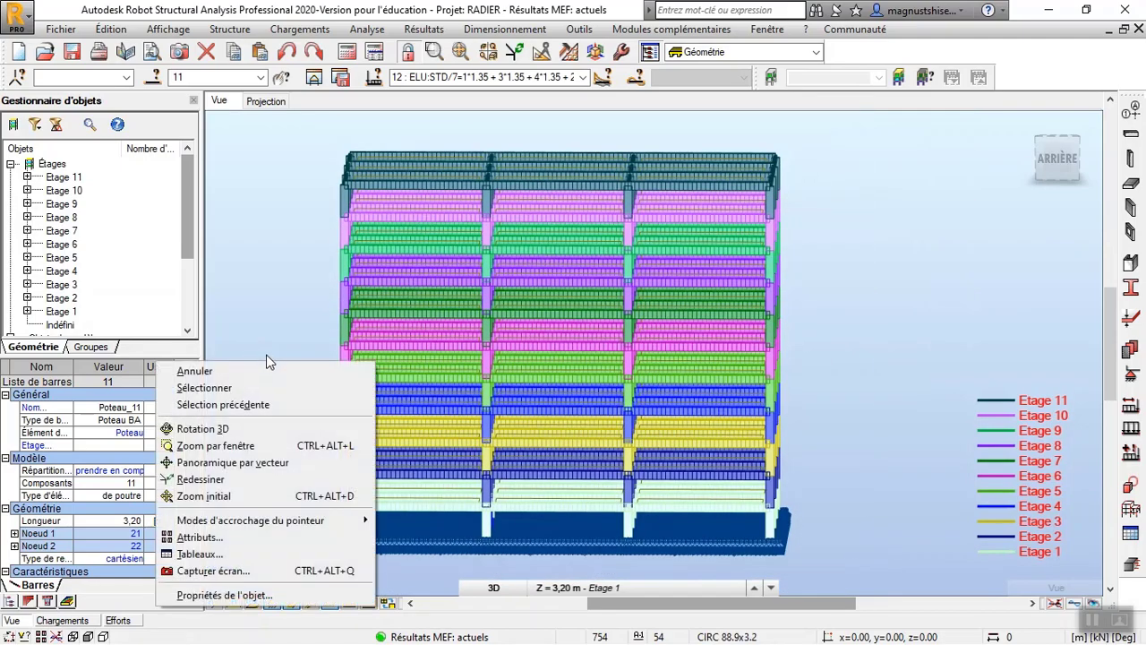
pyautogui.click(203, 428)
pyautogui.moveTo(266, 396)
pyautogui.mouseDown()
pyautogui.moveTo(312, 365)
pyautogui.moveTo(295, 376)
pyautogui.moveTo(427, 439)
pyautogui.mouseUp()
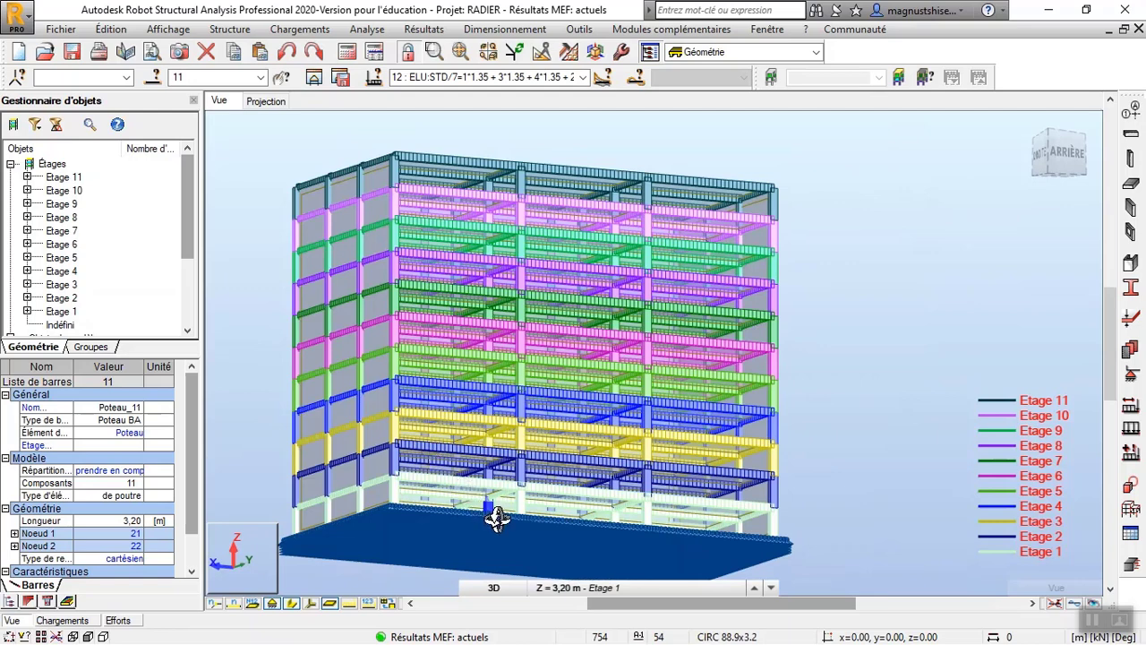
pyautogui.scroll(2, 496, 519)
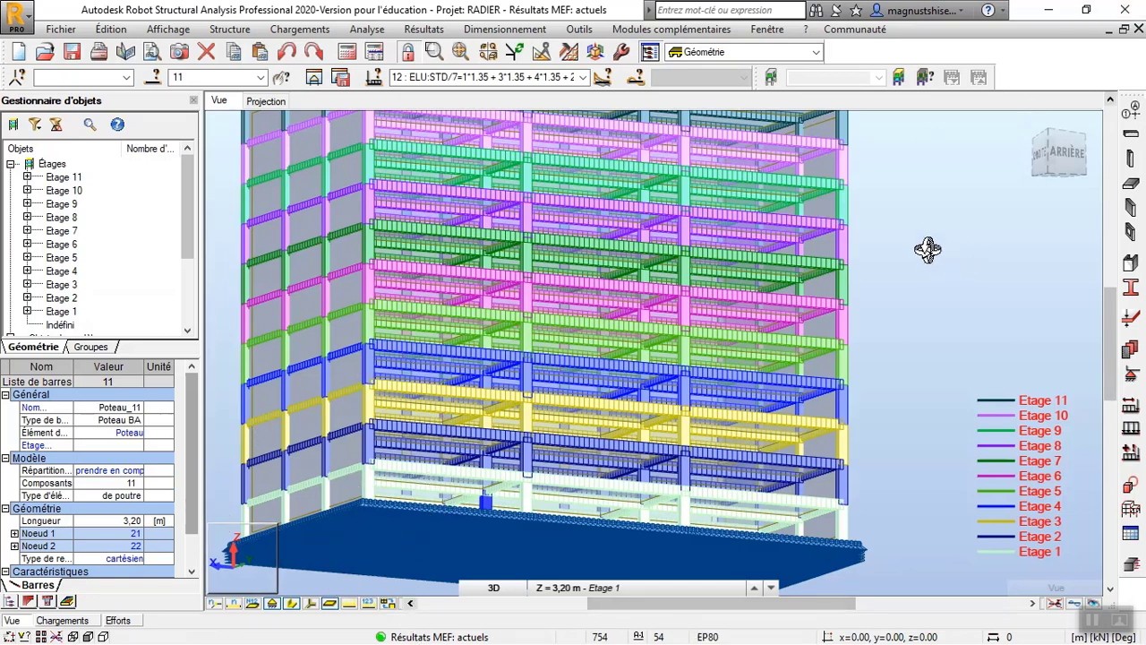
pyautogui.moveTo(928, 249); pyautogui.dragTo(895, 262)
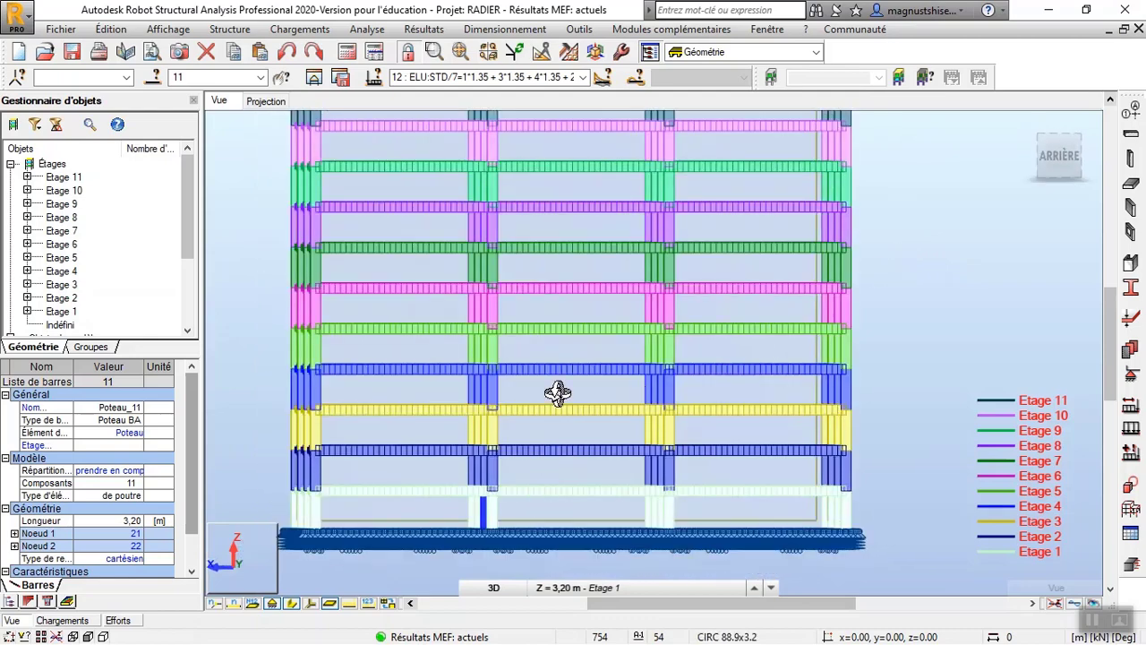
pyautogui.moveTo(558, 388); pyautogui.dragTo(603, 391)
pyautogui.click(505, 585)
pyautogui.click(520, 361)
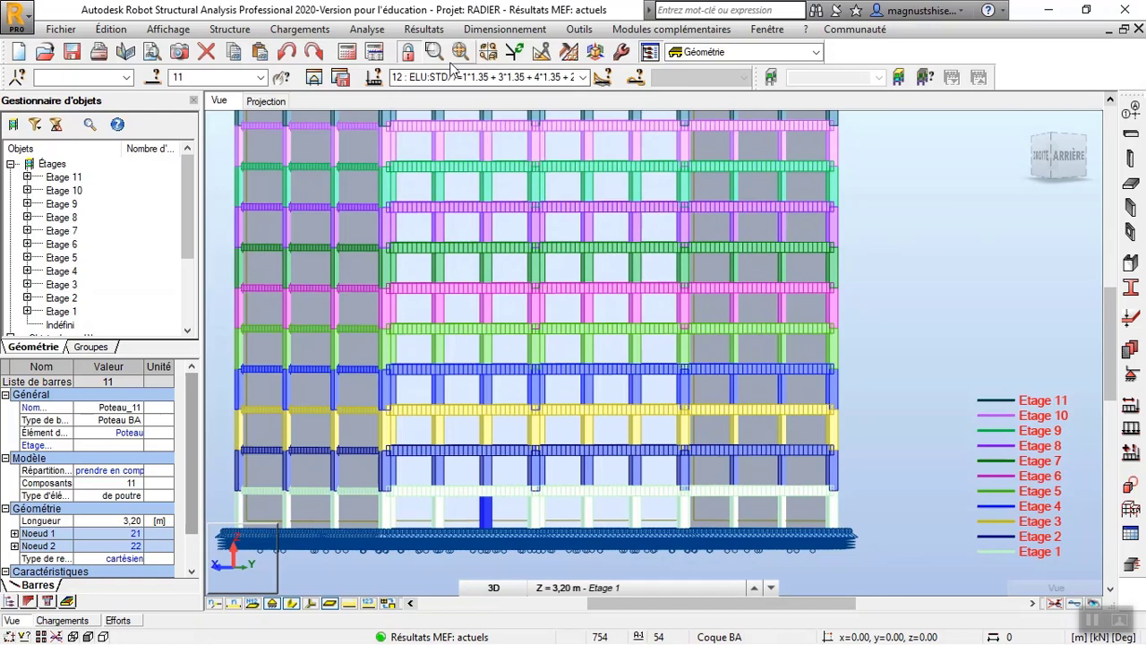
# Step: Switch the workspace layout from Géométrie to Résultats - diagrammes
pyautogui.click(435, 33)
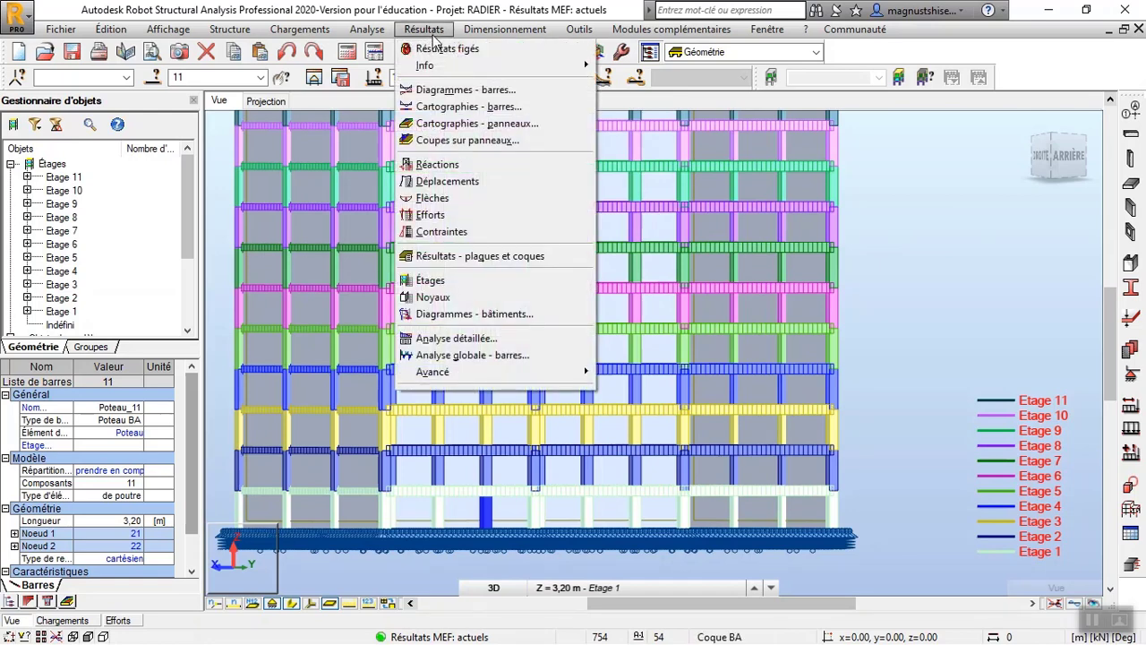
pyautogui.moveTo(579, 29)
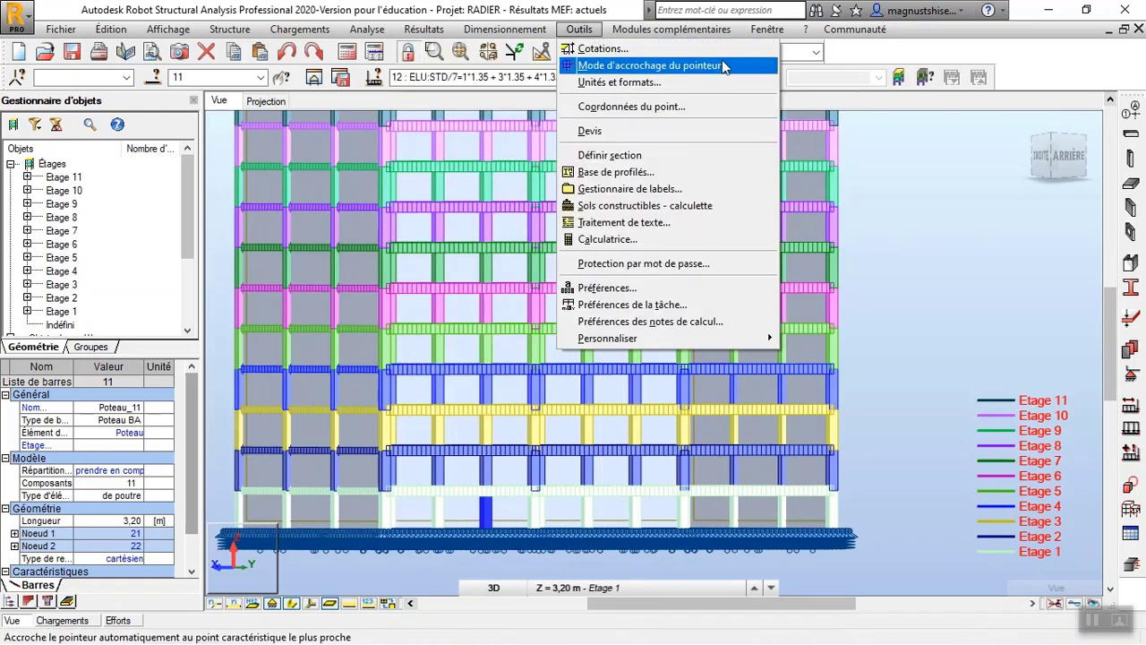
pyautogui.click(816, 53)
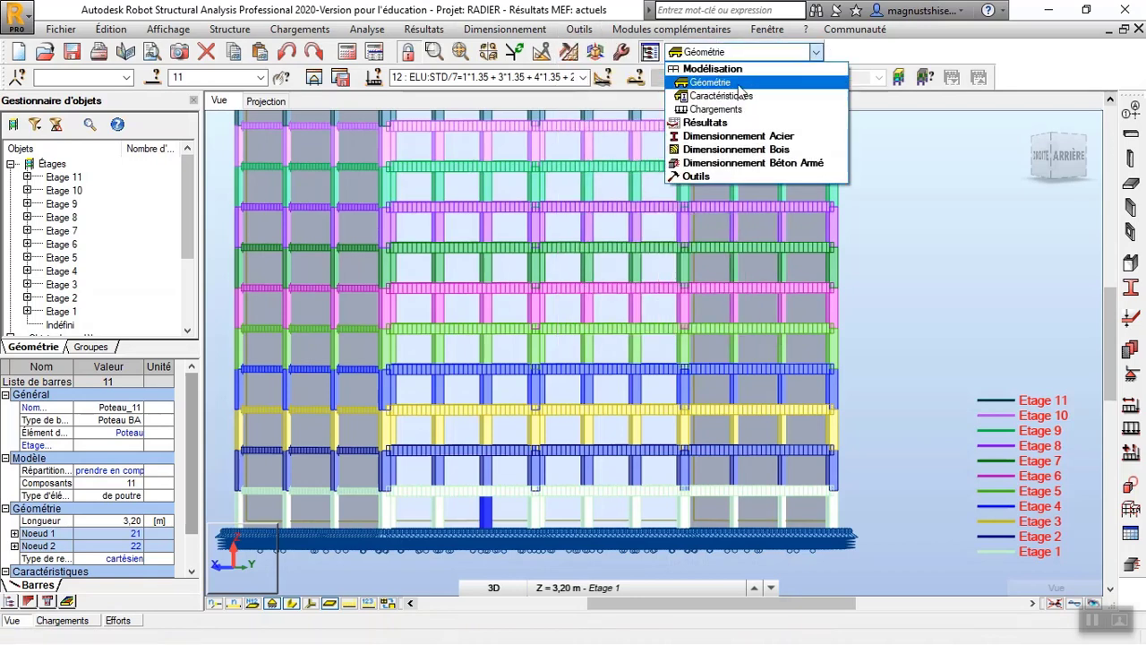
pyautogui.click(716, 125)
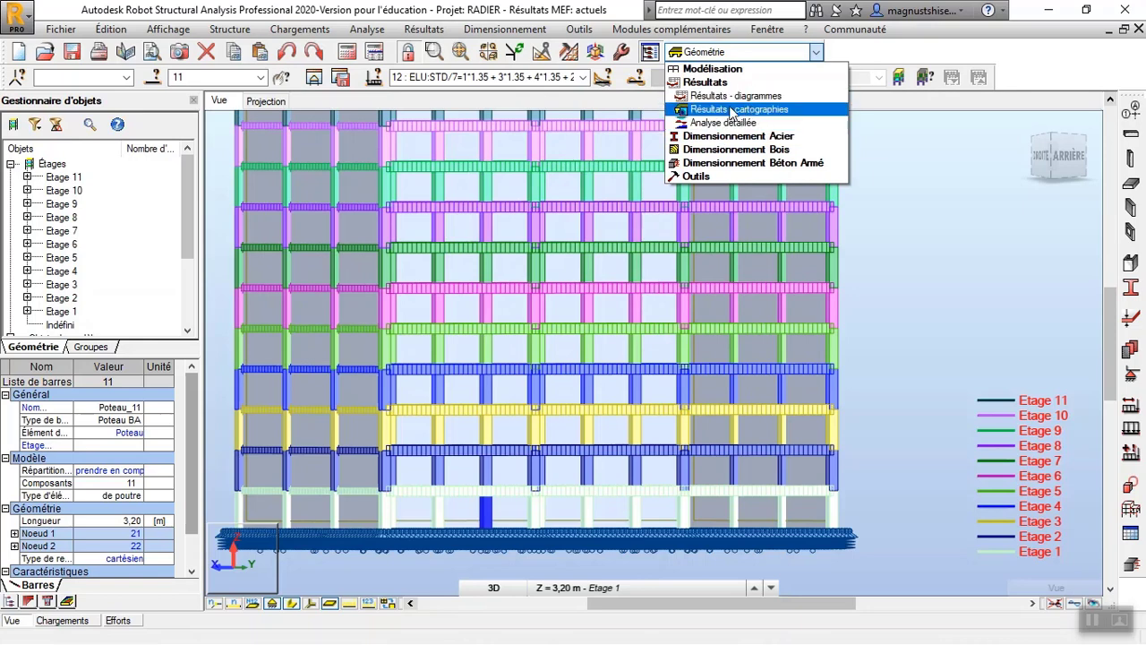
pyautogui.click(710, 97)
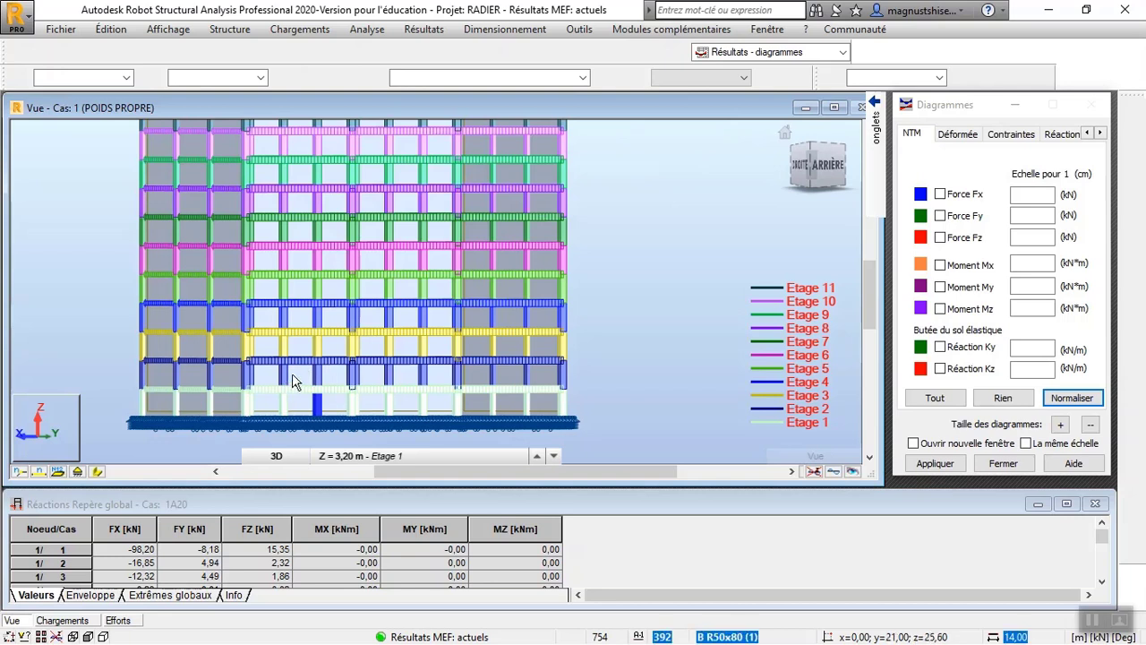
# Step: Show the global extremes of the reactions table and examine the maximum and minimum rows with their nodes and cases
pyautogui.click(280, 403)
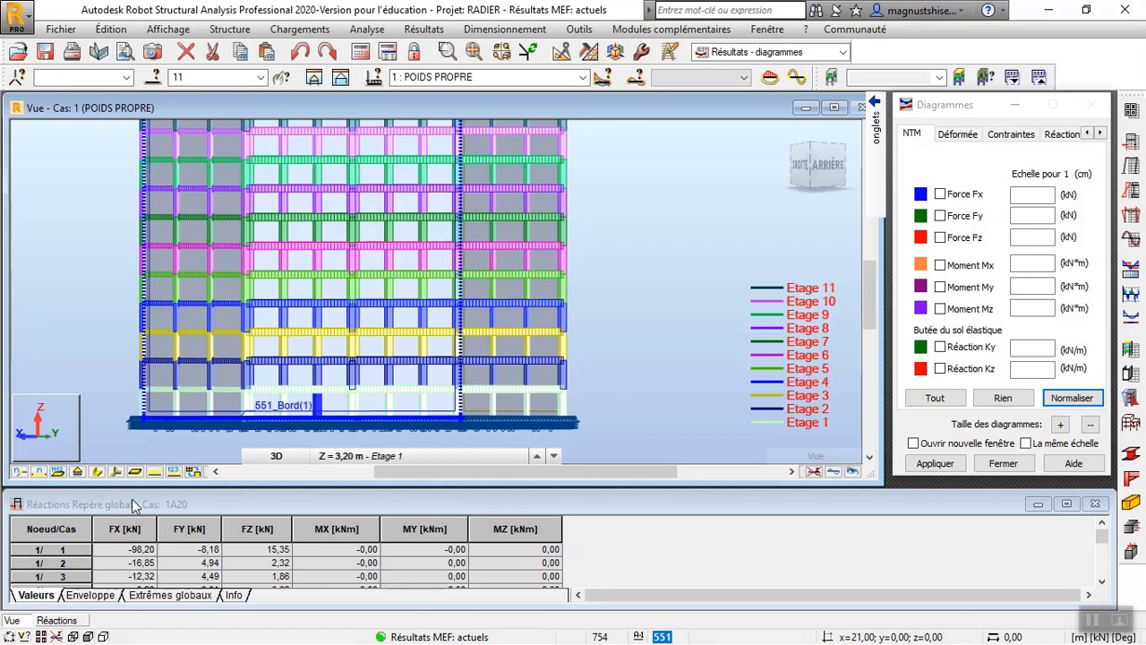
pyautogui.click(173, 549)
pyautogui.click(197, 596)
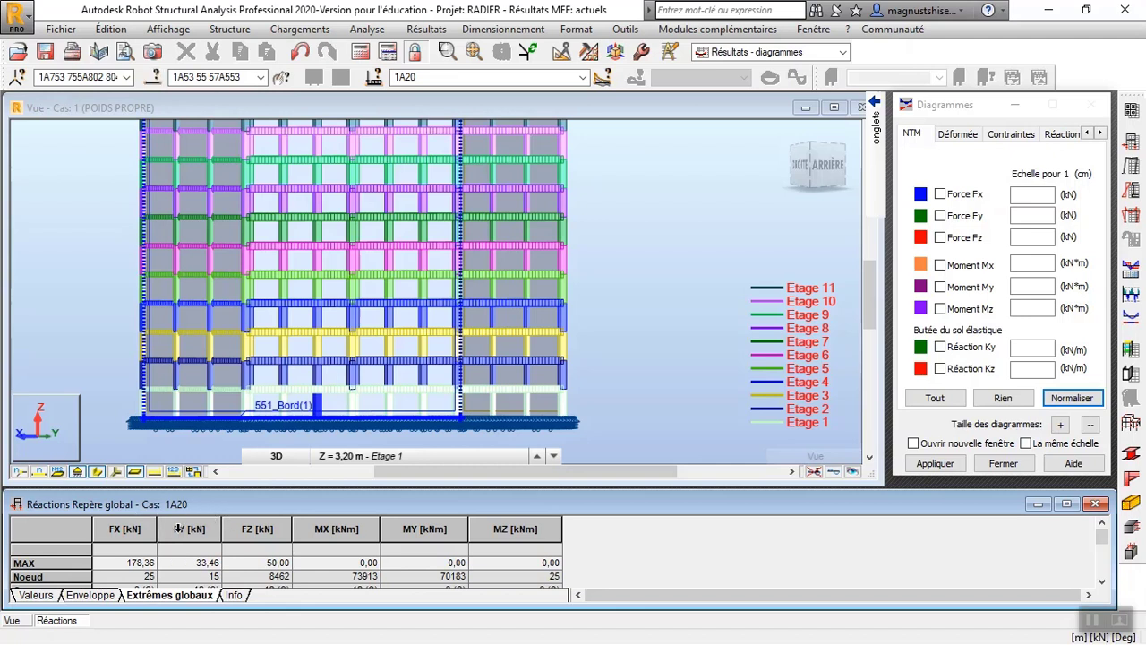
pyautogui.scroll(-1, 177, 537)
pyautogui.scroll(-1, 176, 562)
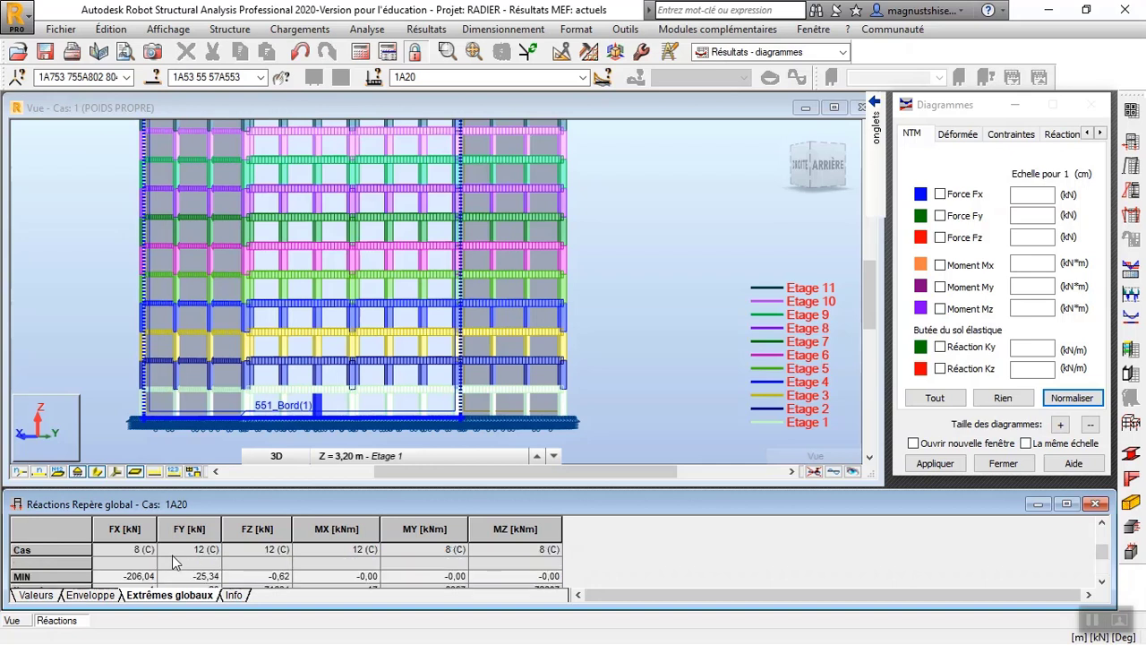
pyautogui.scroll(3, 176, 561)
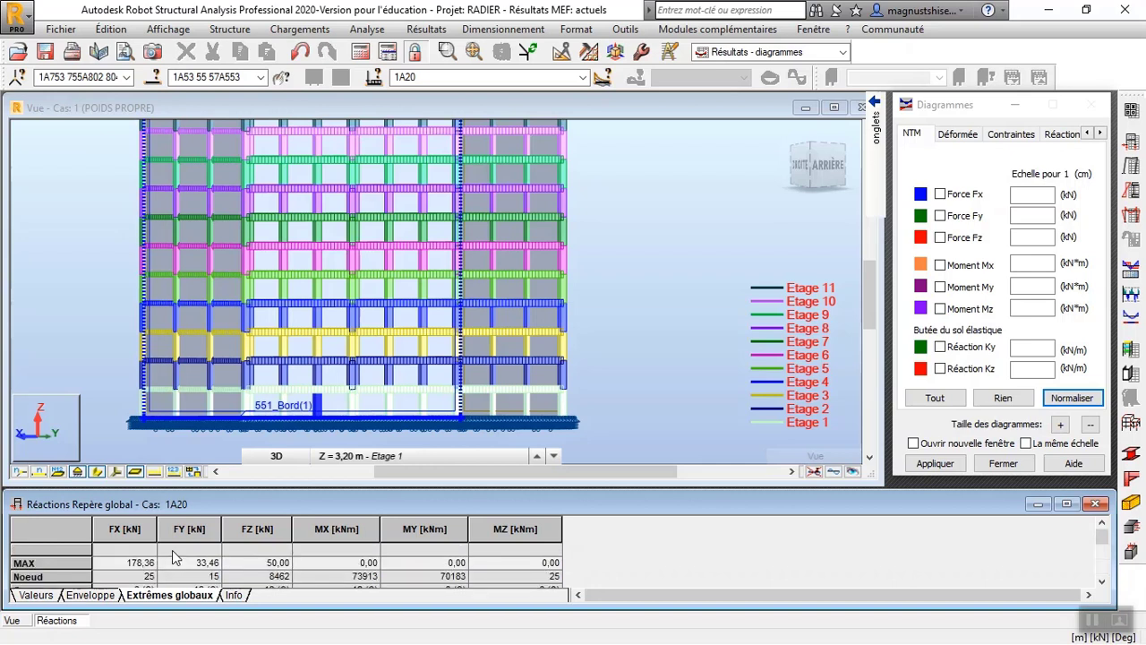
pyautogui.scroll(-2, 175, 557)
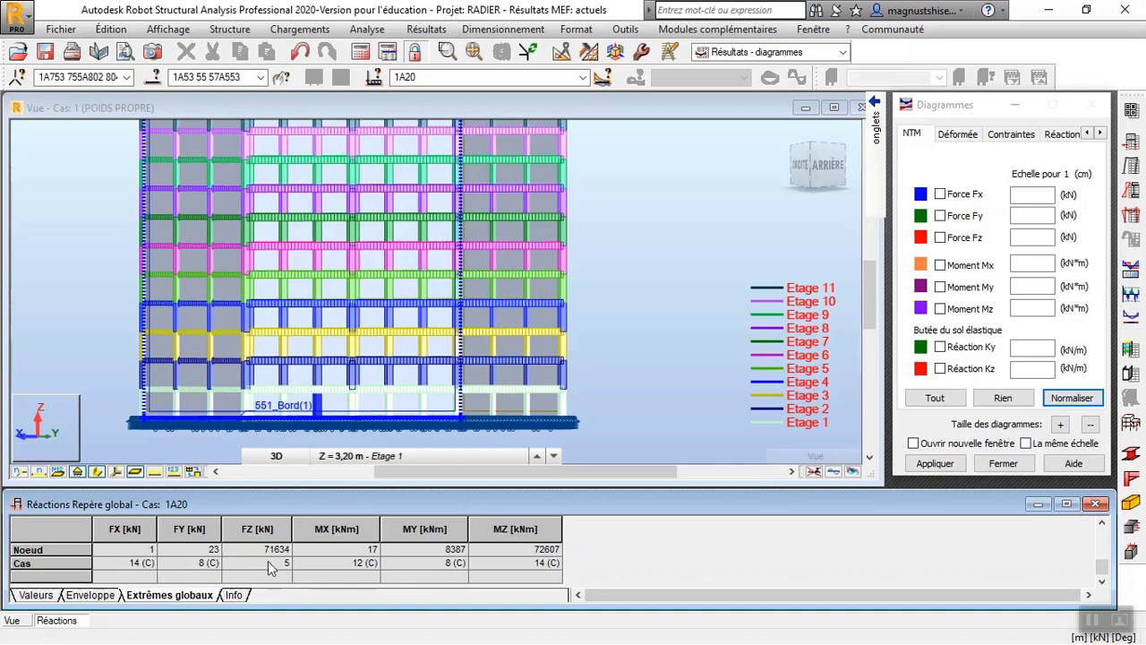
pyautogui.scroll(-1, 278, 563)
pyautogui.scroll(1, 278, 563)
pyautogui.scroll(-1, 265, 566)
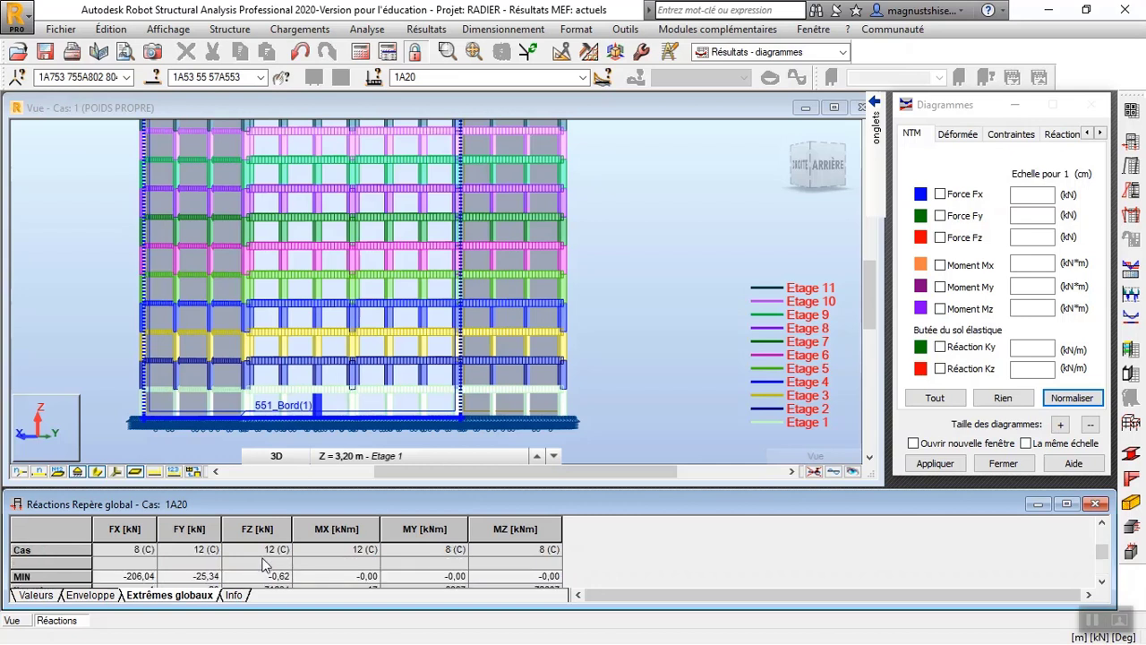
pyautogui.scroll(-2, 265, 564)
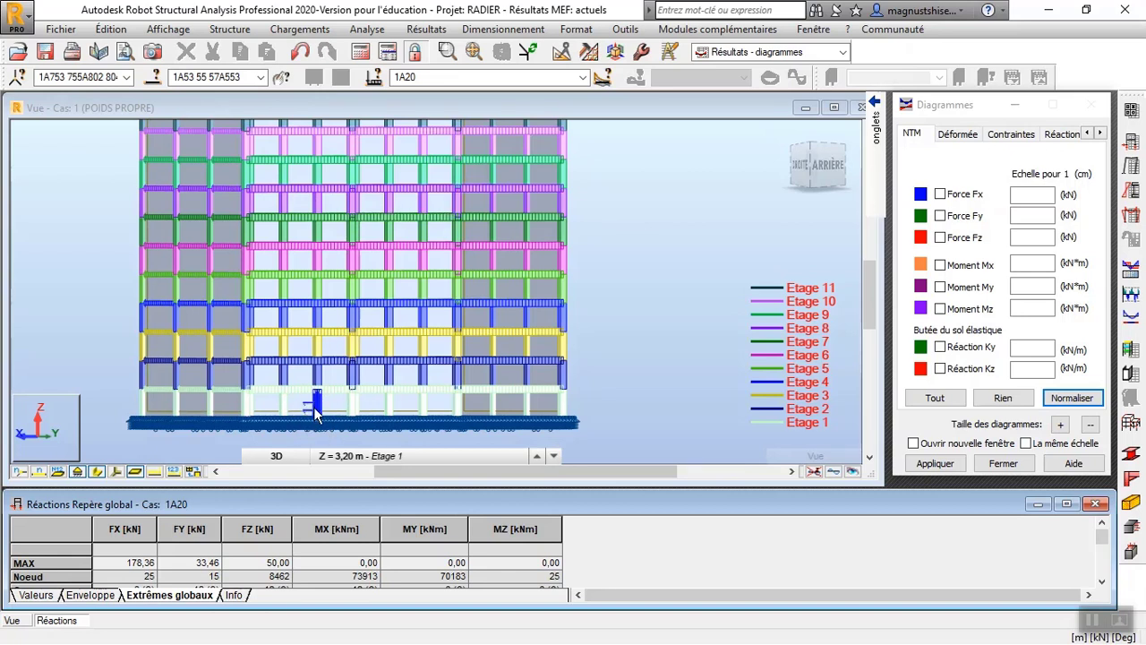
# Step: Switch the workspace layout from Résultats - diagrammes to Résultats - cartographies
pyautogui.click(613, 236)
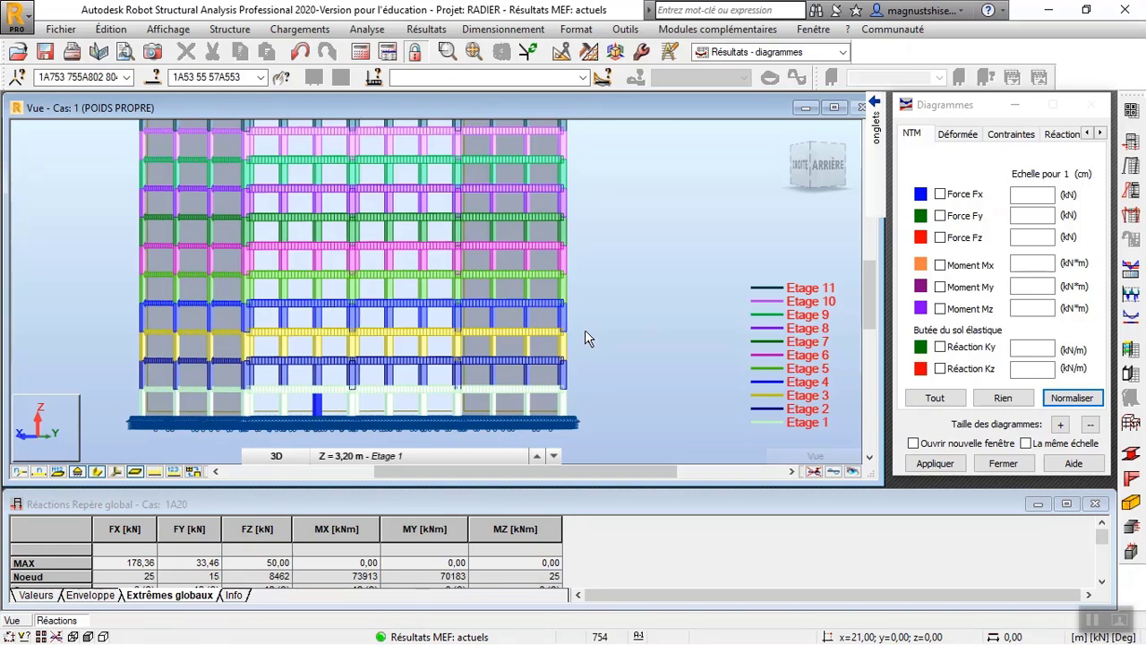
pyautogui.rightClick(952, 158)
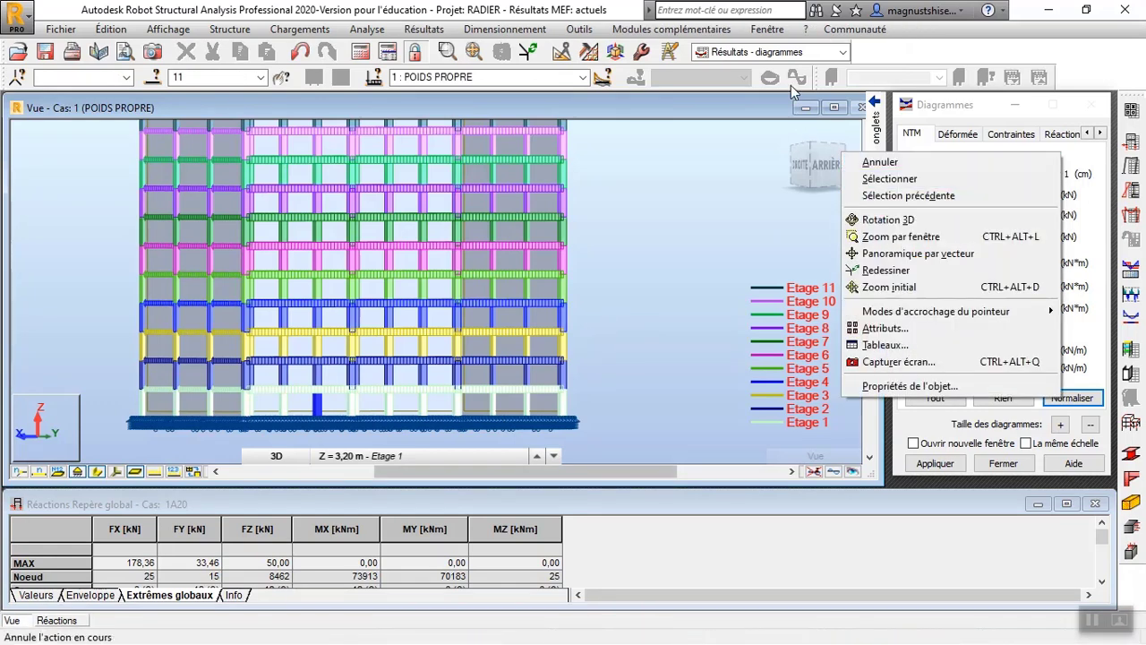
pyautogui.click(842, 52)
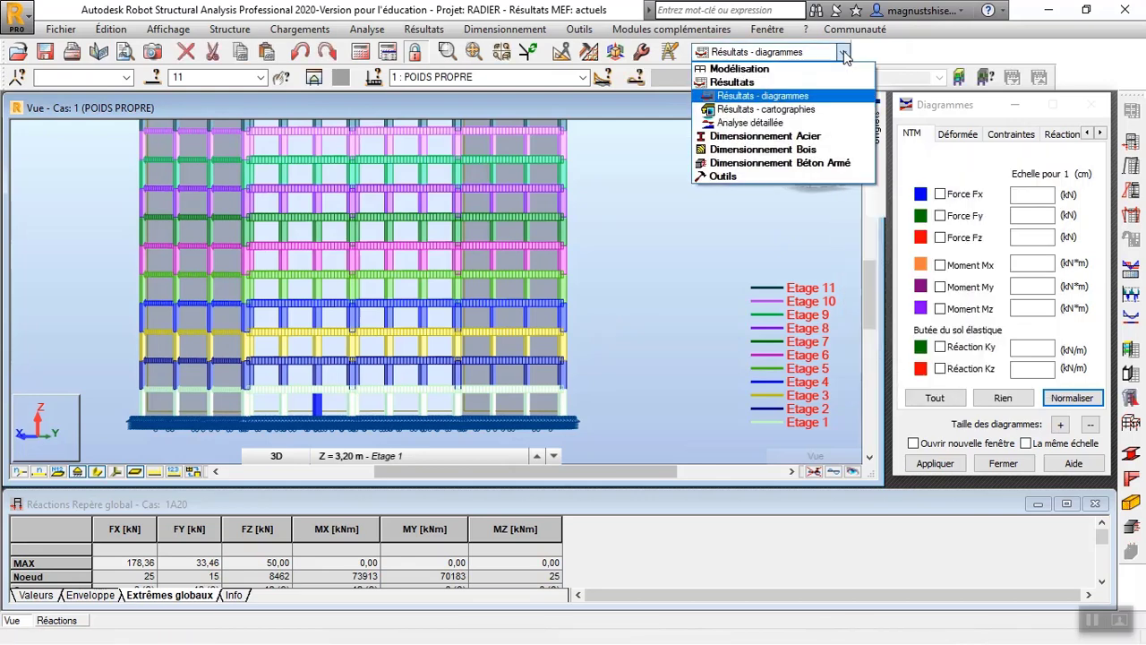
pyautogui.click(781, 110)
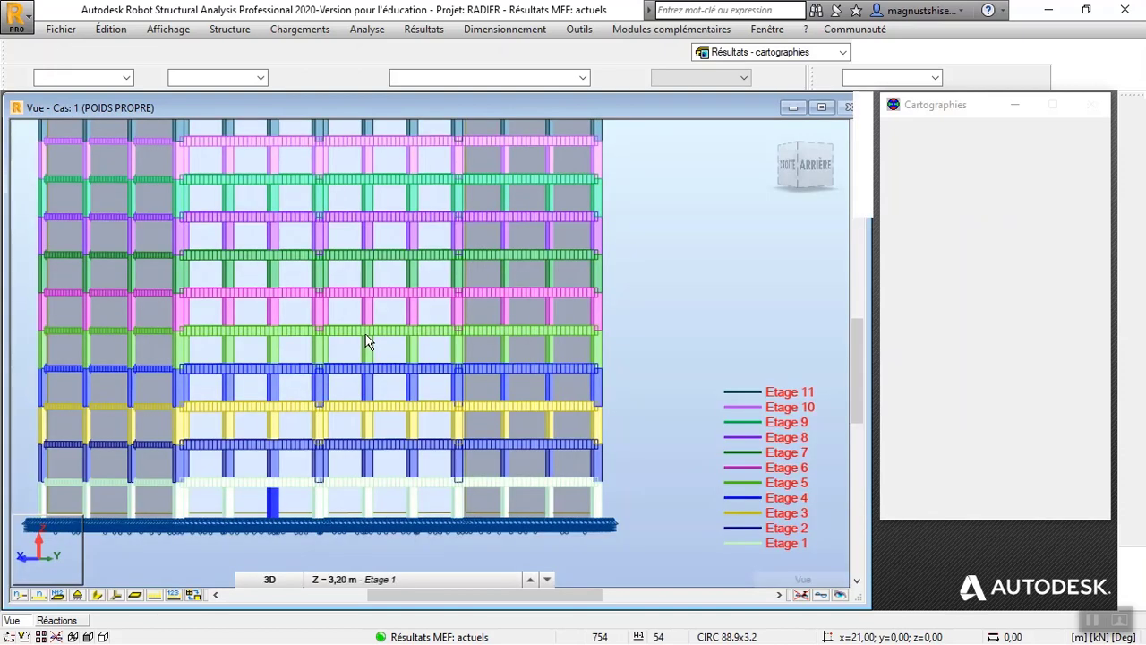
pyautogui.click(364, 334)
pyautogui.click(579, 264)
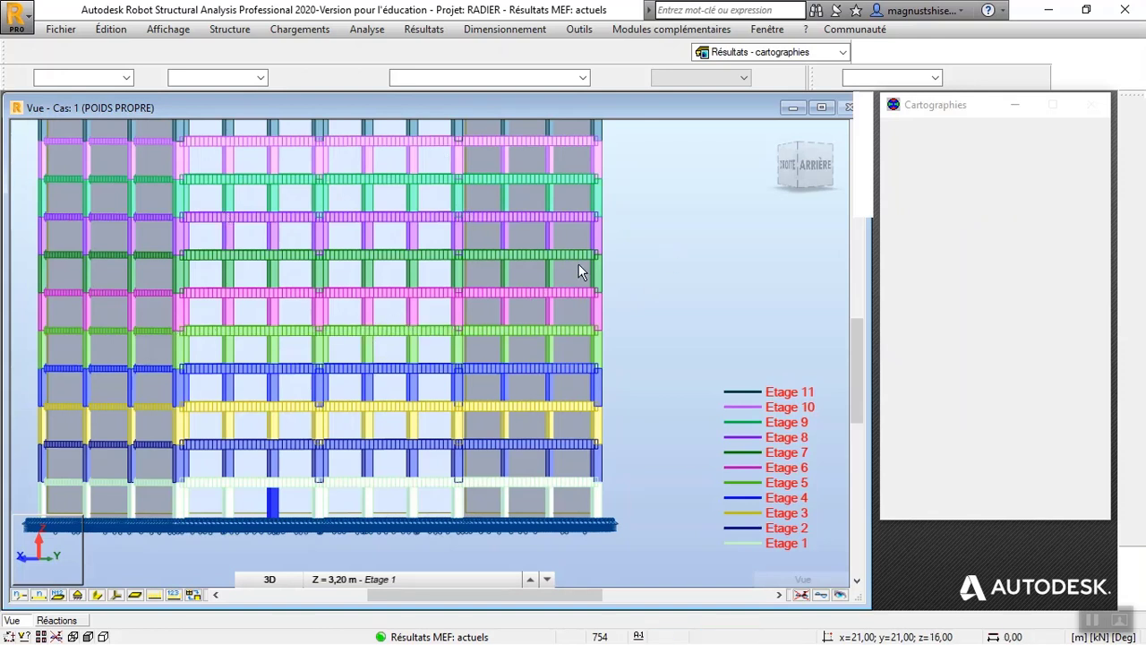
pyautogui.click(730, 251)
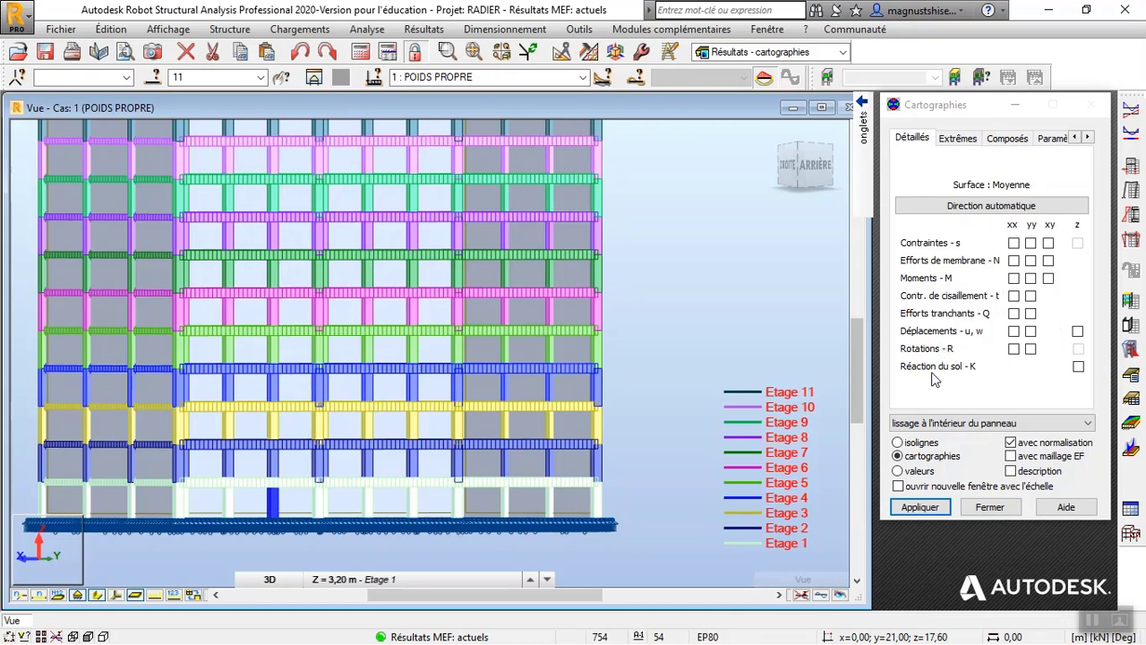
# Step: Map the soil reaction K in z and display the raft in the XY plan view at Z = 0,00 m - Base
pyautogui.click(1078, 367)
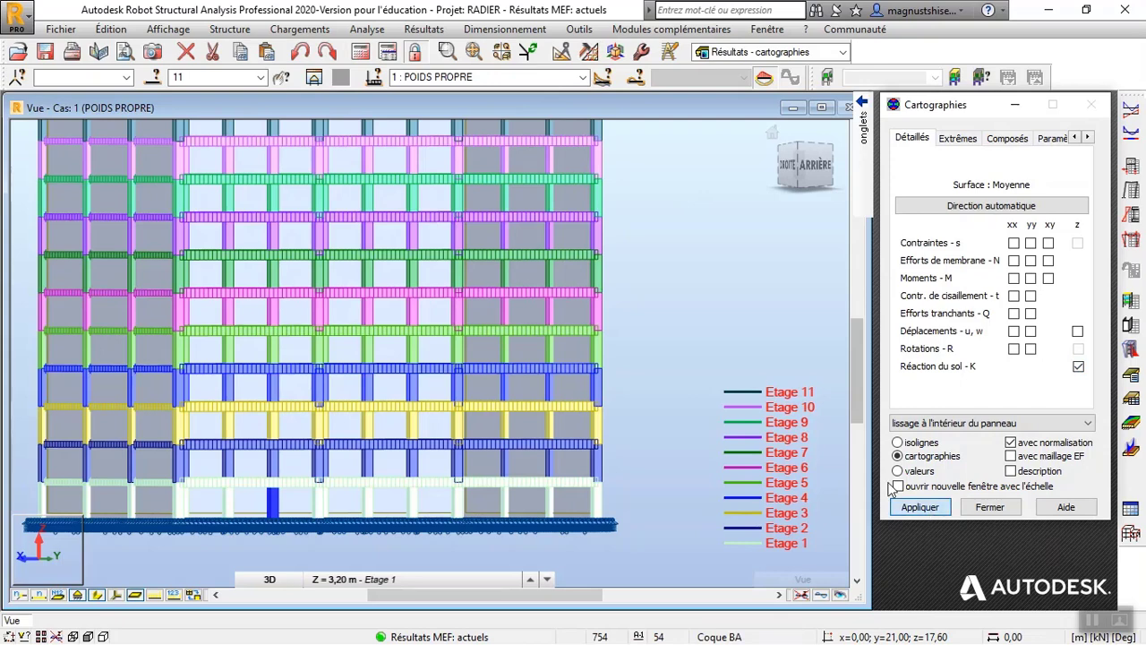
pyautogui.press('Return')
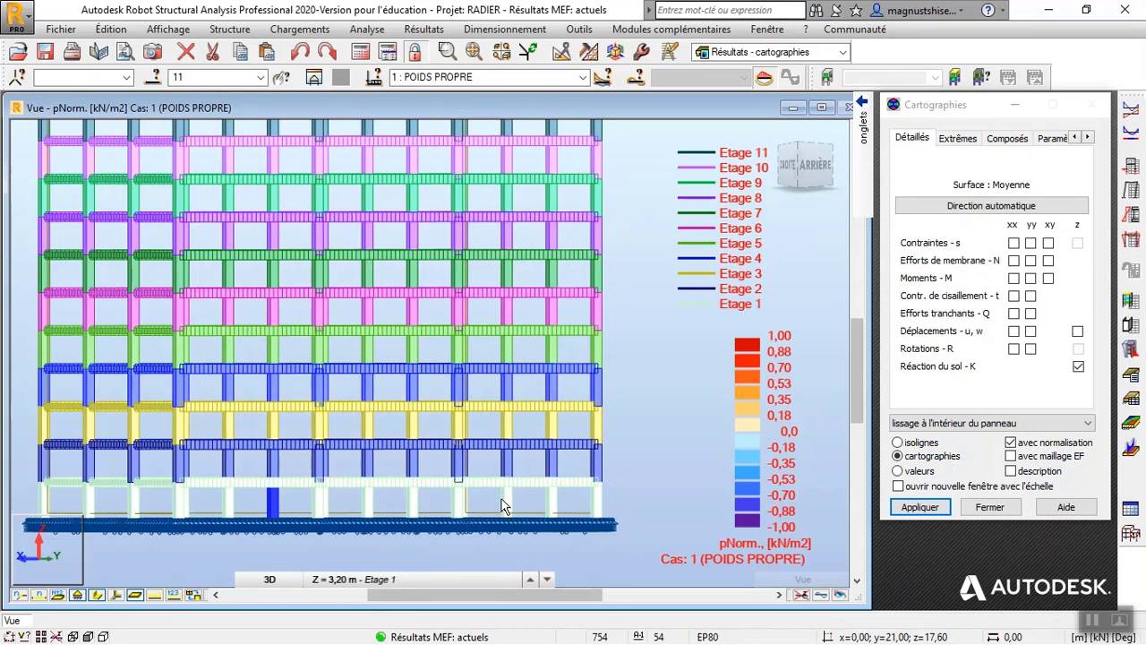
pyautogui.click(370, 580)
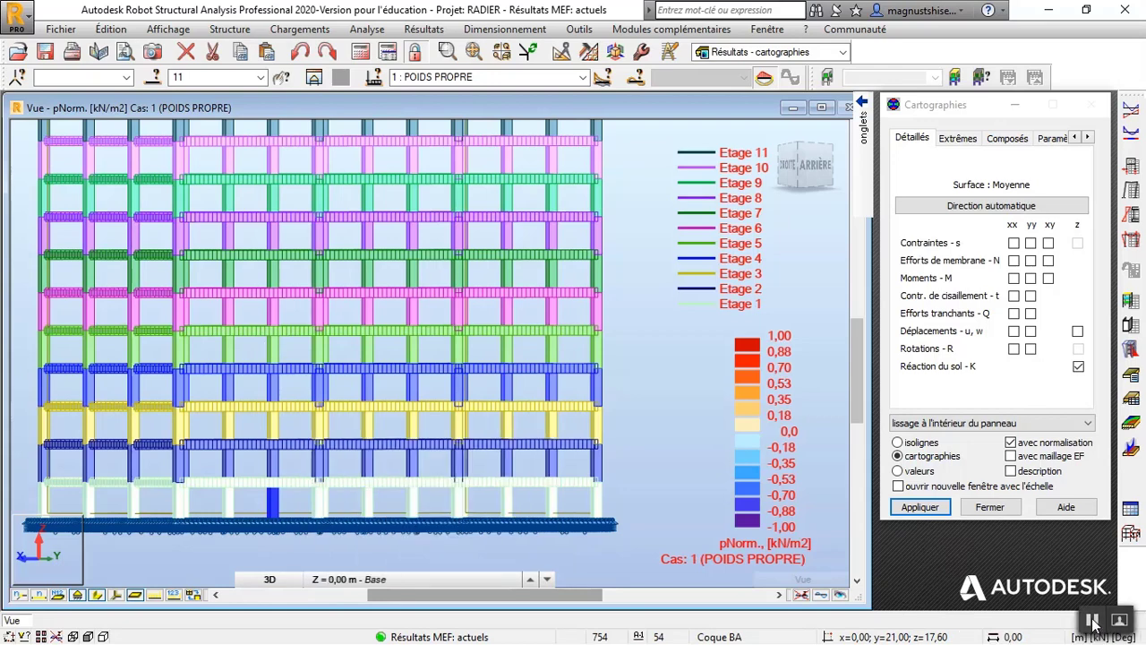
pyautogui.click(270, 581)
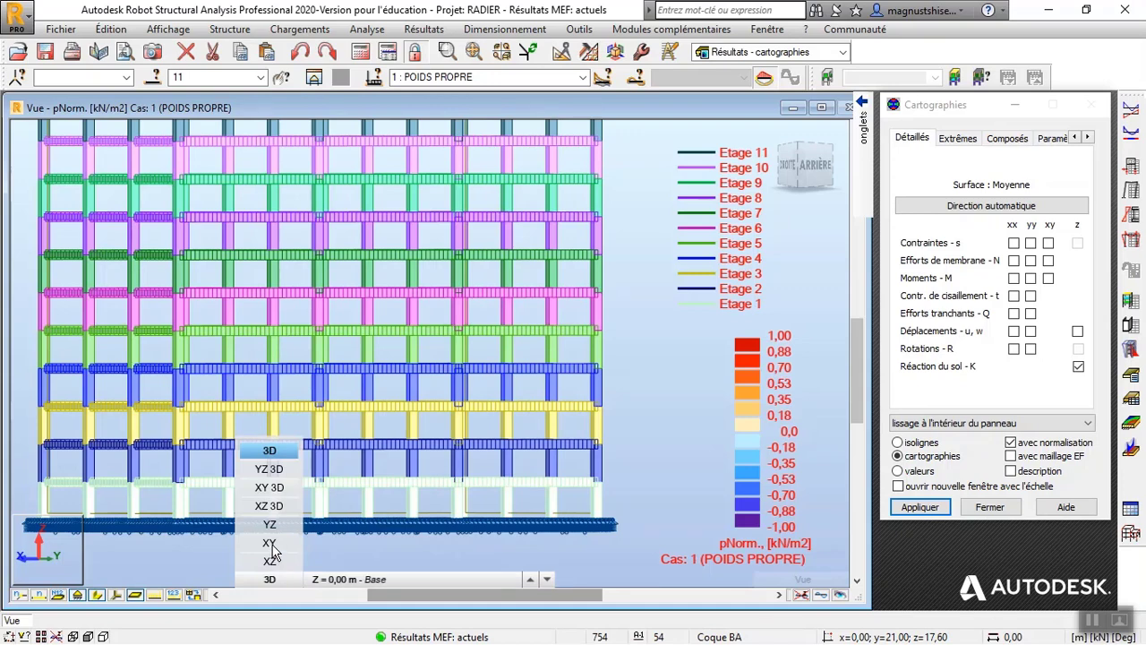
pyautogui.click(404, 448)
pyautogui.click(624, 488)
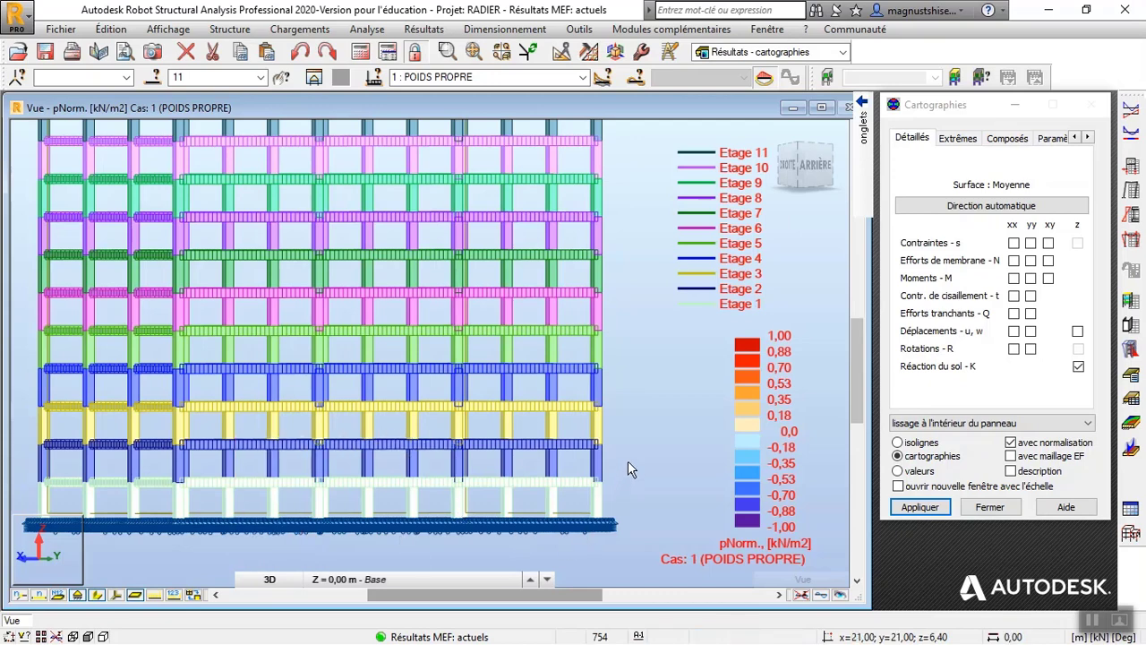
pyautogui.click(659, 348)
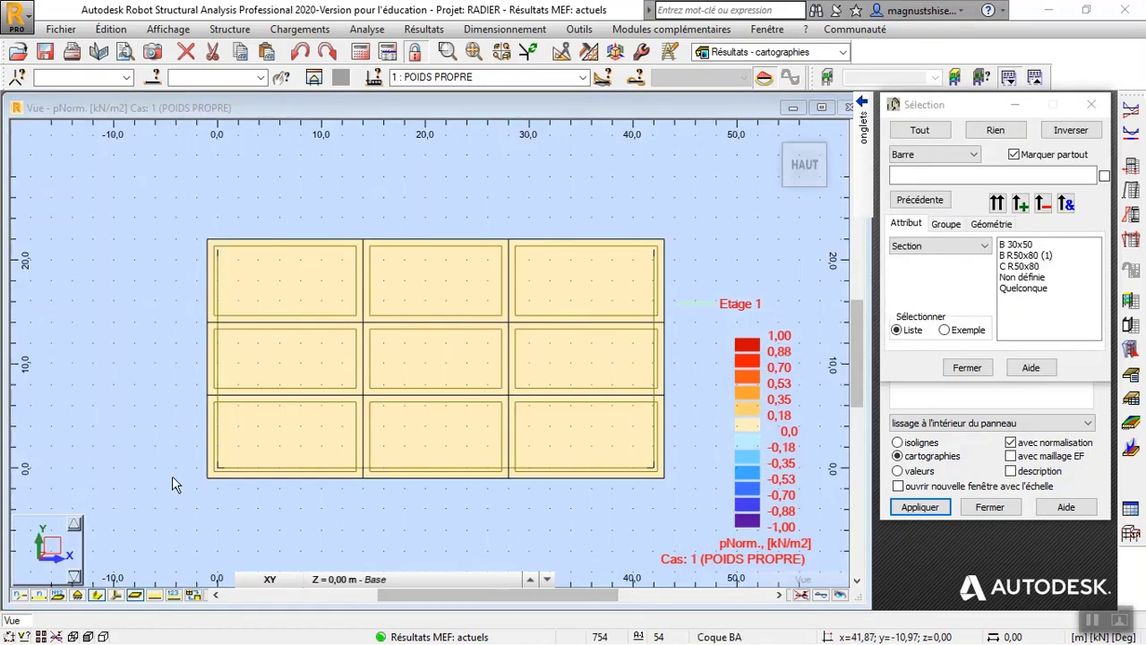
pyautogui.click(1091, 104)
# Step: Set the load case to 12 : ELU:STD/7 and map the raft's displacements in the z direction
pyautogui.click(582, 78)
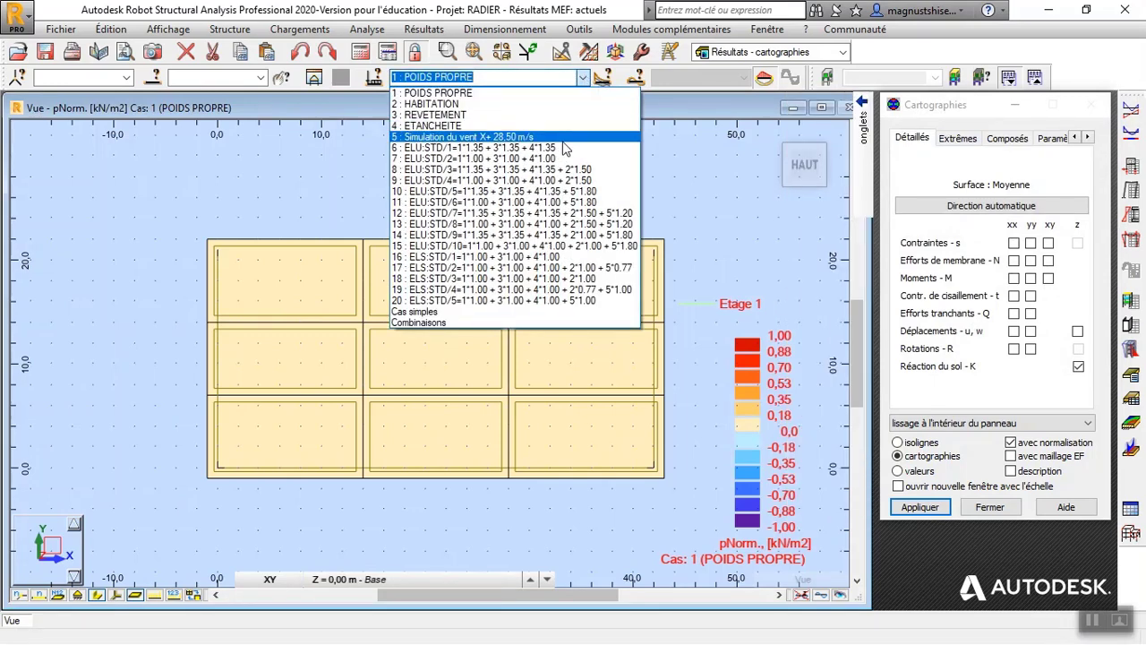
pyautogui.click(544, 213)
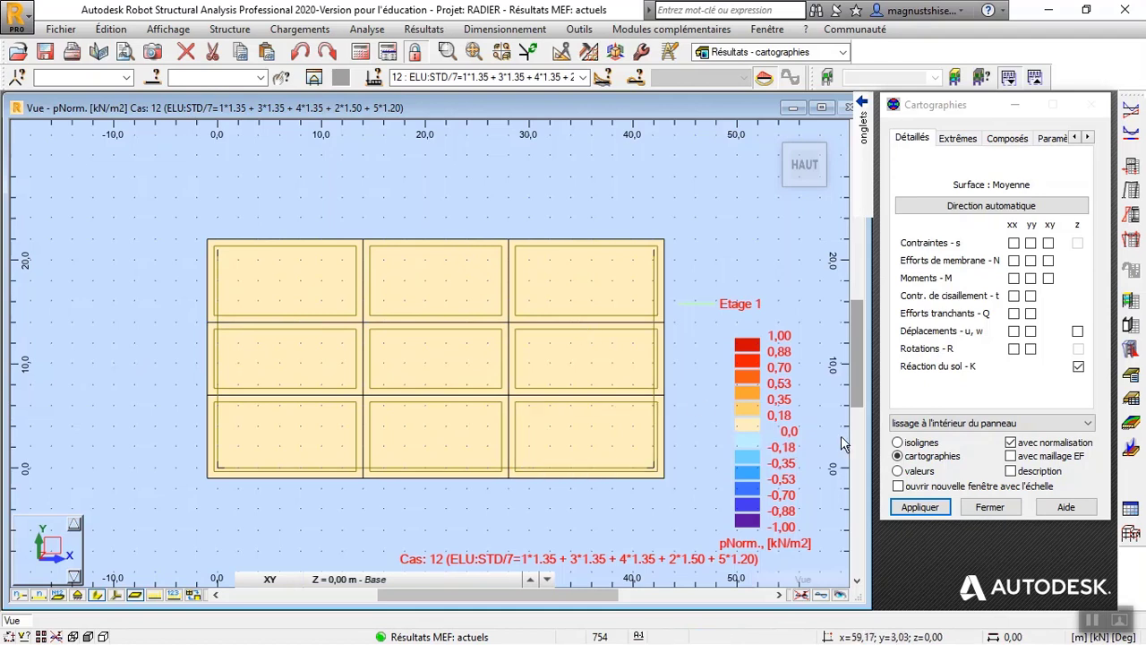
pyautogui.click(1080, 373)
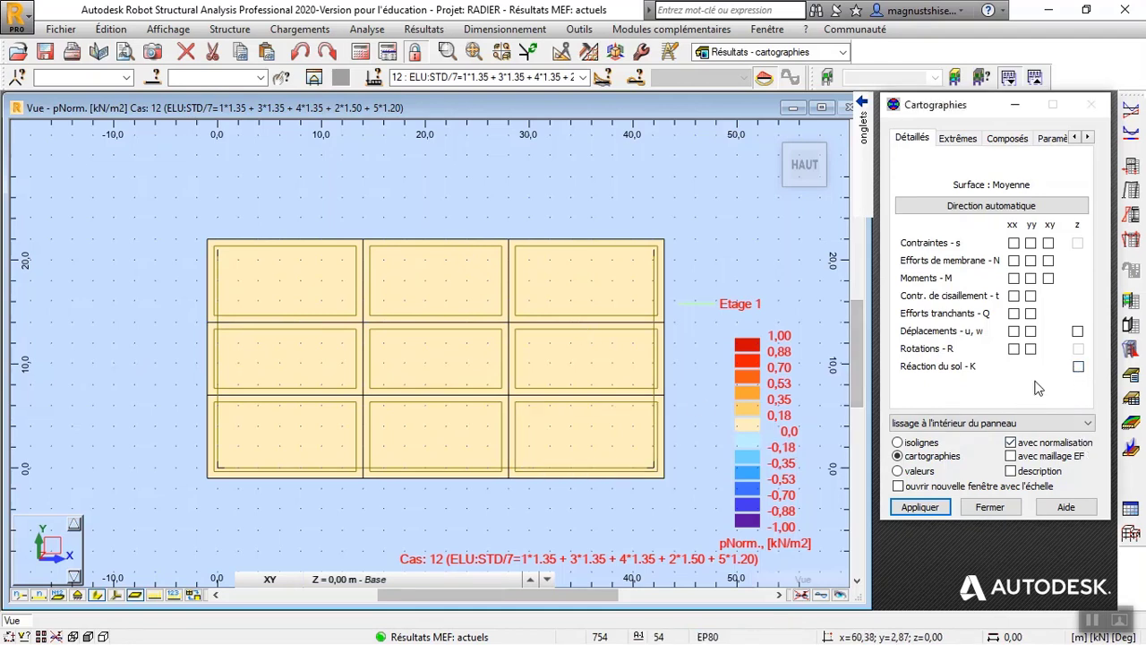
pyautogui.click(1077, 331)
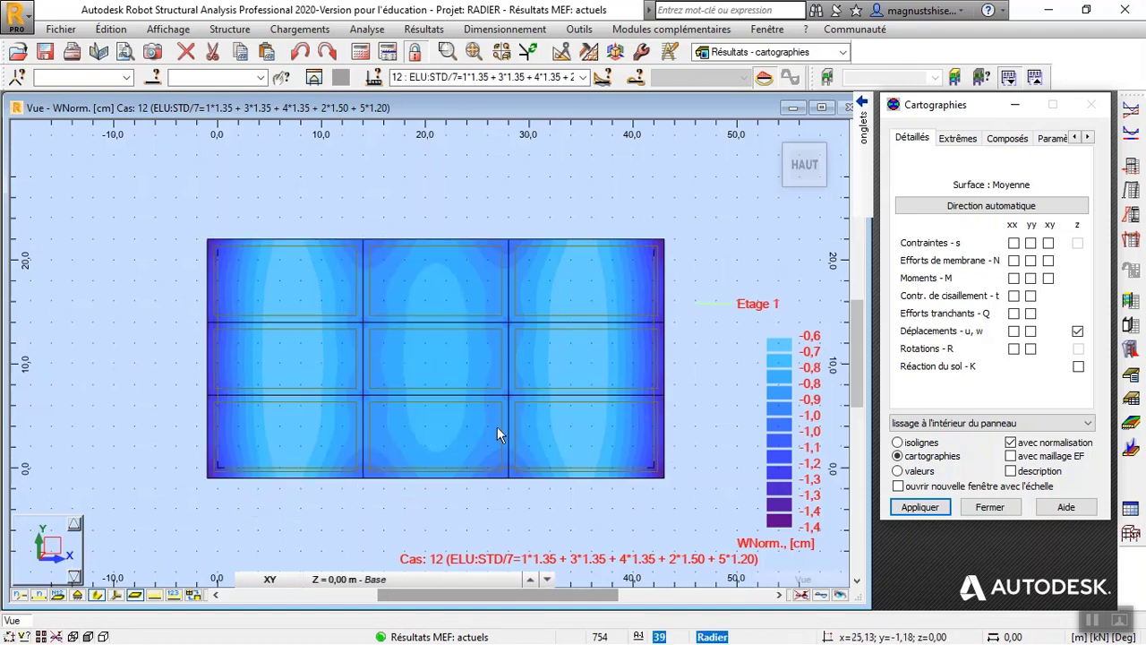
pyautogui.click(344, 580)
pyautogui.click(346, 562)
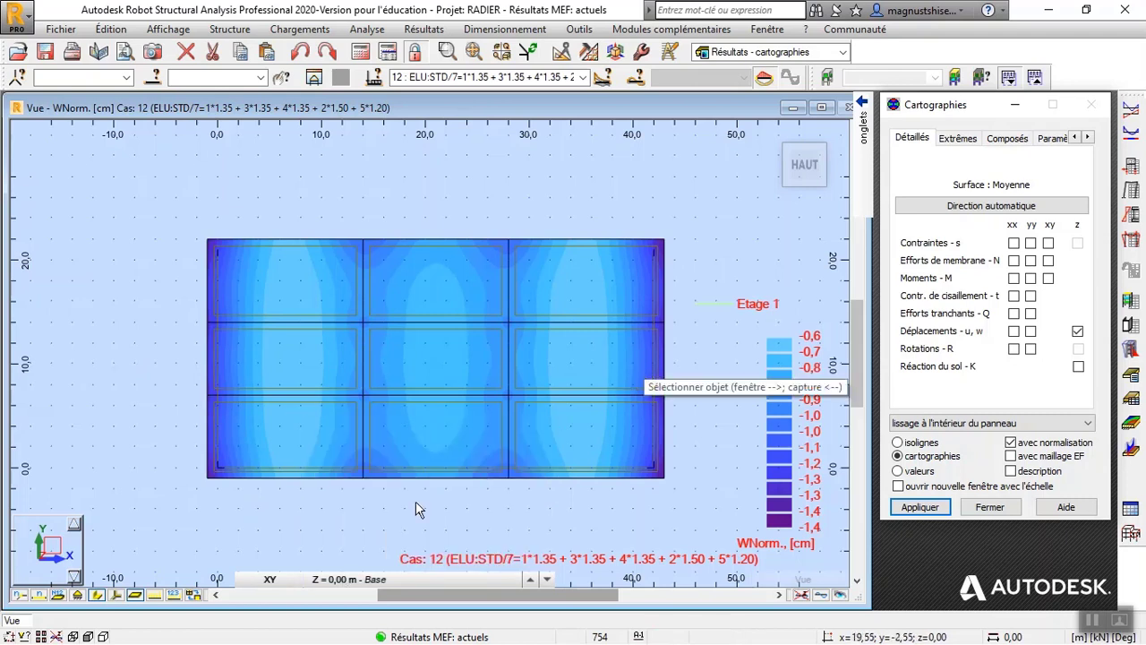
# Step: Map the raft's displacements in xx and yy, followed by its shear forces Q in xx
pyautogui.click(1077, 331)
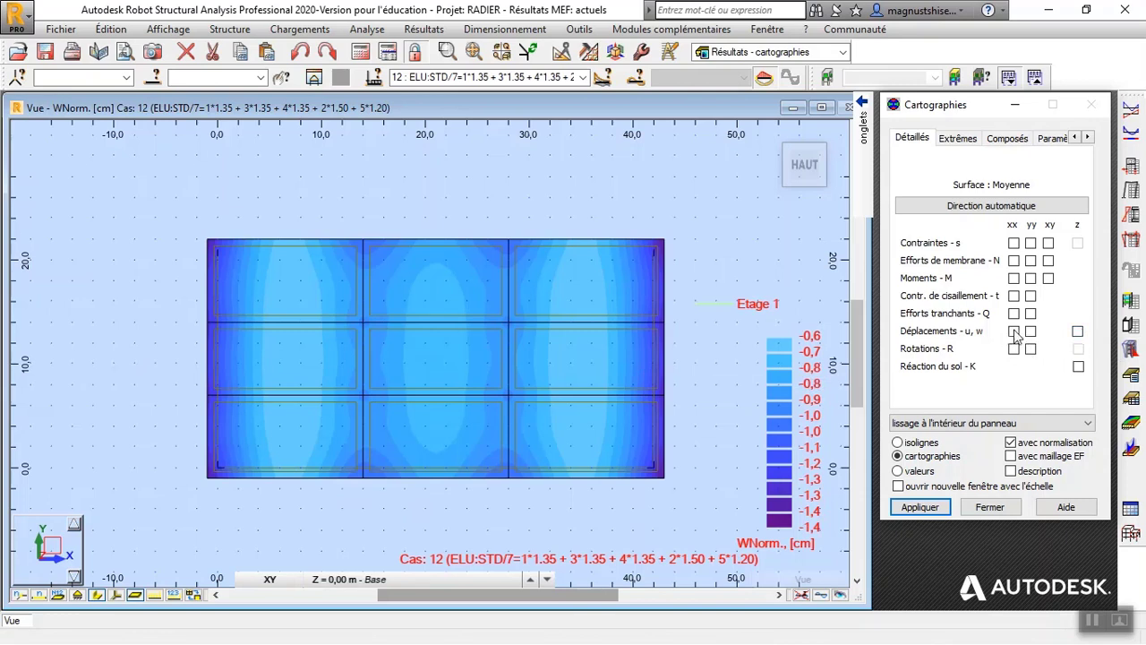
pyautogui.click(920, 508)
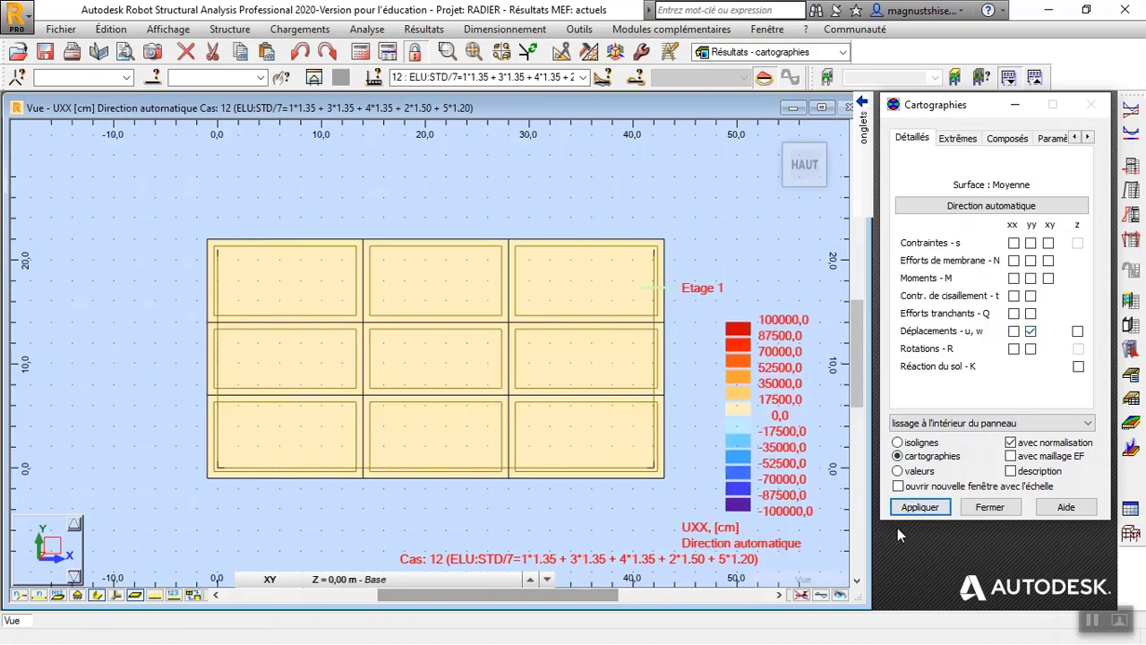
pyautogui.click(918, 508)
pyautogui.click(1014, 314)
pyautogui.click(915, 508)
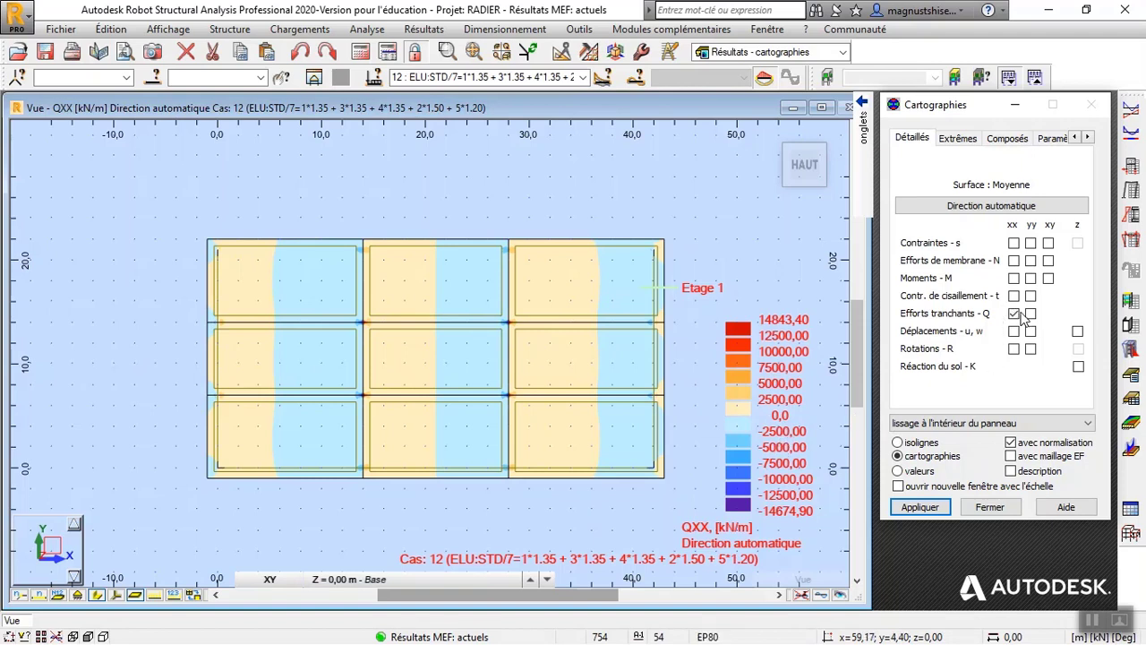
# Step: Map the raft's moments M in xx and xy, followed by its membrane forces N in xx and yy
pyautogui.click(1014, 279)
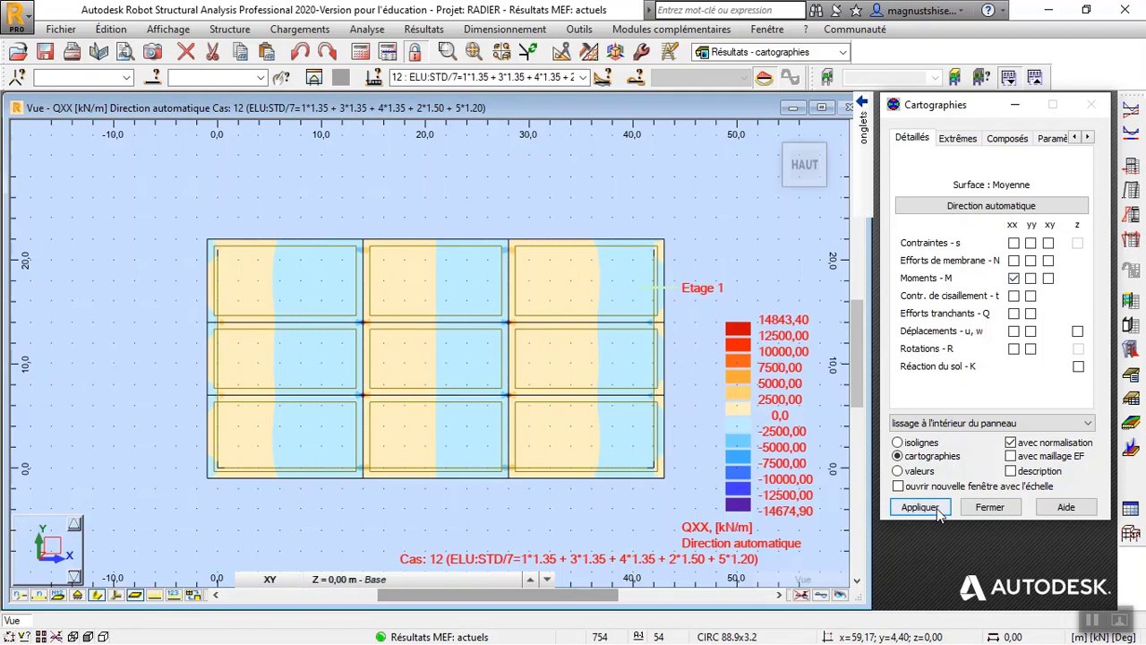
pyautogui.click(922, 507)
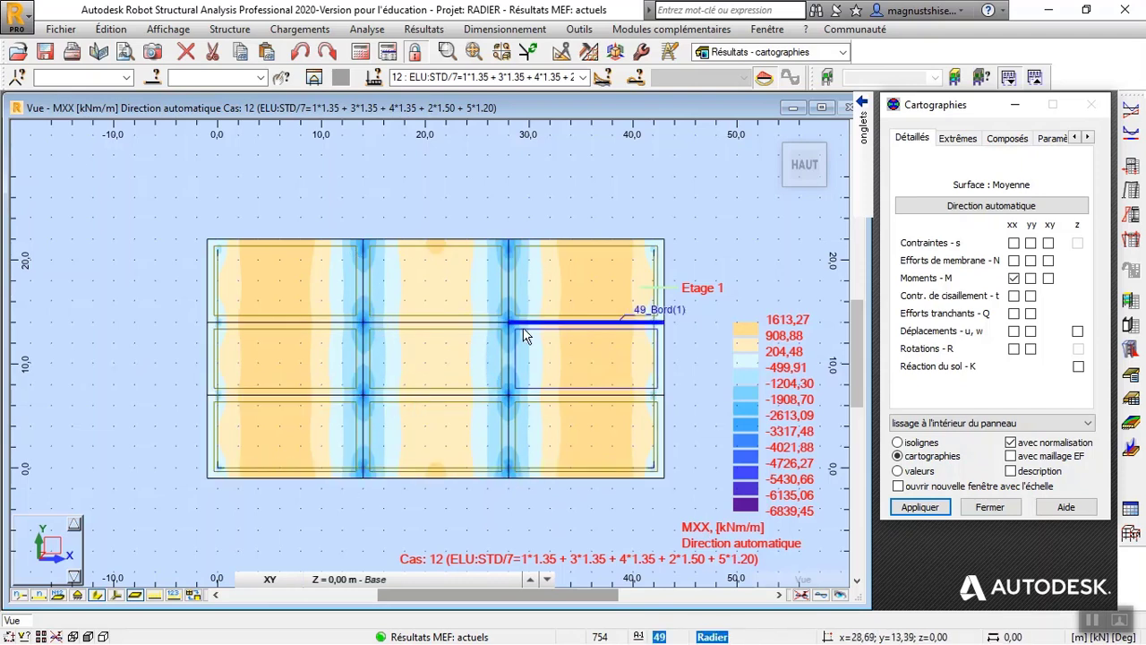
pyautogui.click(918, 509)
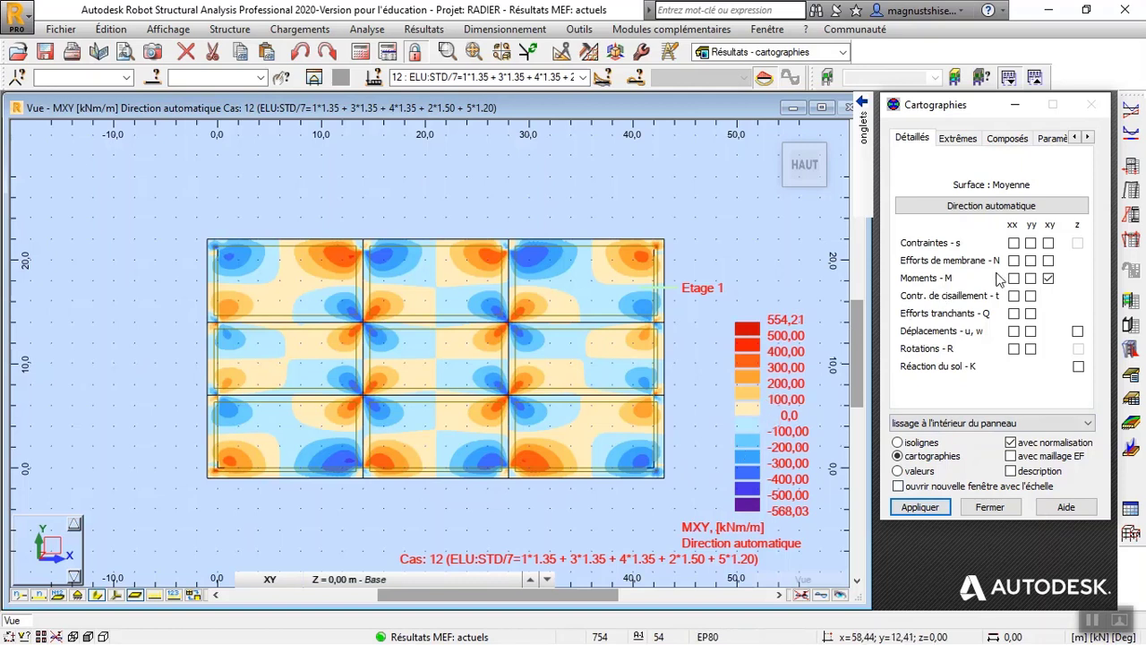
pyautogui.click(923, 508)
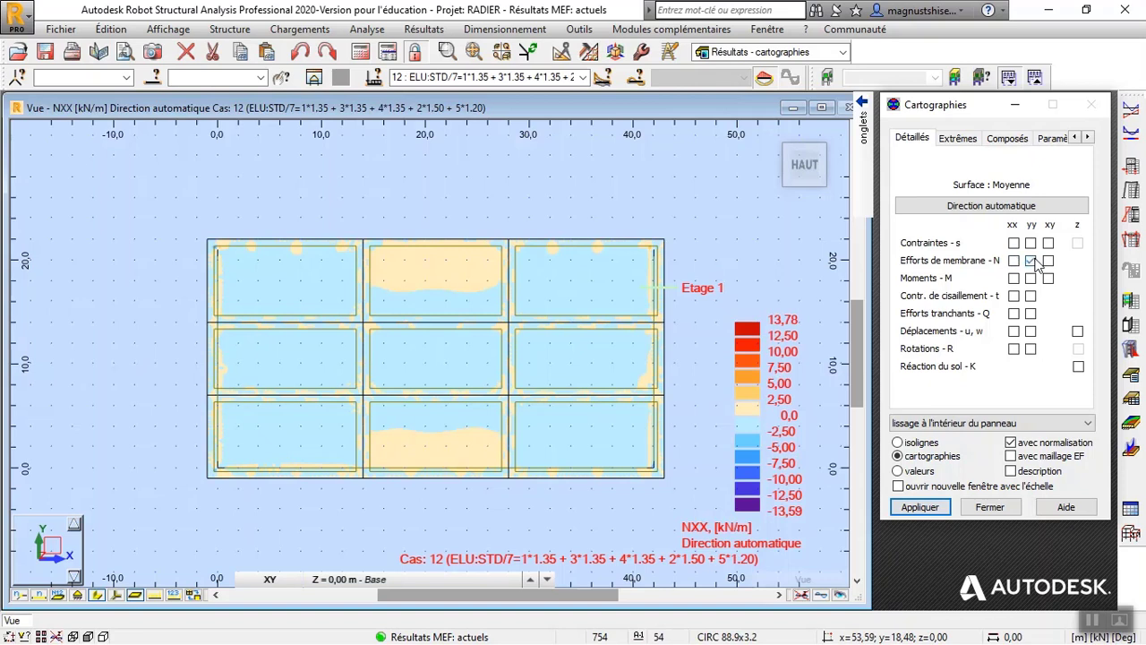
pyautogui.click(932, 509)
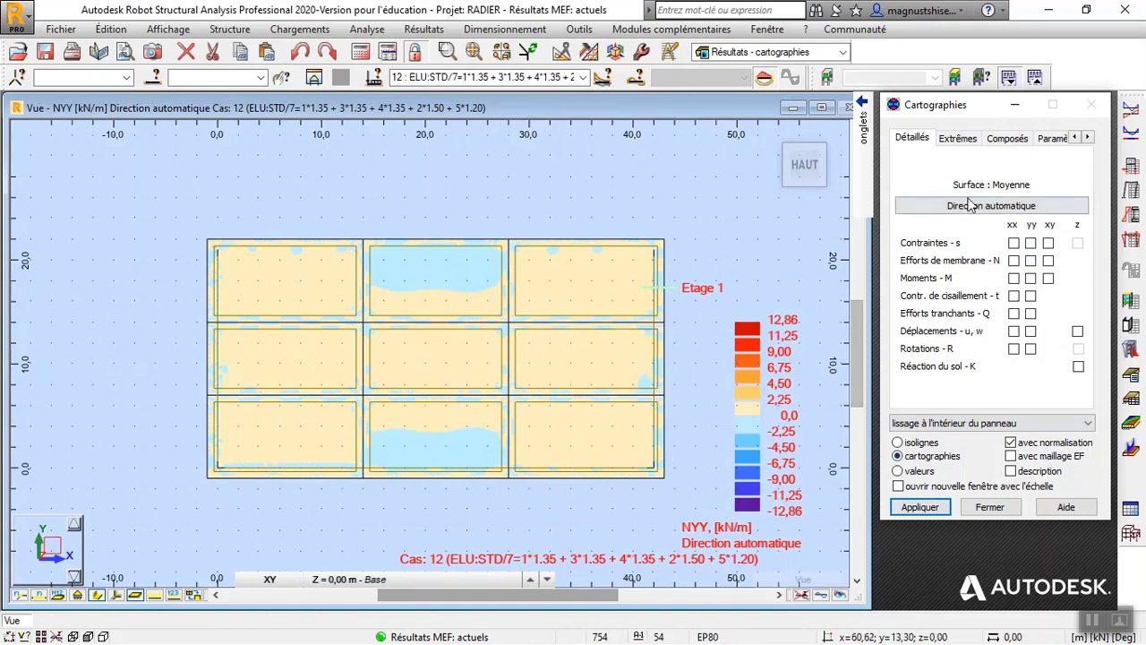
# Step: Map the raft's Wood & Armer reinforcement moments in x, first supérieures (M>0) and after that inférieures (M<0)
pyautogui.click(951, 143)
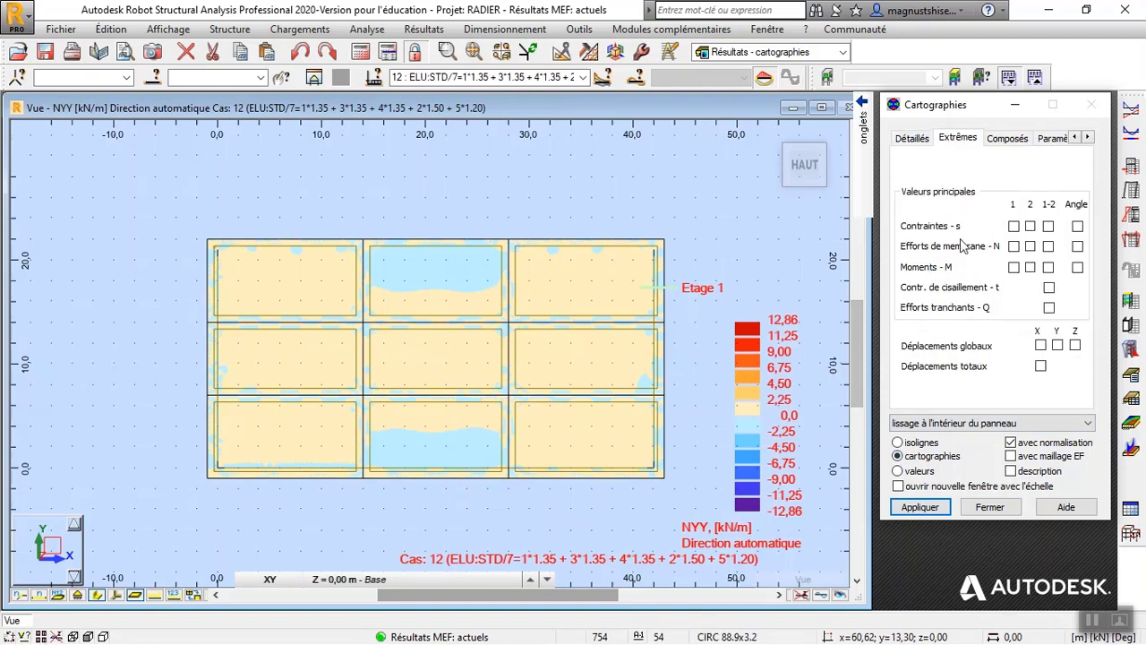
pyautogui.click(1009, 141)
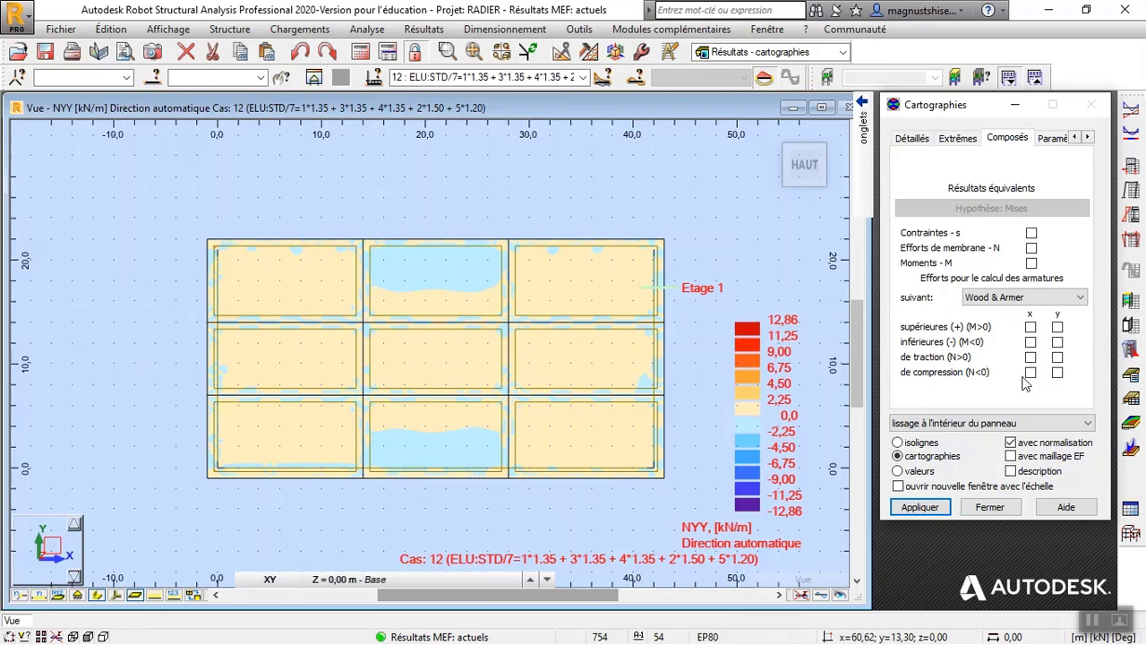
pyautogui.click(1029, 297)
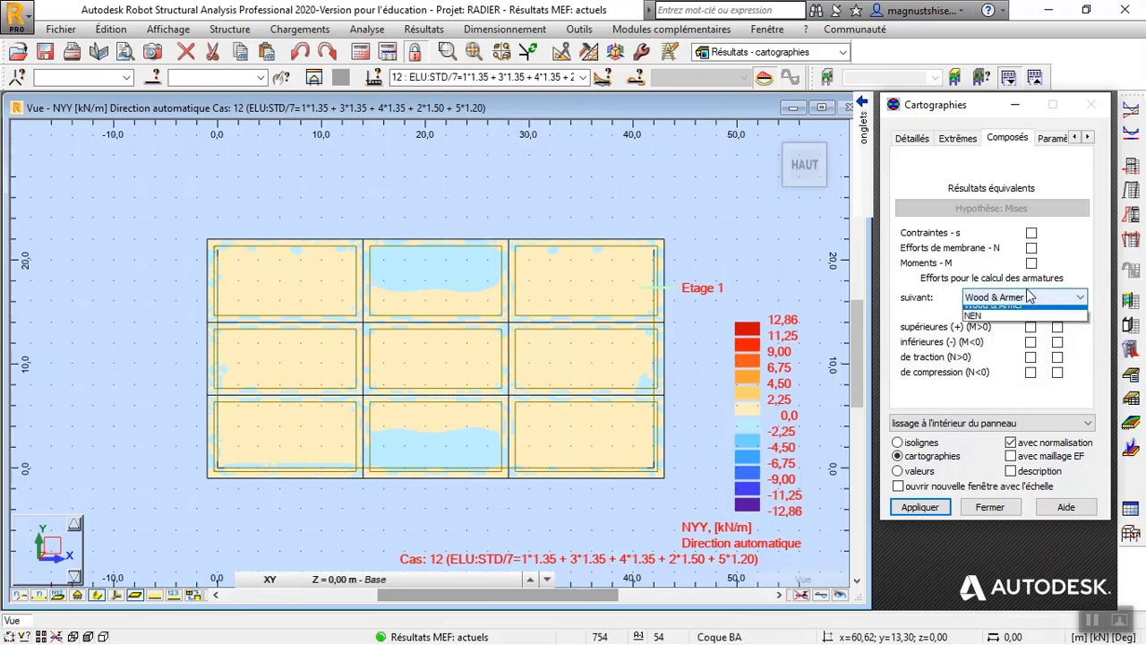
pyautogui.click(1030, 300)
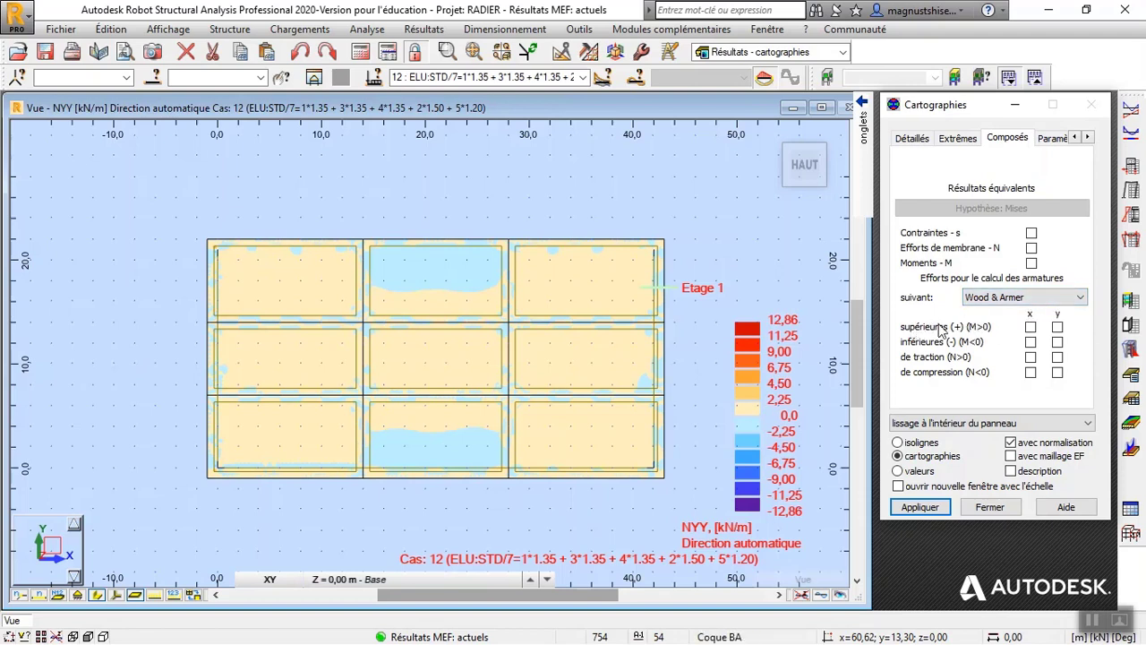
pyautogui.click(1031, 327)
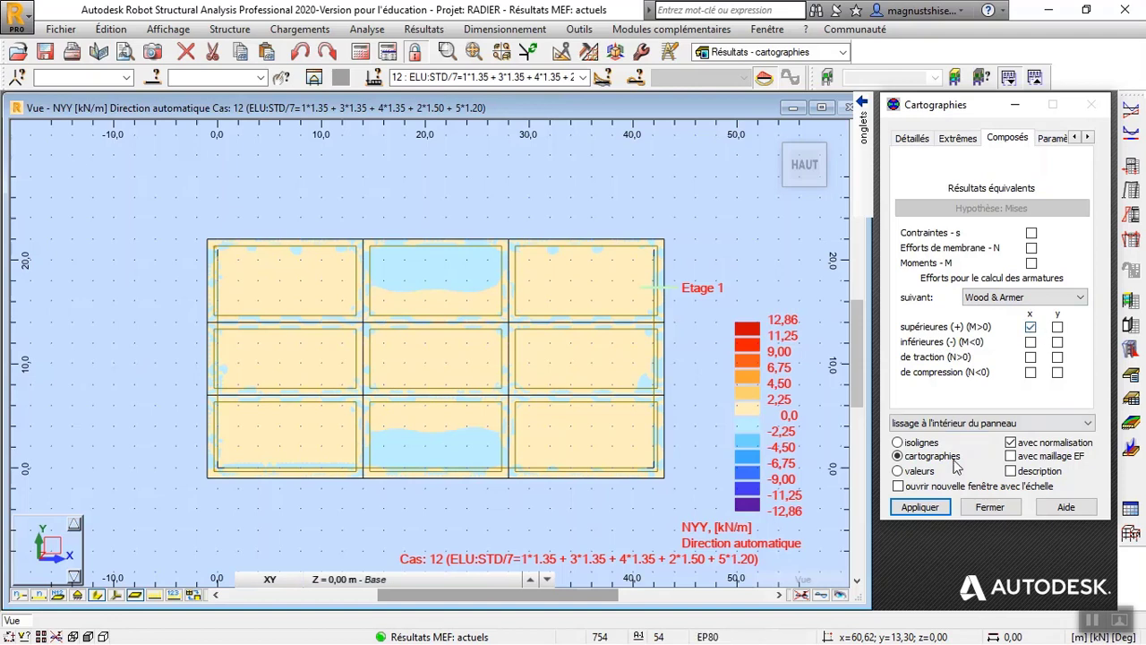
pyautogui.click(926, 508)
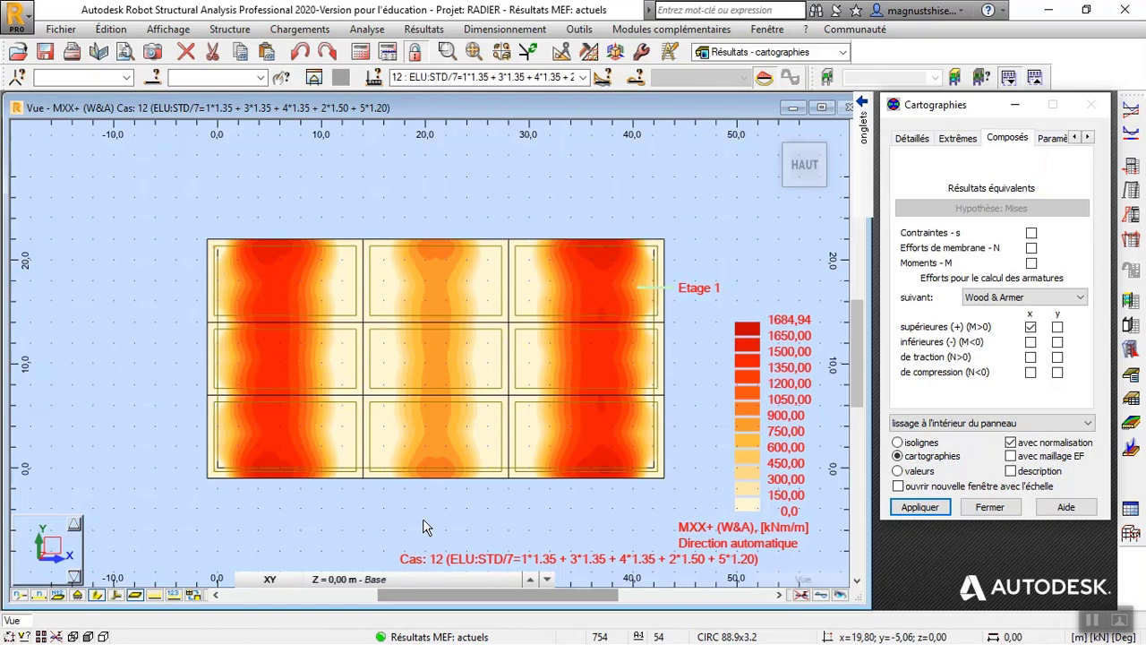
pyautogui.click(1031, 343)
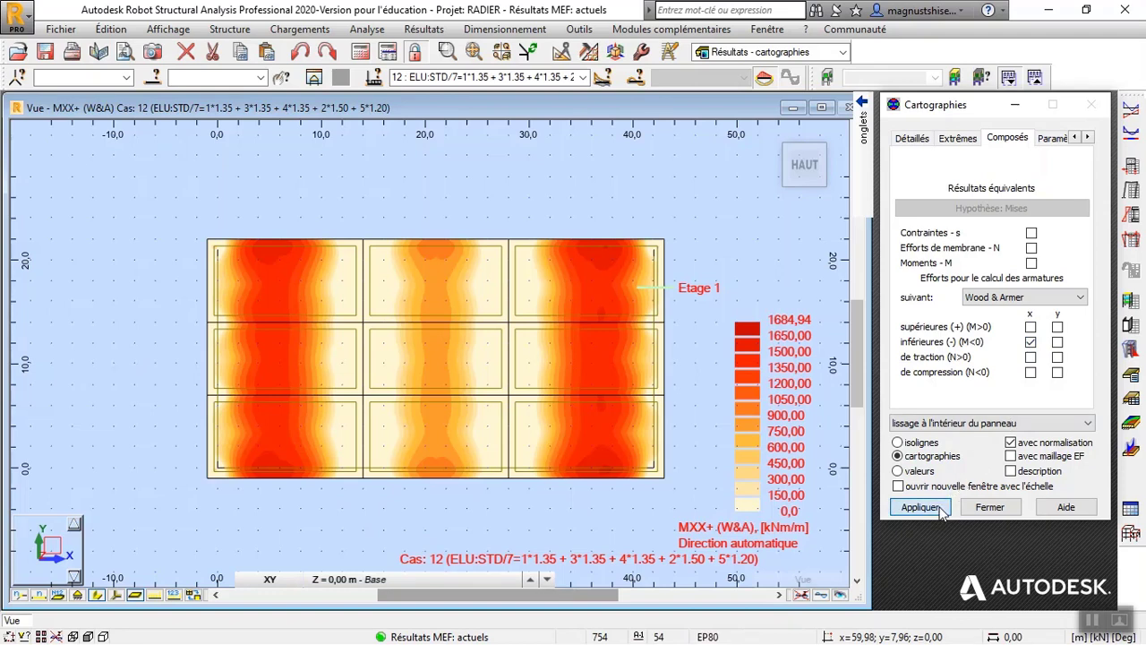
pyautogui.click(937, 507)
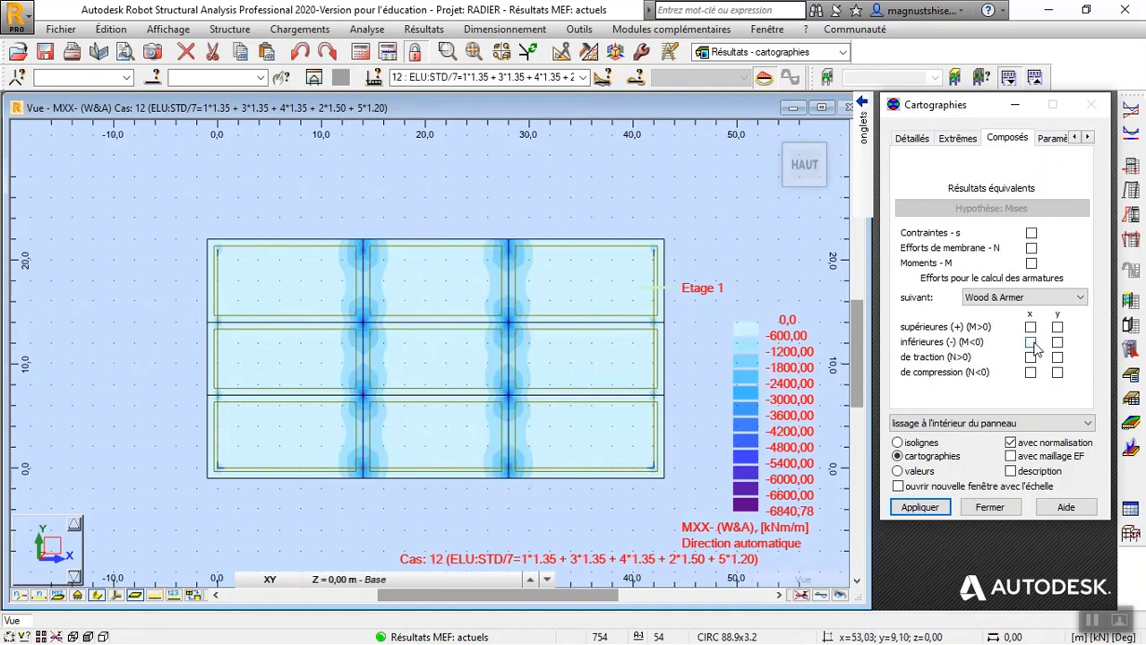
# Step: Define a panel cut parallel to the Z axis by two points across the raft's full length at y = 10,50 m
pyautogui.click(913, 139)
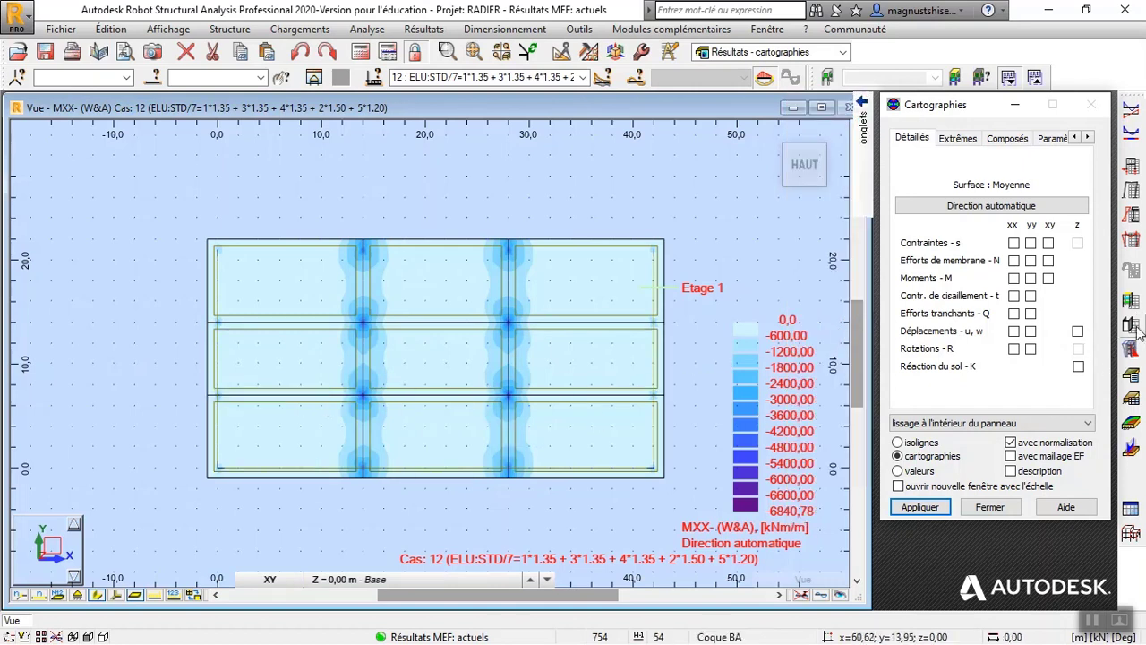
pyautogui.click(1131, 448)
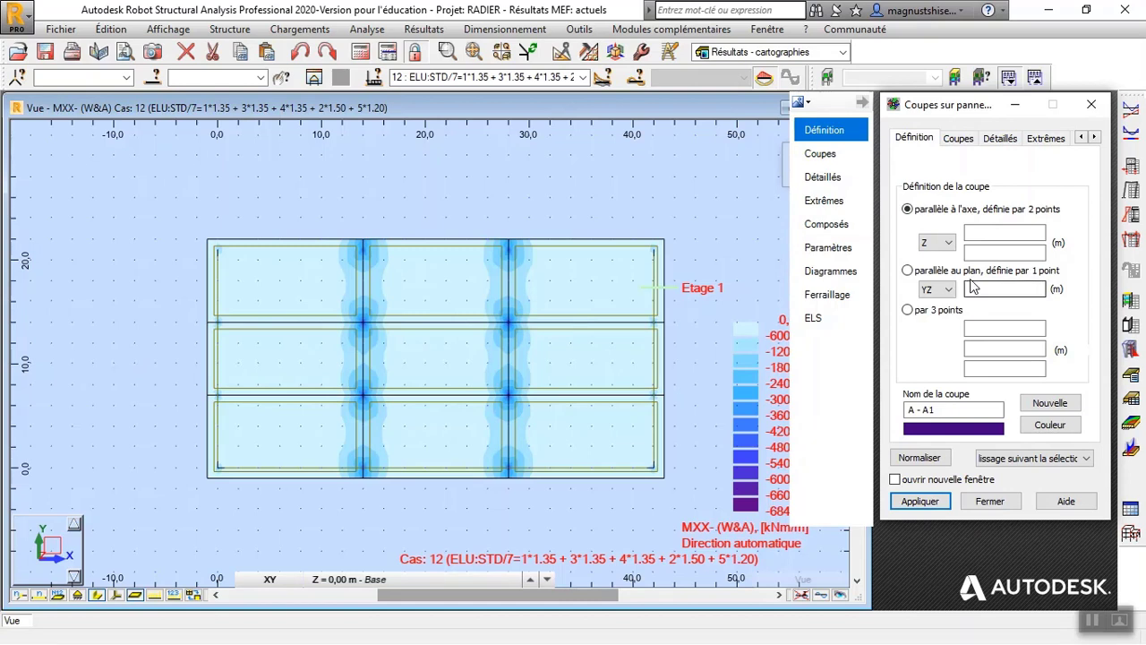
pyautogui.click(985, 232)
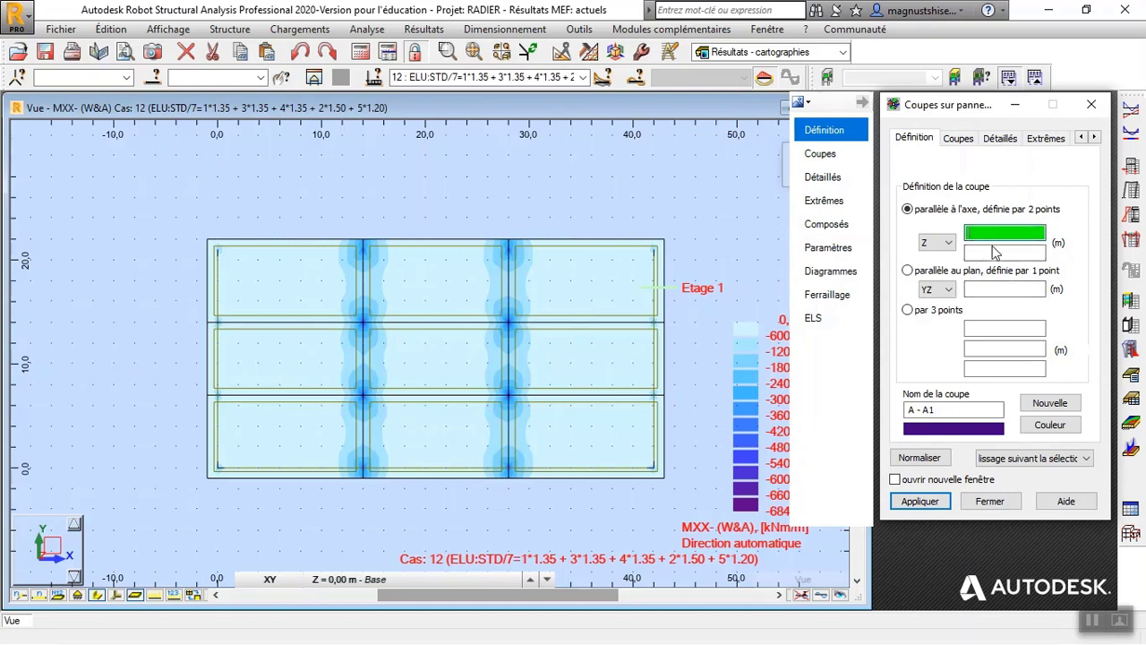
pyautogui.click(207, 361)
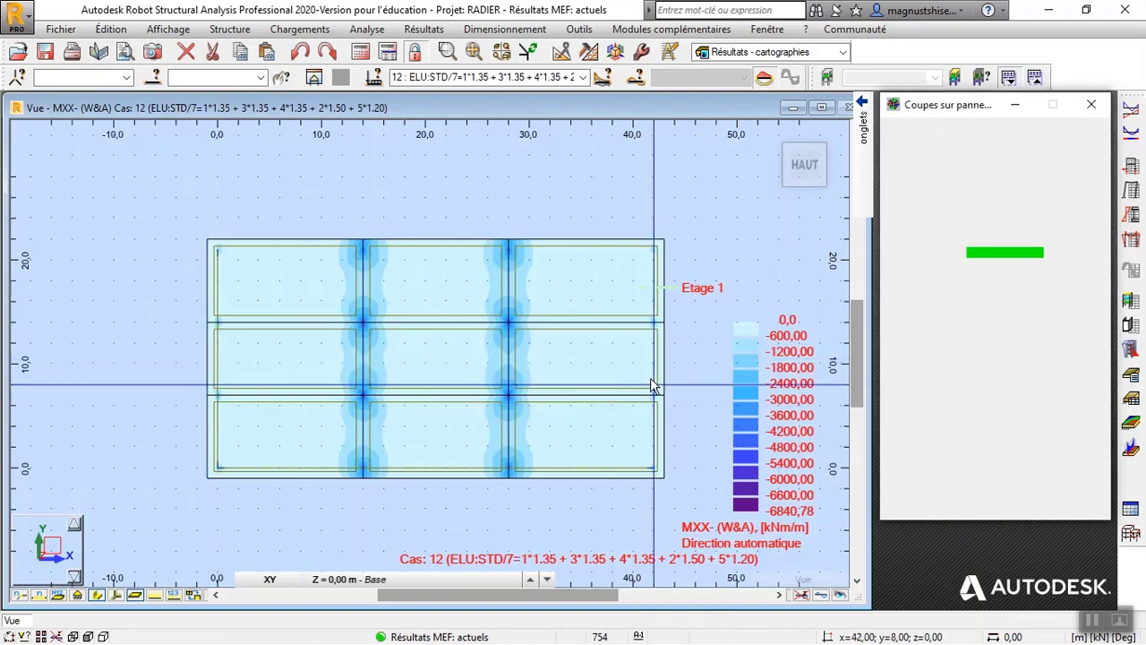
pyautogui.click(664, 361)
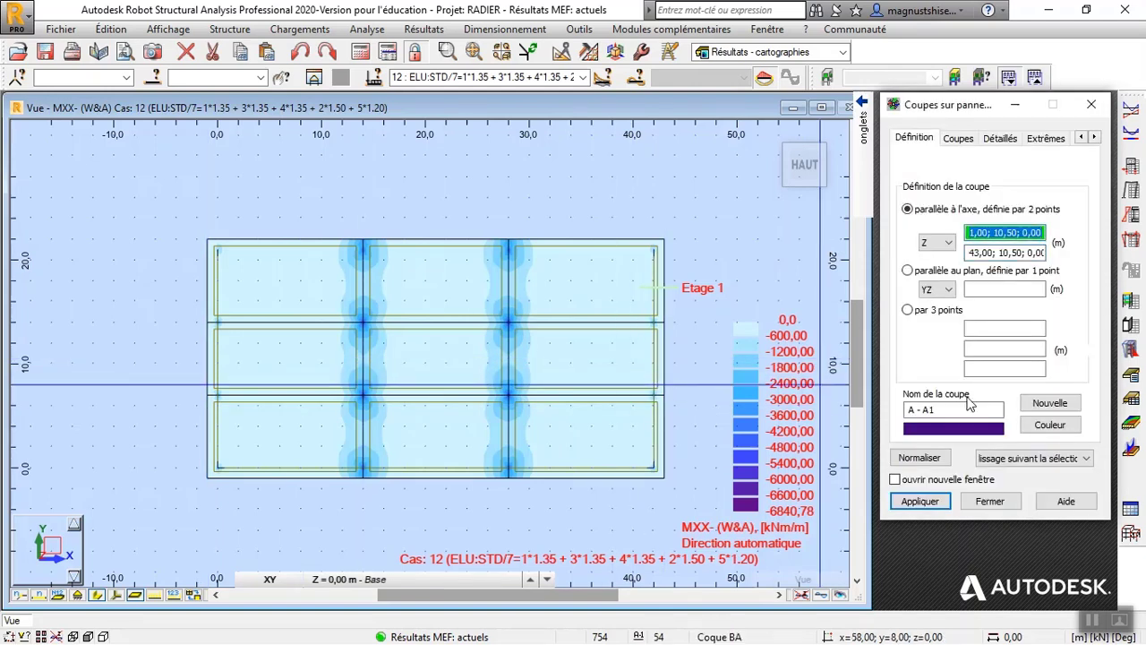
pyautogui.click(923, 459)
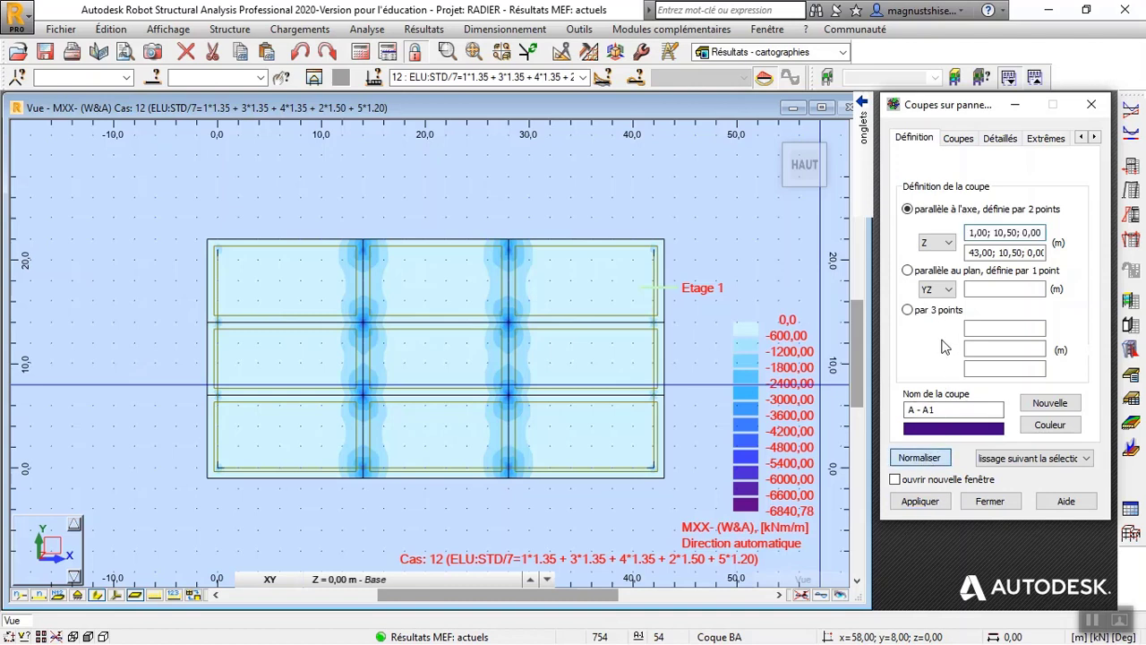
# Step: Select the detailed moments M in xx as the result for the lengthwise cut
pyautogui.click(957, 139)
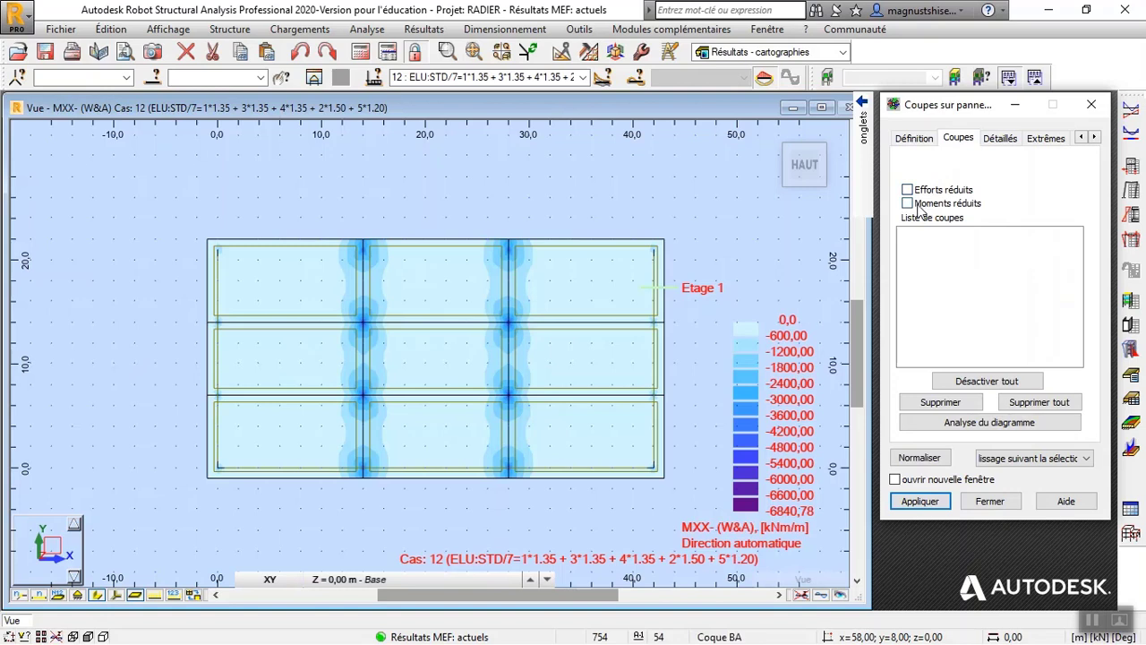
pyautogui.click(1001, 143)
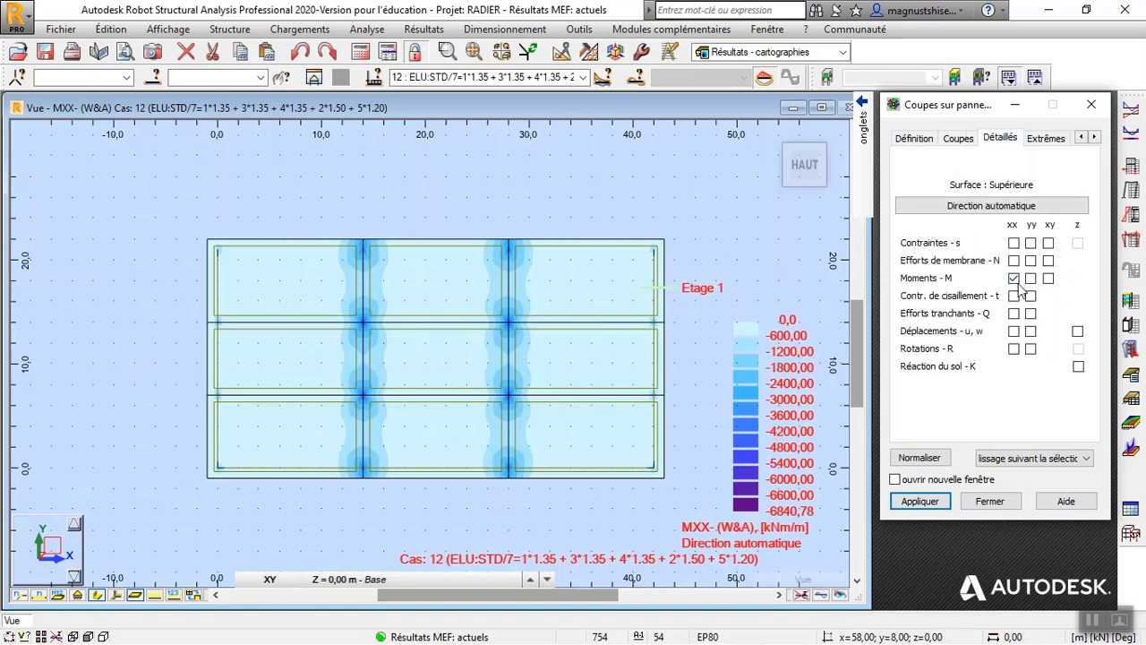
pyautogui.click(1046, 140)
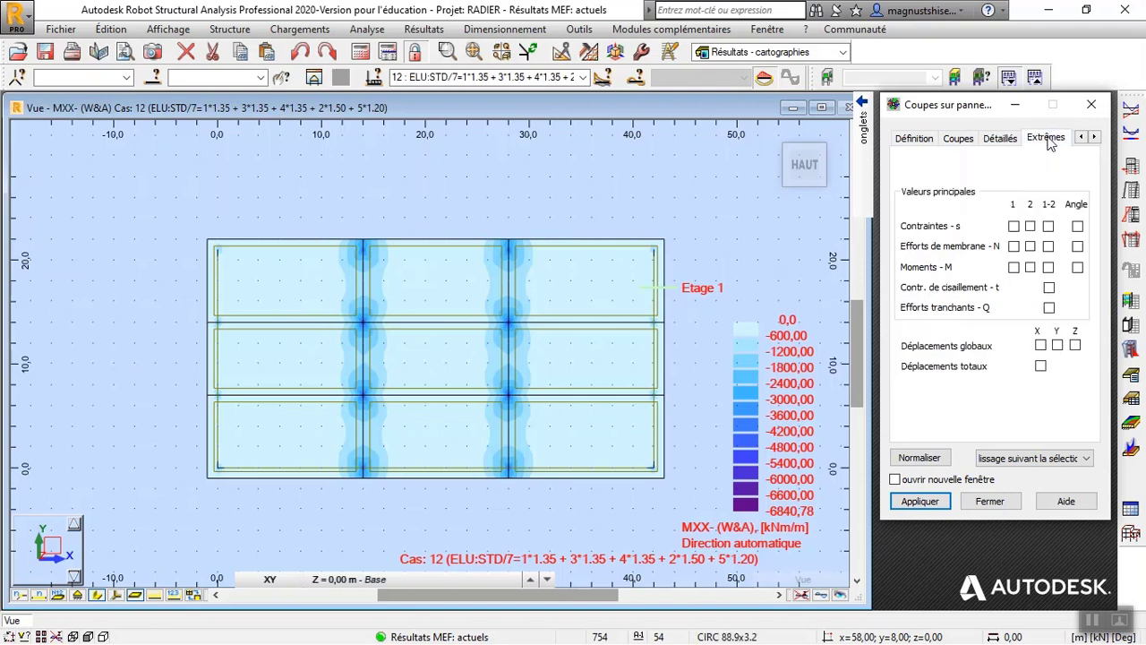
pyautogui.click(1093, 137)
pyautogui.click(1093, 137)
pyautogui.click(1092, 137)
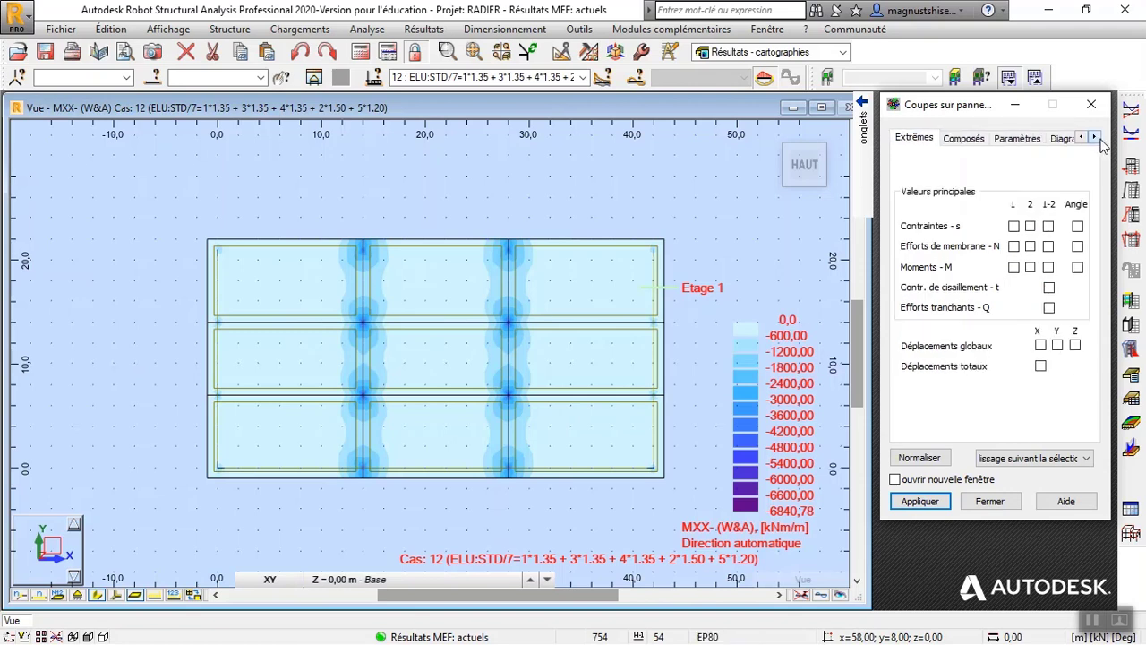
# Step: Plot the lengthwise cut's moment diagram with description labels, hatched filling (Hachuré) and the position dans le plan
pyautogui.click(1012, 142)
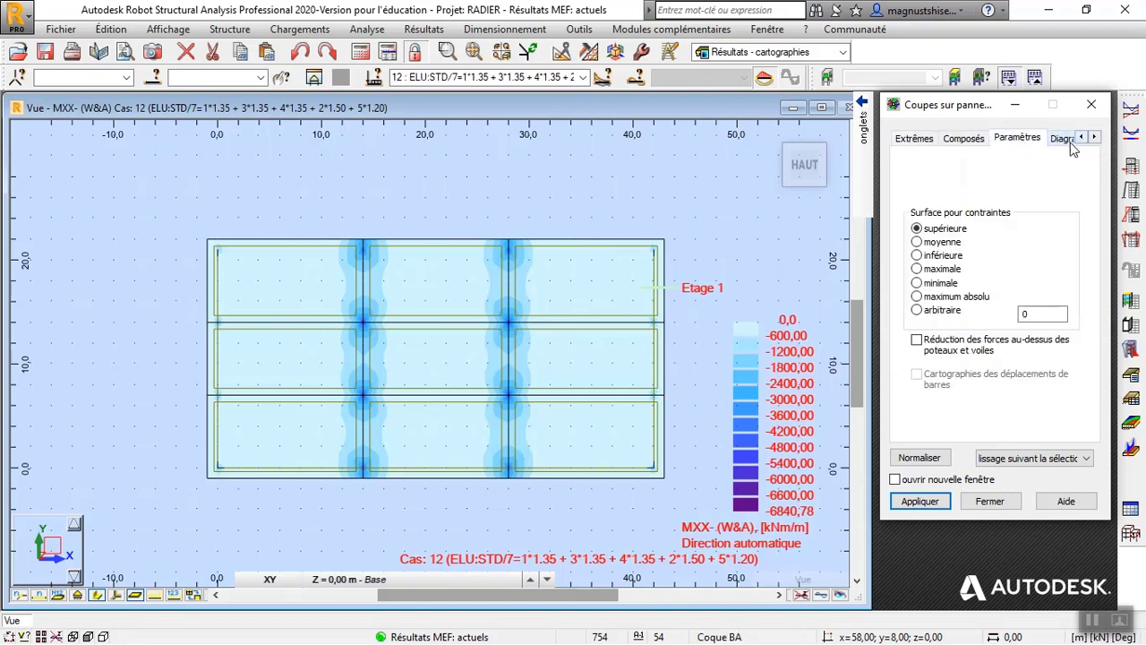
pyautogui.click(922, 344)
pyautogui.click(1094, 137)
pyautogui.click(1021, 141)
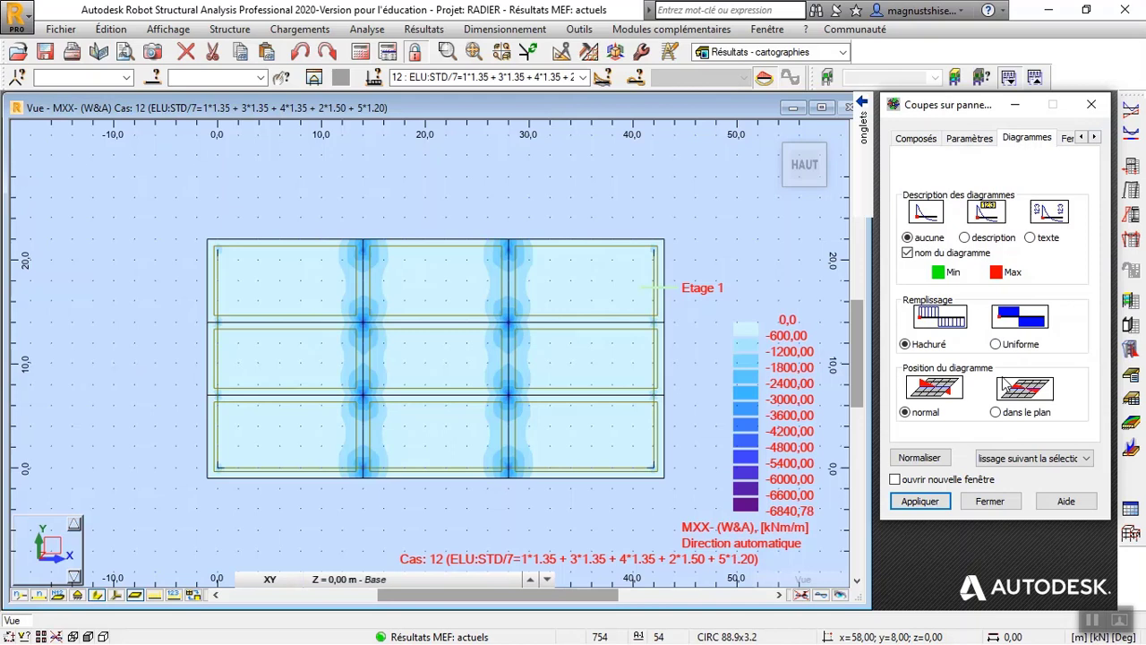
pyautogui.click(998, 346)
pyautogui.click(965, 237)
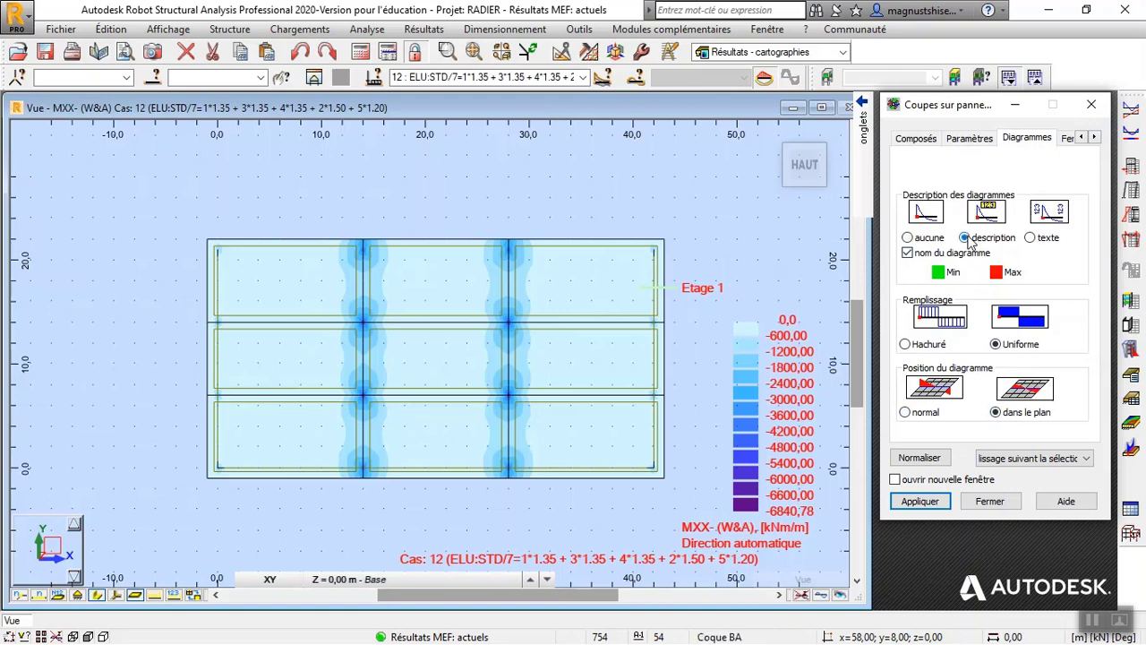
pyautogui.click(932, 504)
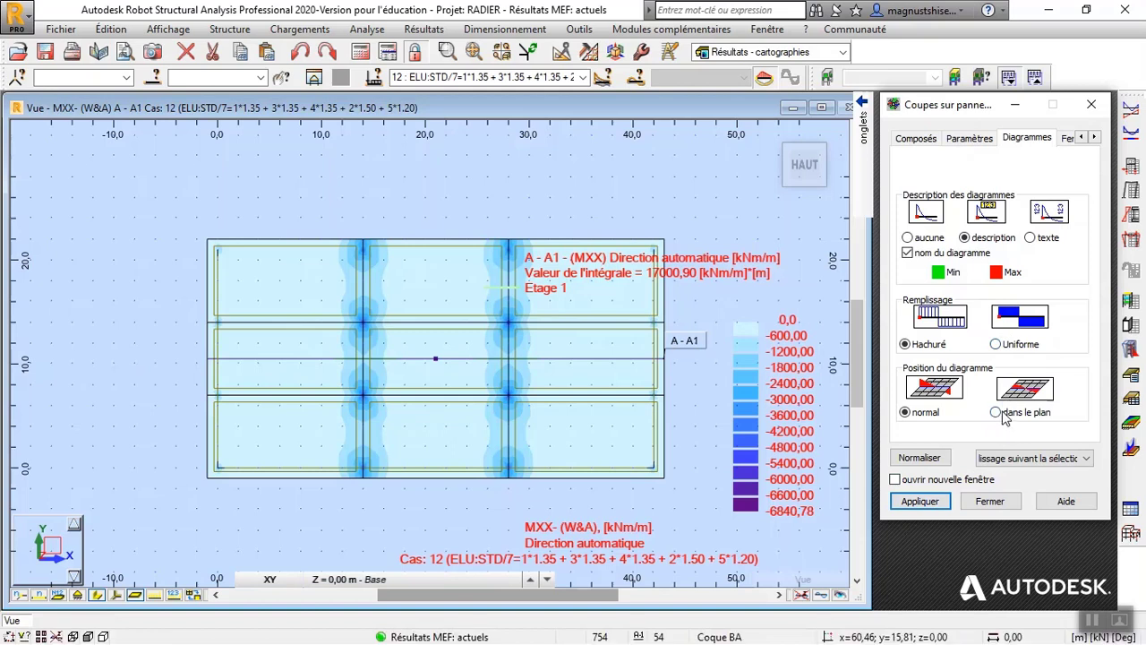
pyautogui.click(920, 502)
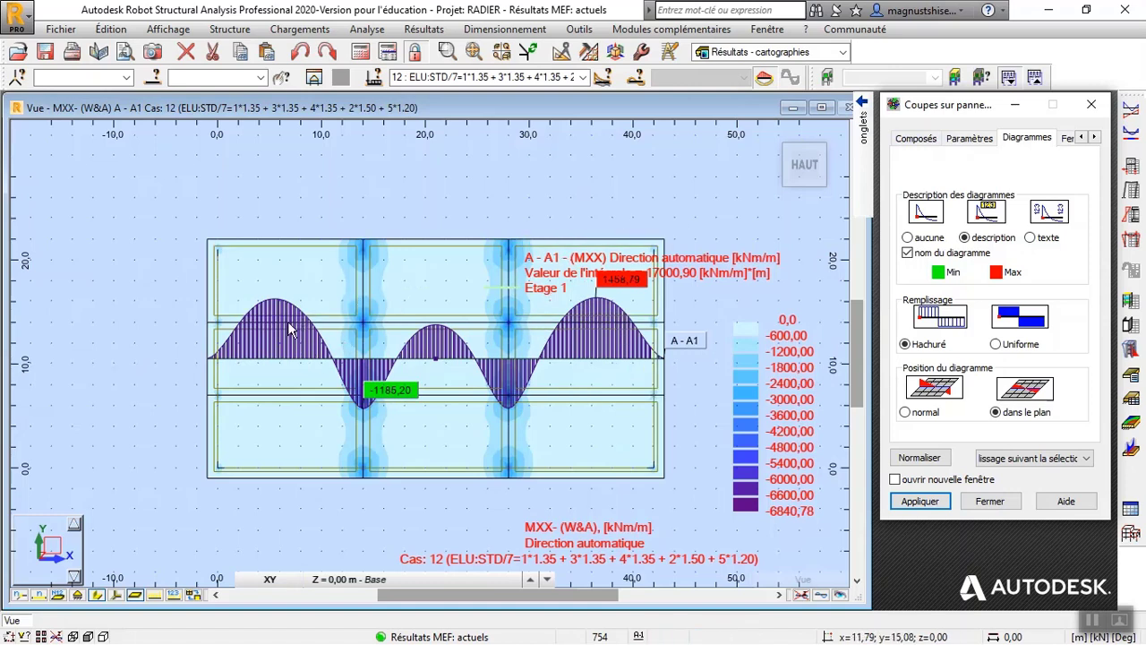
# Step: Define a new panel cut by two points across the raft's width at x = 21,00 m, from y = 22,00 to -1,00
pyautogui.click(917, 138)
pyautogui.click(864, 143)
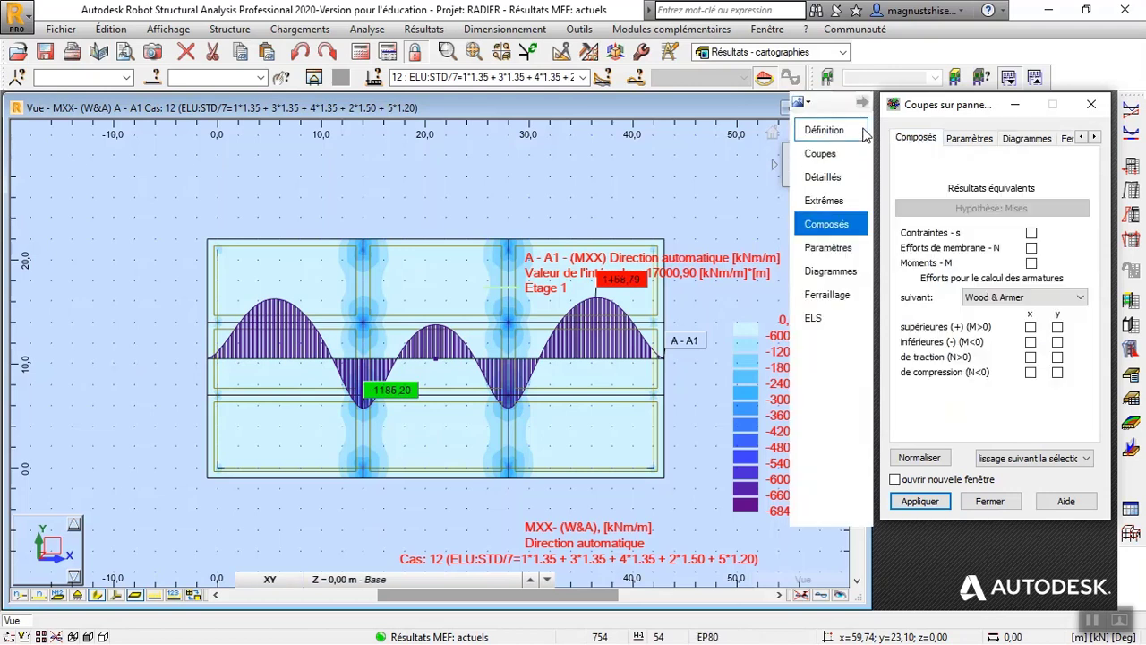
pyautogui.click(862, 131)
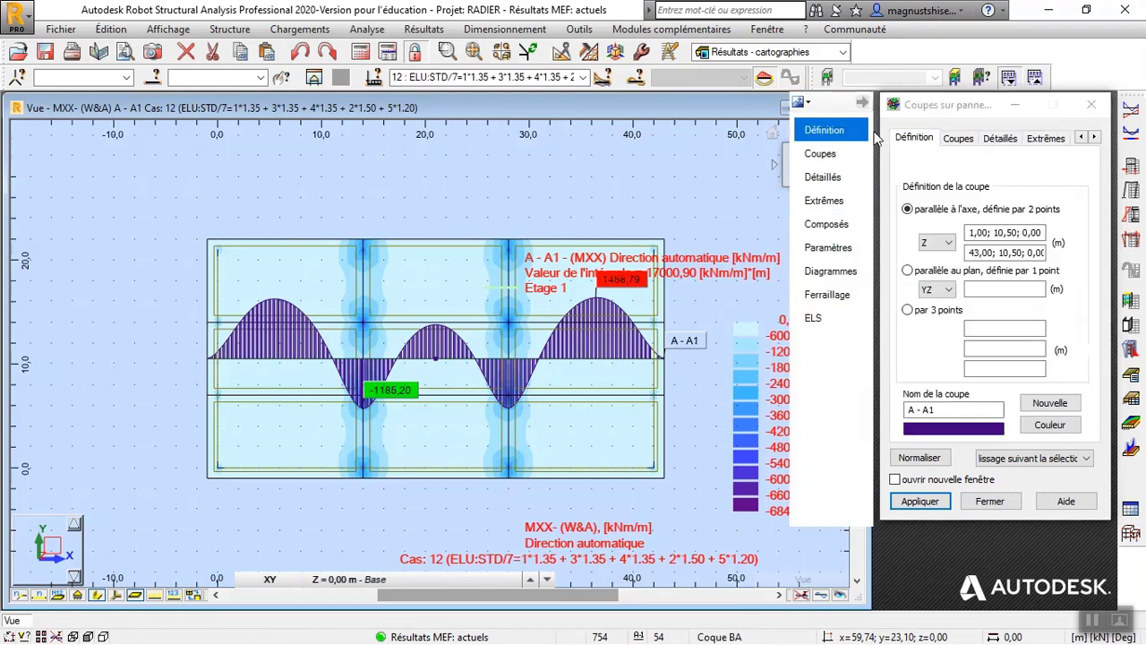
pyautogui.click(982, 231)
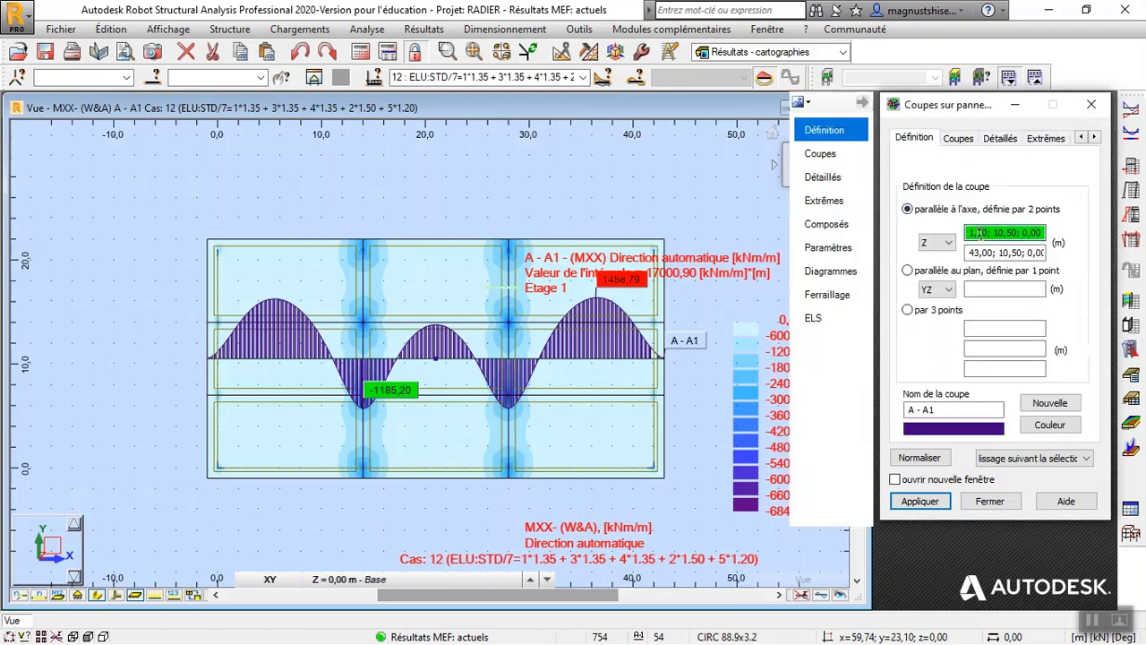
pyautogui.click(437, 236)
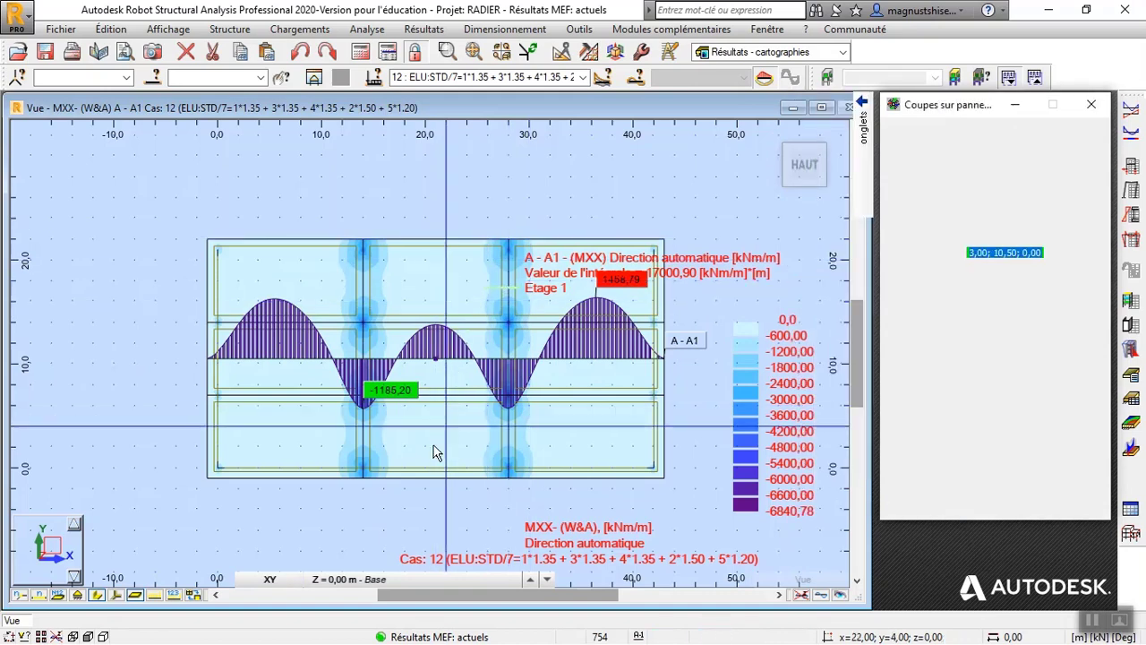
pyautogui.click(435, 482)
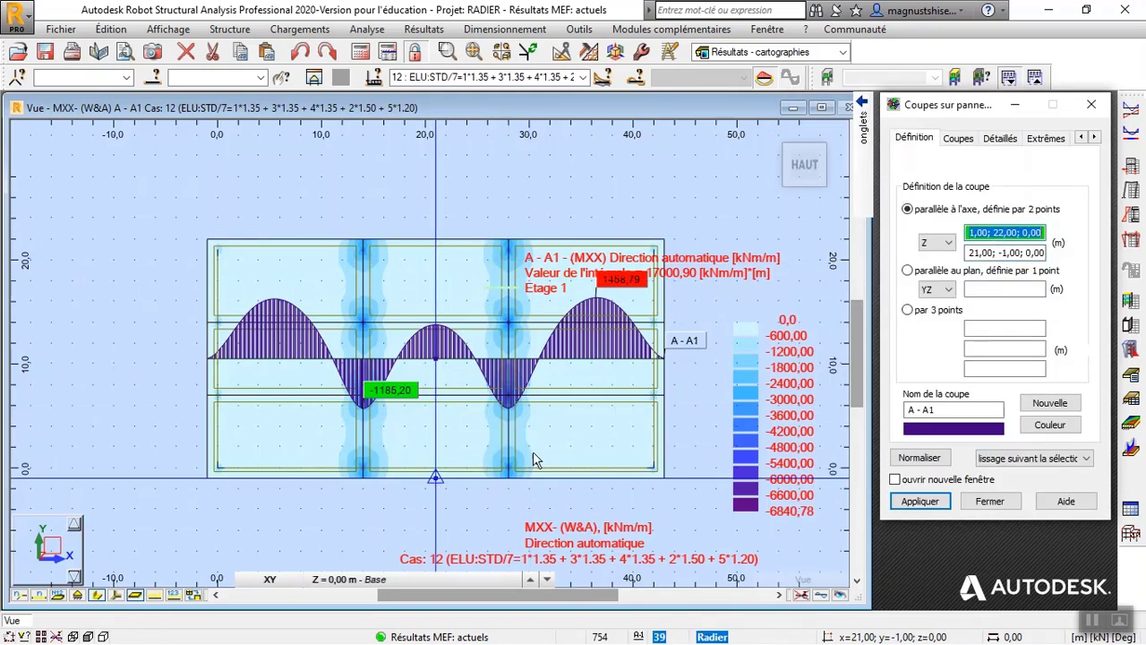
pyautogui.click(956, 139)
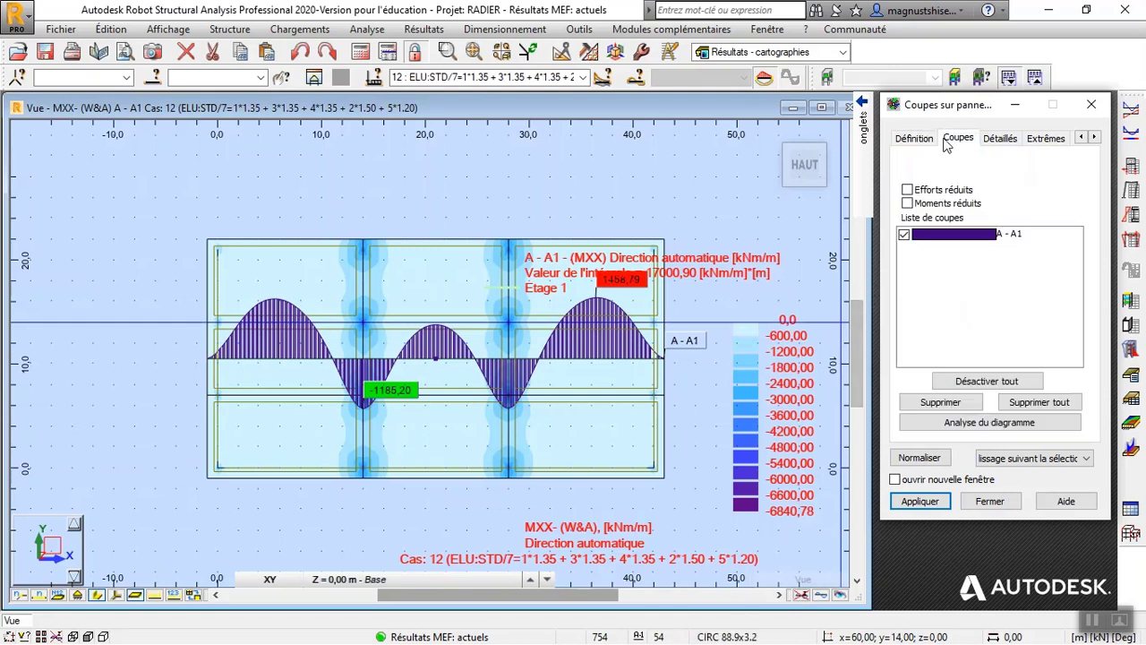
pyautogui.click(912, 139)
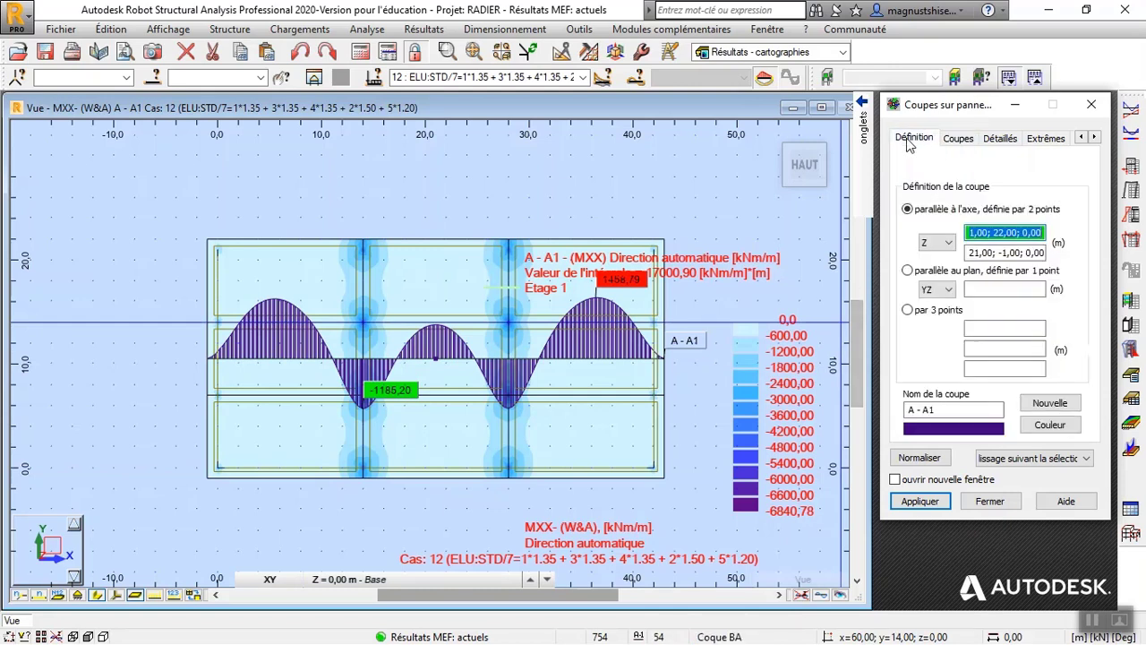
pyautogui.click(1072, 410)
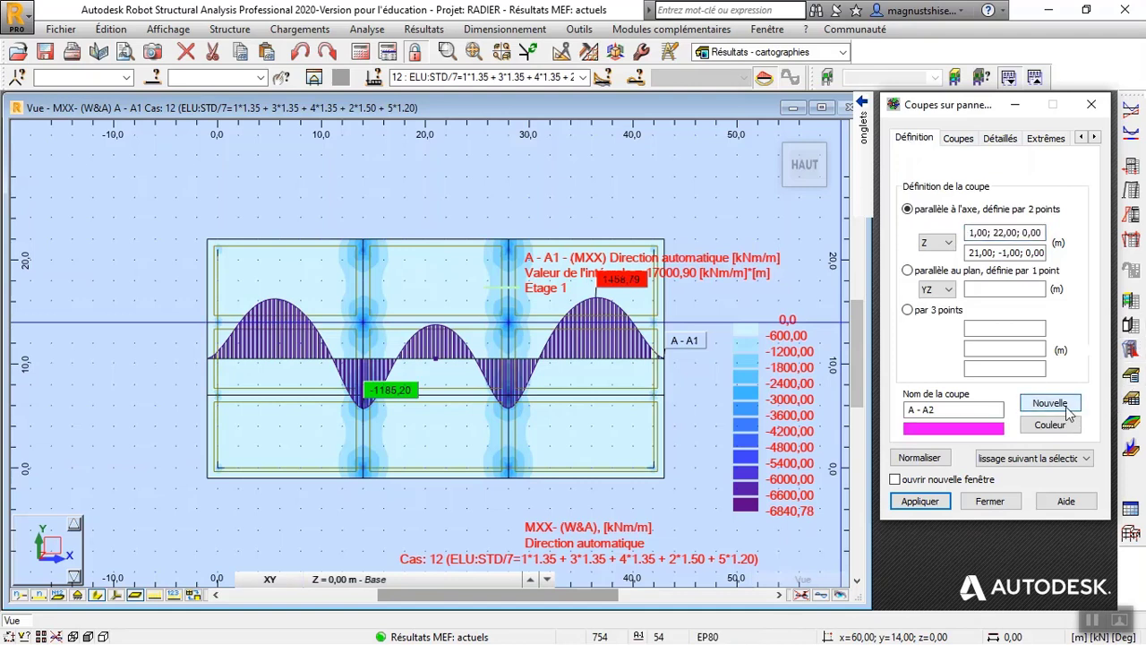
# Step: Enable the reduced moments (Moments réduits) and replace the detailed moments M in xx with those in yy
pyautogui.click(949, 143)
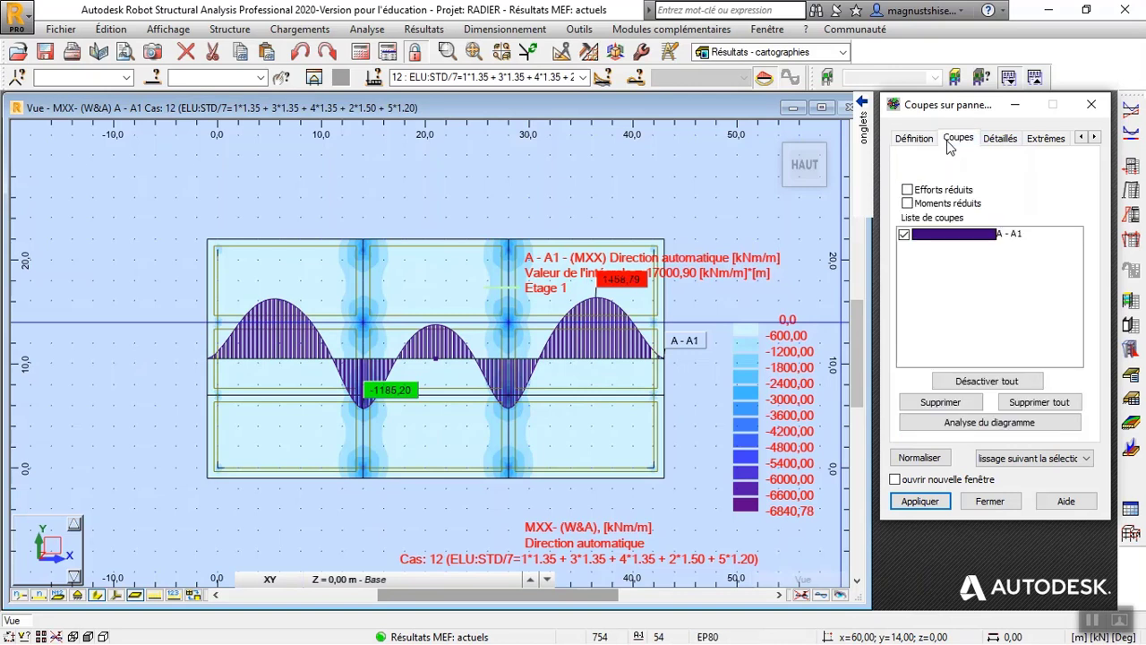
pyautogui.click(935, 203)
pyautogui.click(1012, 435)
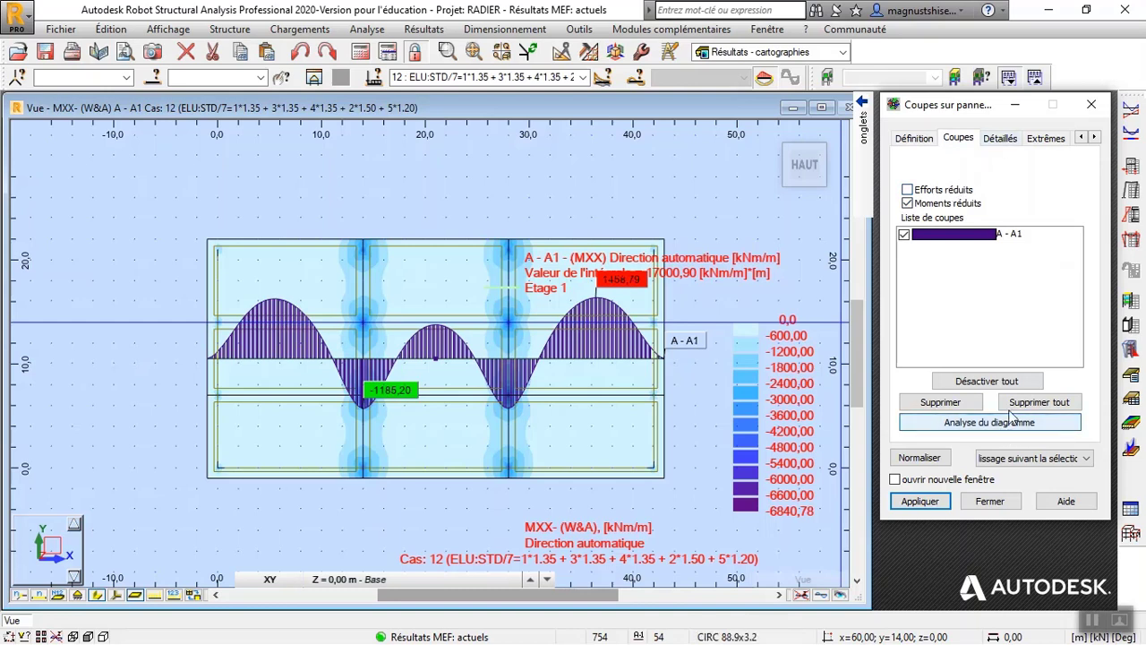
pyautogui.click(1001, 138)
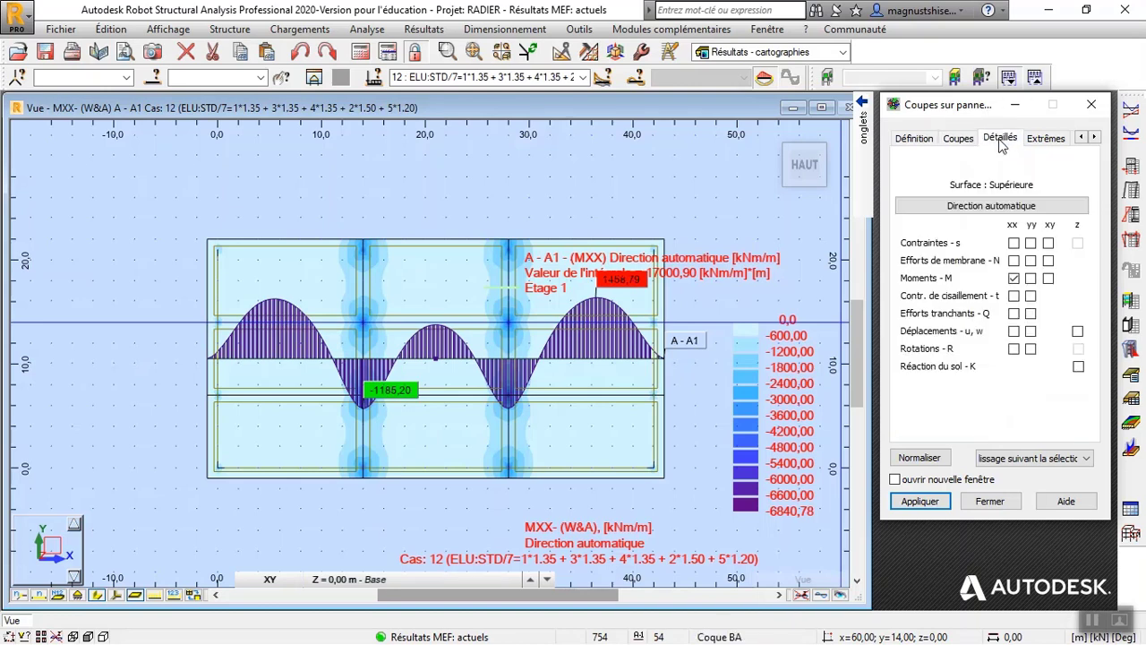
pyautogui.click(1015, 278)
# Step: Plot the yy moment diagram along the crosswise cut, hatched and dans le plan with description labels
pyautogui.click(1094, 138)
pyautogui.click(1094, 138)
pyautogui.click(1059, 142)
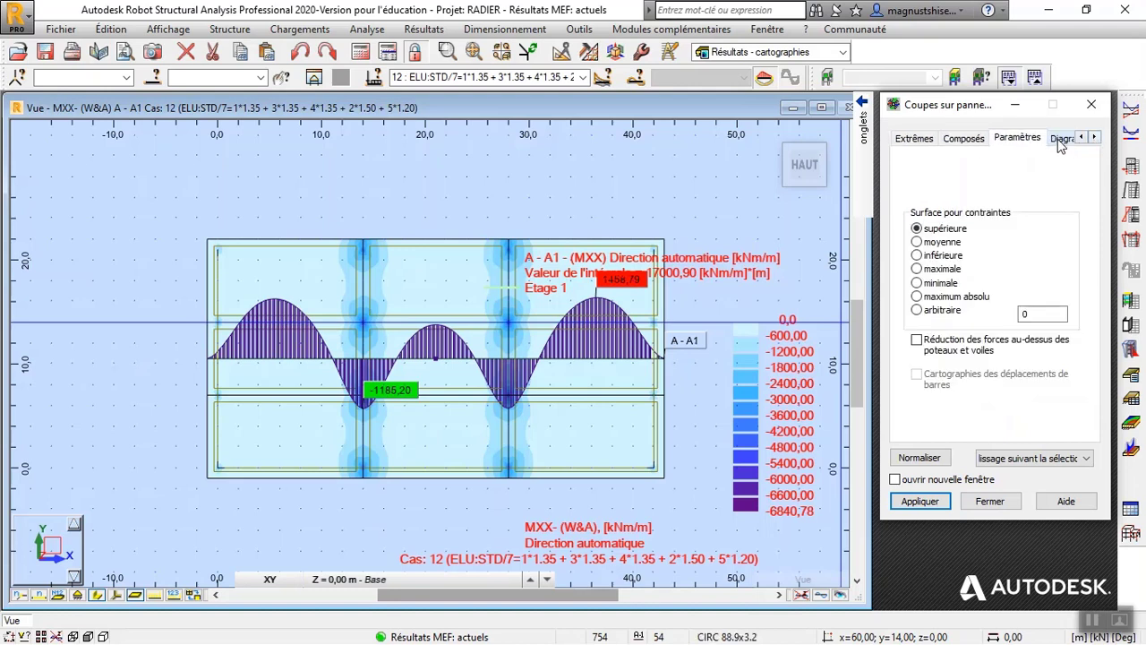
pyautogui.click(1094, 137)
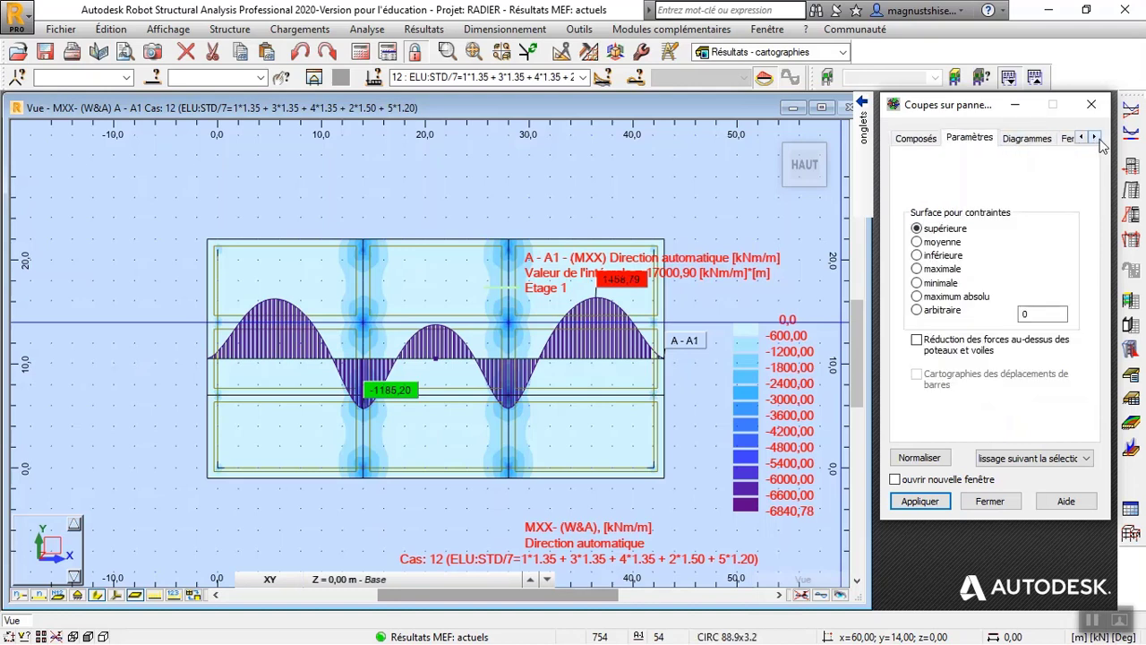
pyautogui.click(1030, 140)
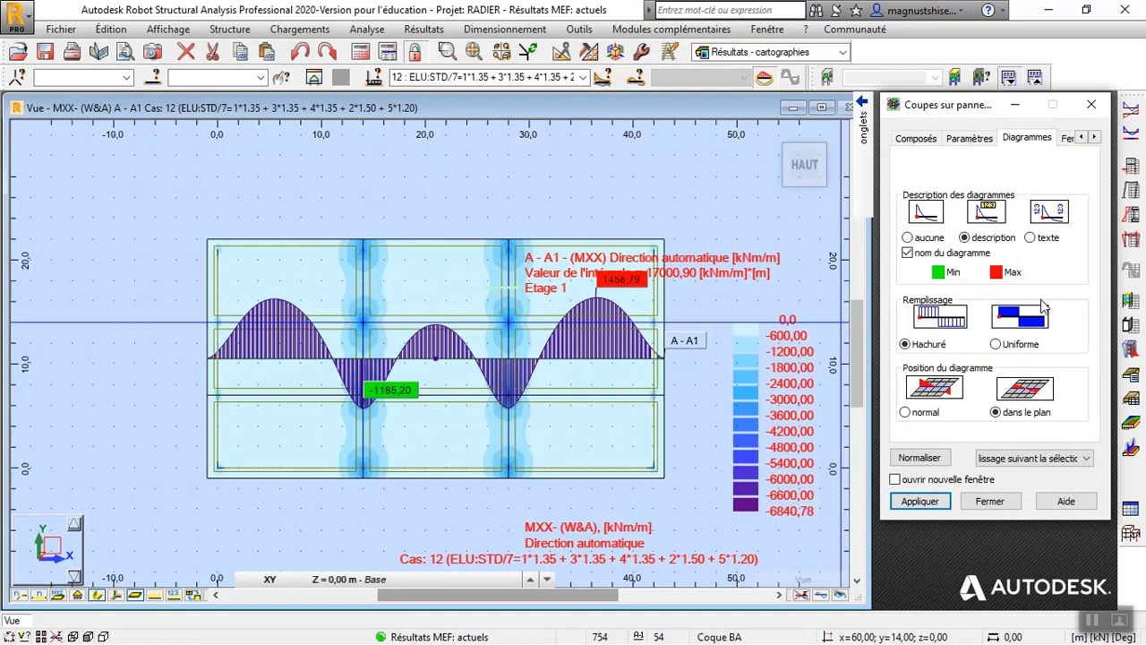
pyautogui.click(921, 502)
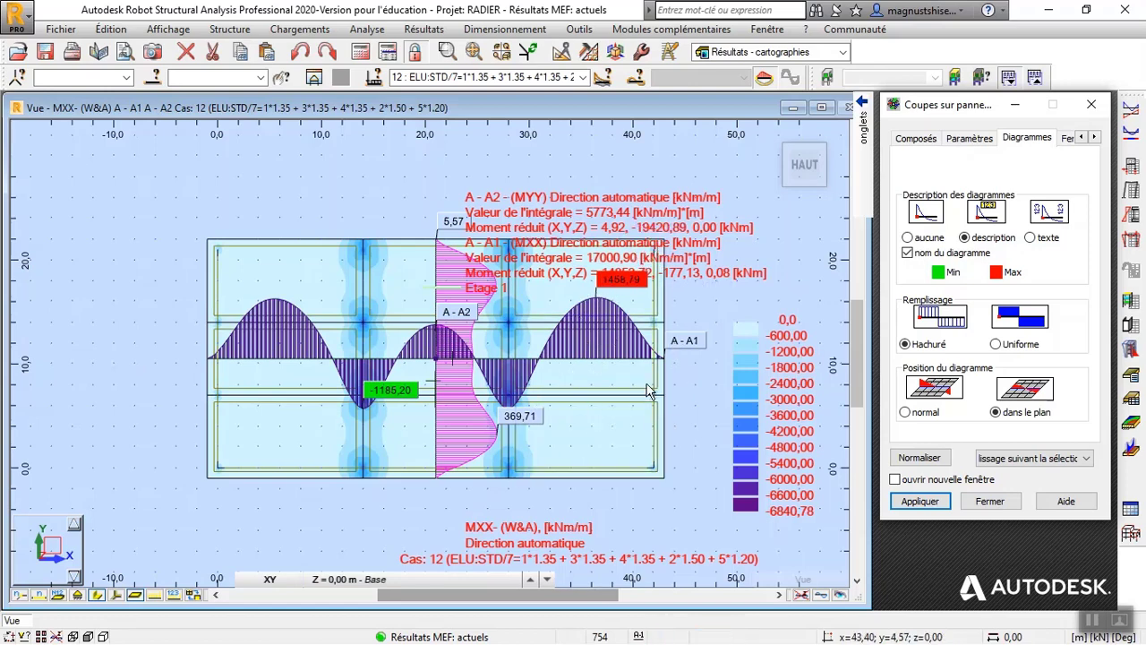
# Step: Select the raft panels 49, 40 and 35 by their edges along the lower interior line
pyautogui.click(484, 213)
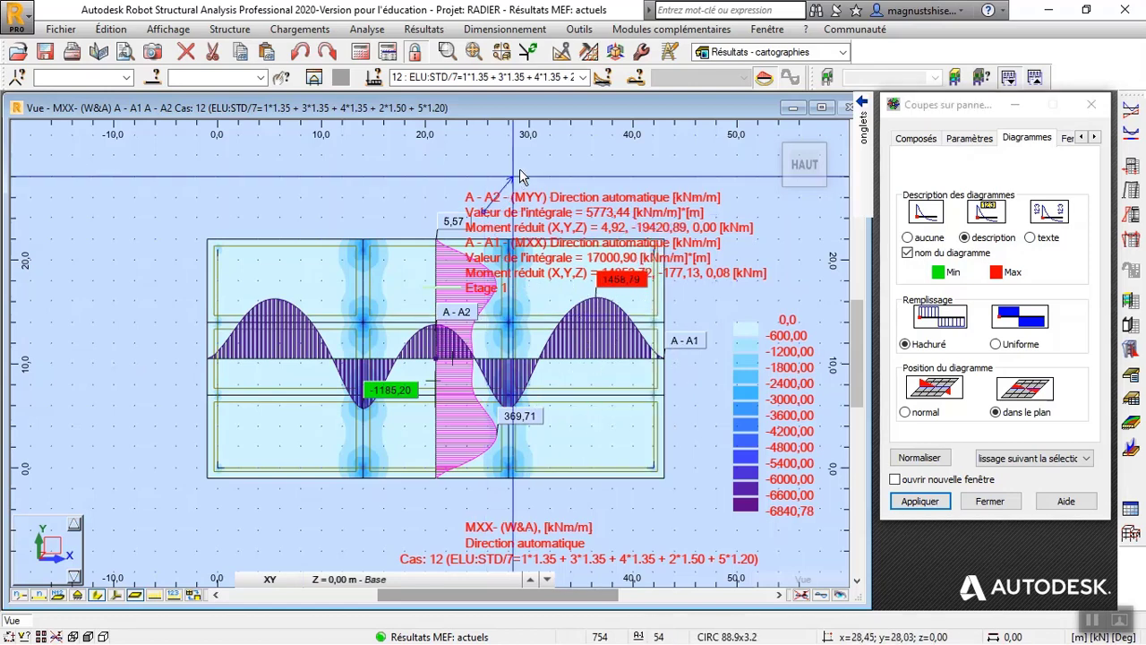
pyautogui.click(535, 152)
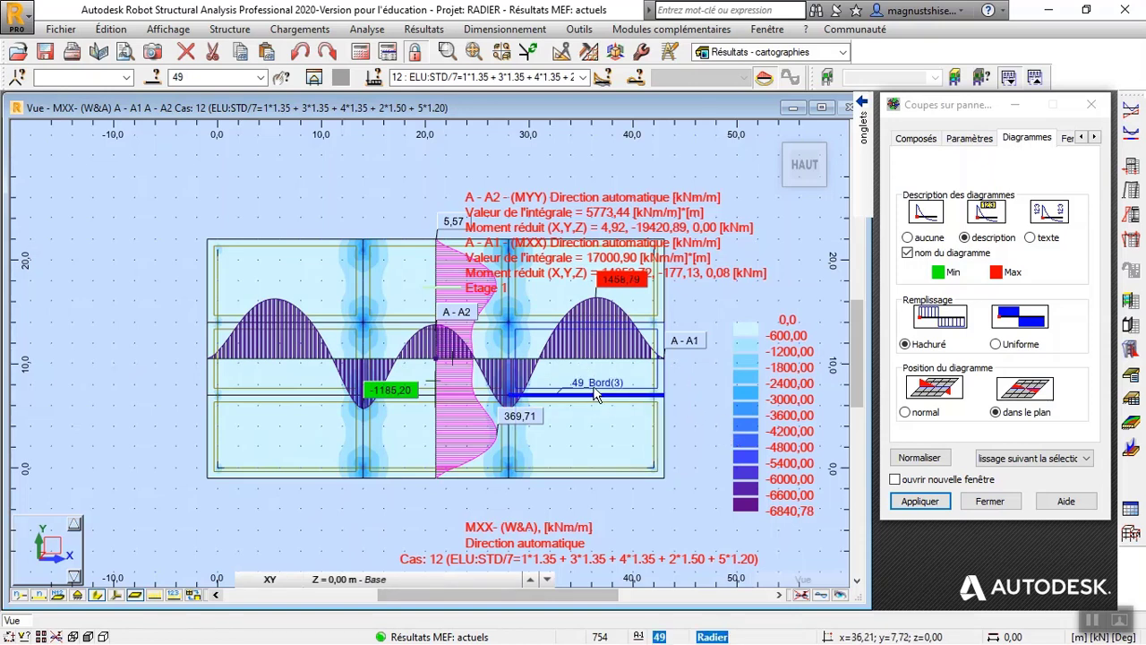
pyautogui.click(428, 392)
pyautogui.click(315, 397)
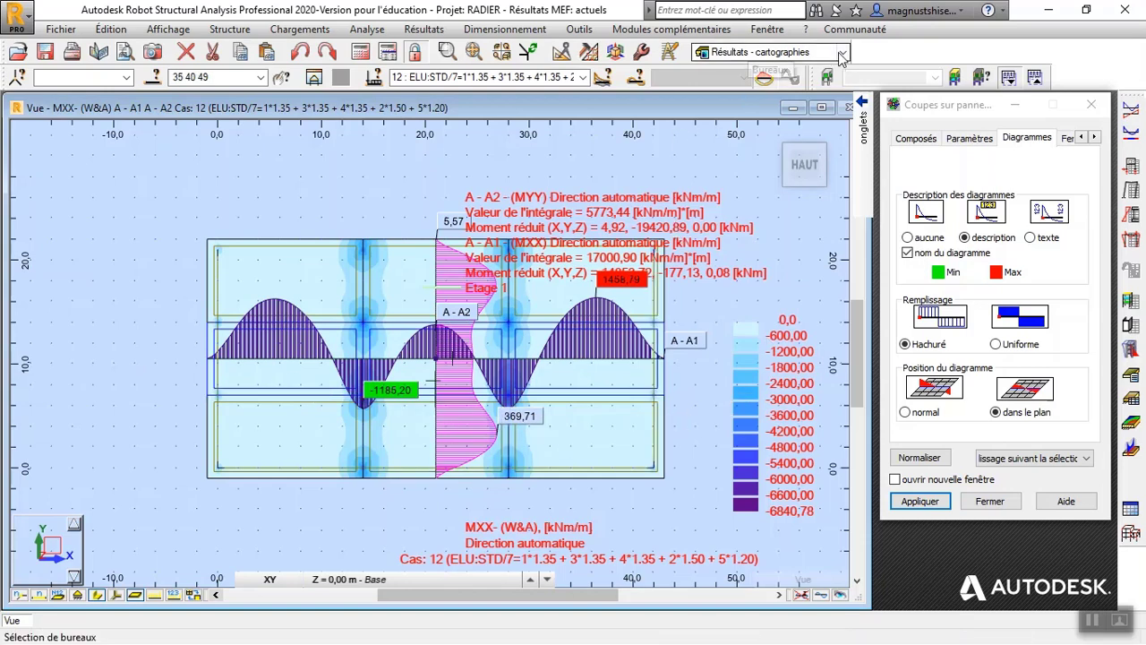
# Step: Switch the workspace to theoretical slab reinforcement (Dalles - ferraillage théorique) under Dimensionnement Béton Armé
pyautogui.click(812, 54)
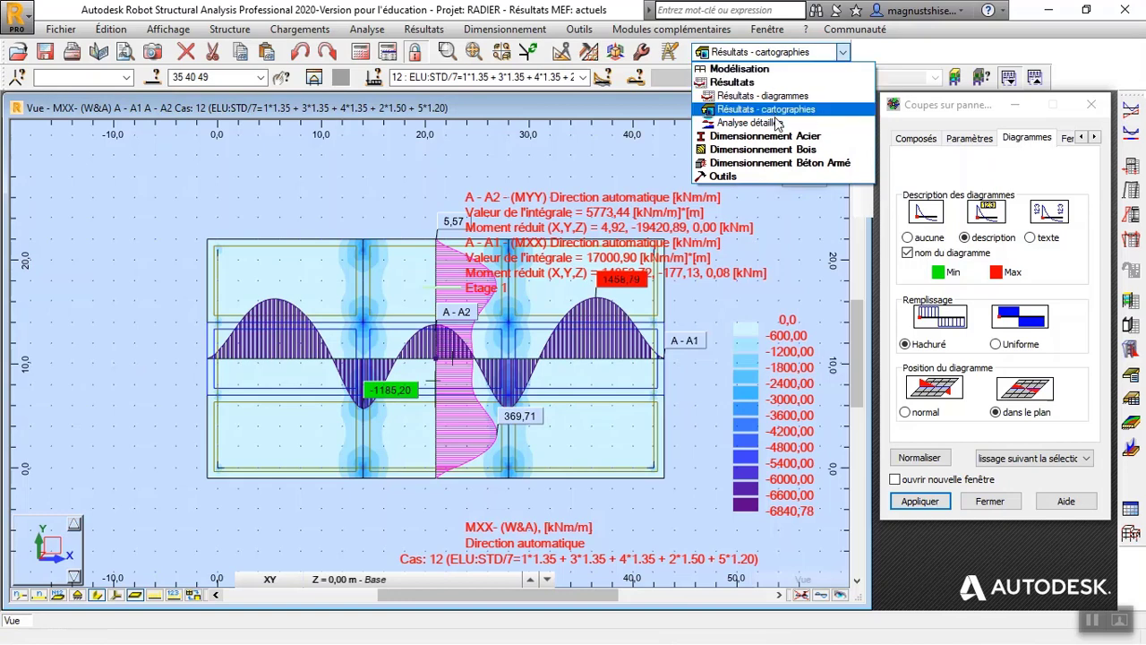
pyautogui.click(777, 165)
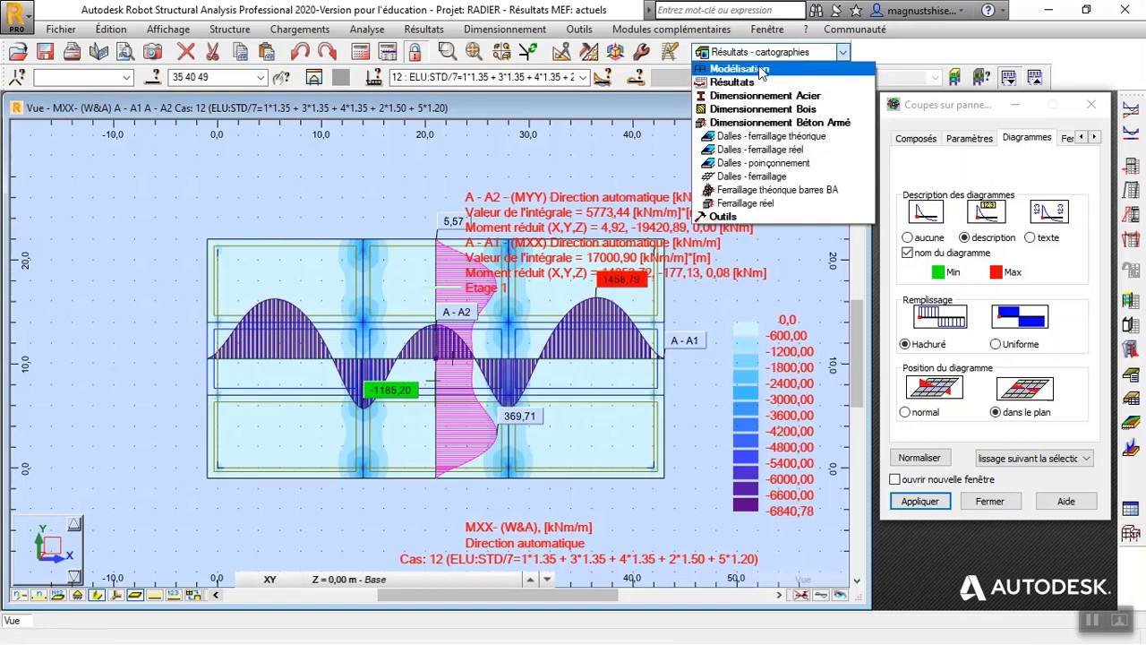
pyautogui.click(788, 136)
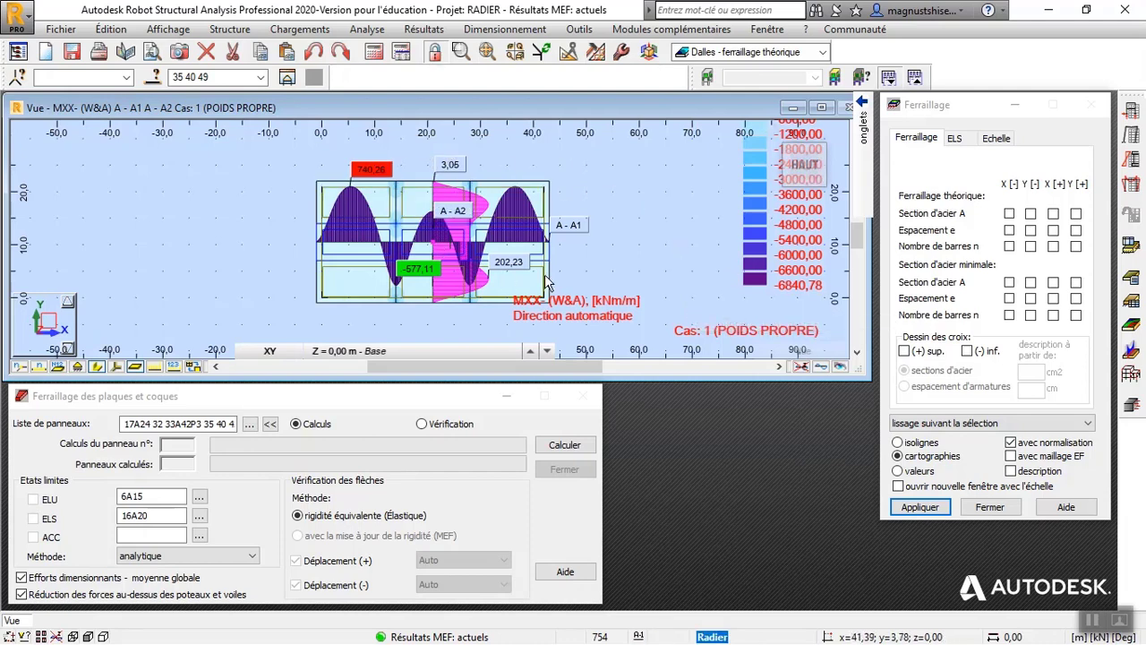
# Step: Turn off the detailed moments M in the panel cuts, clear their diagrams from the raft view and close the settings
pyautogui.click(424, 31)
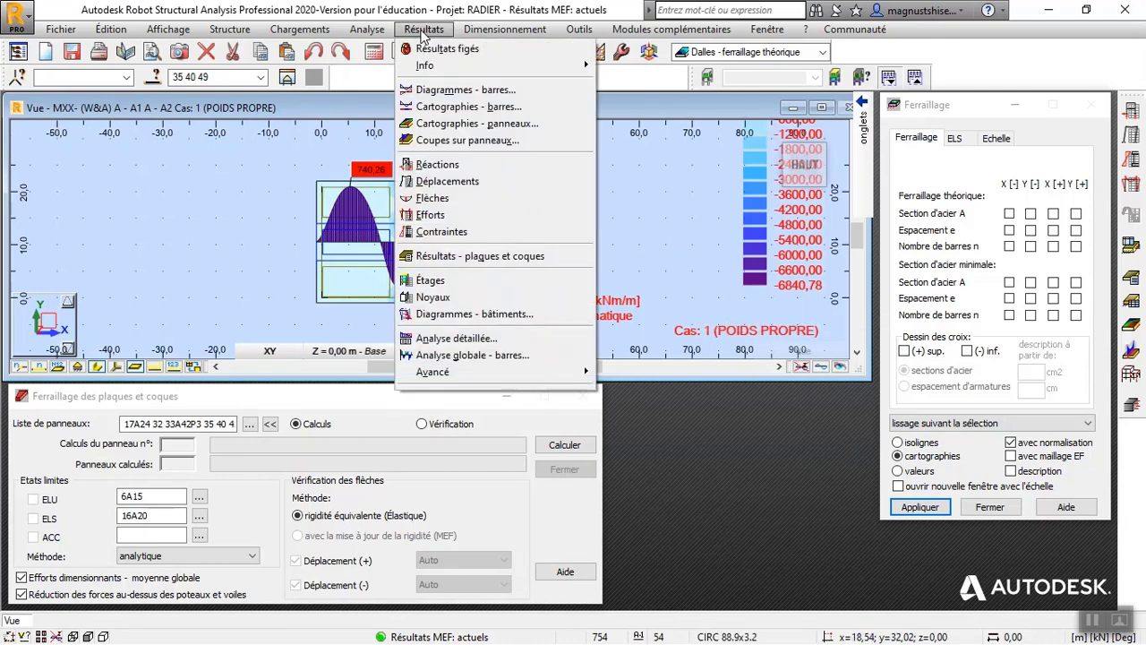
pyautogui.click(465, 140)
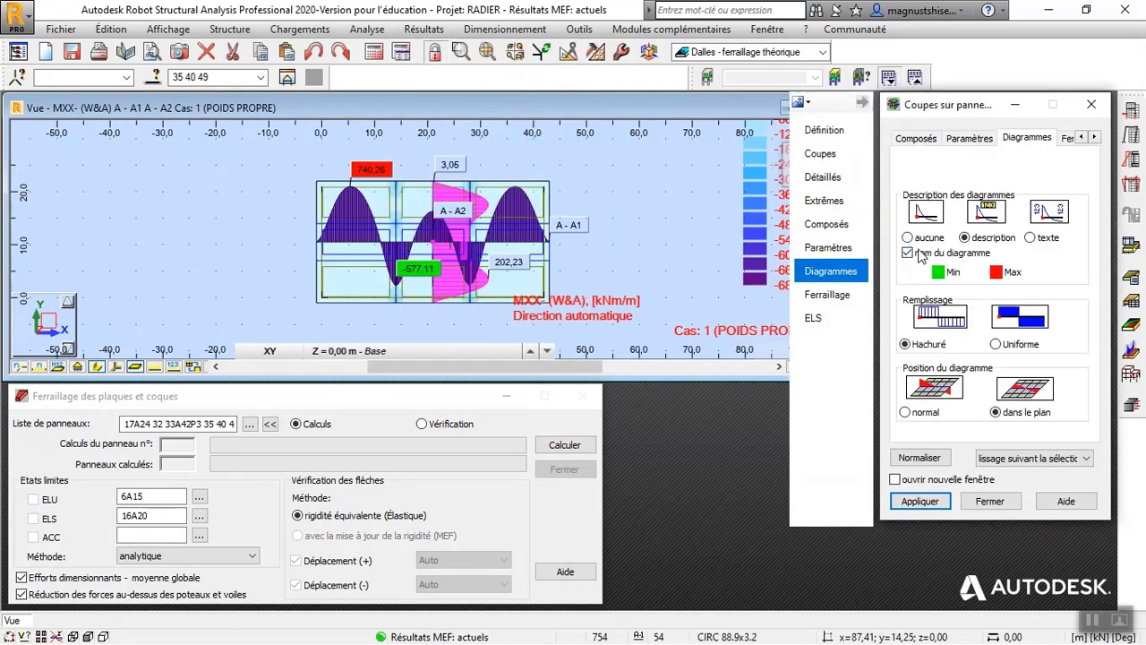
pyautogui.click(822, 130)
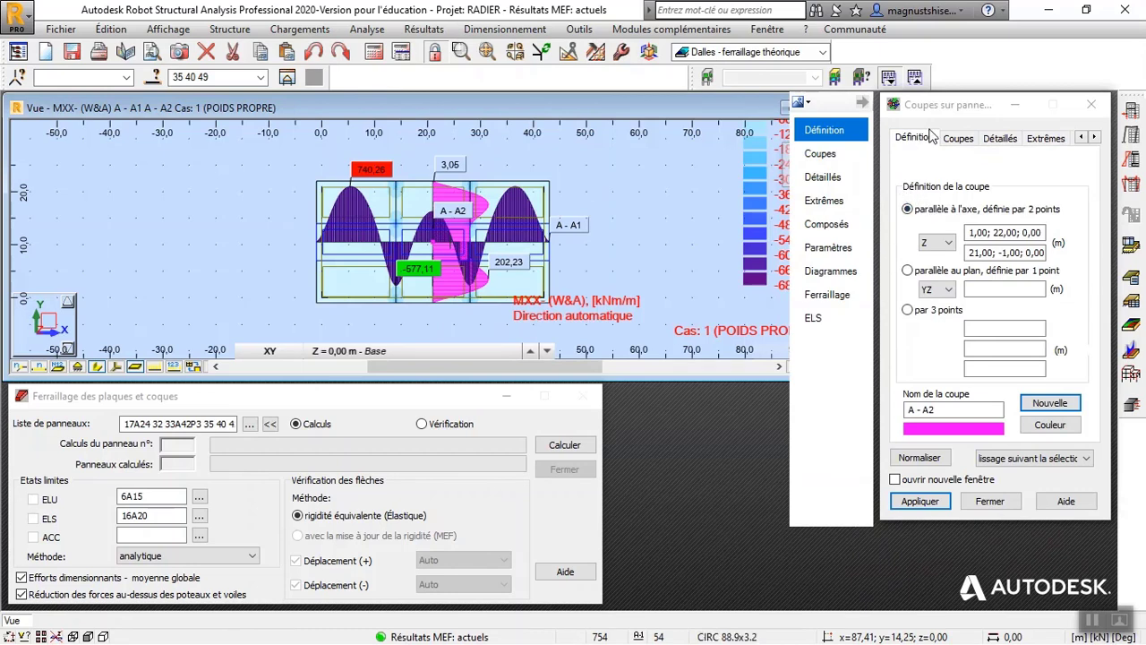
pyautogui.click(956, 140)
pyautogui.click(1000, 139)
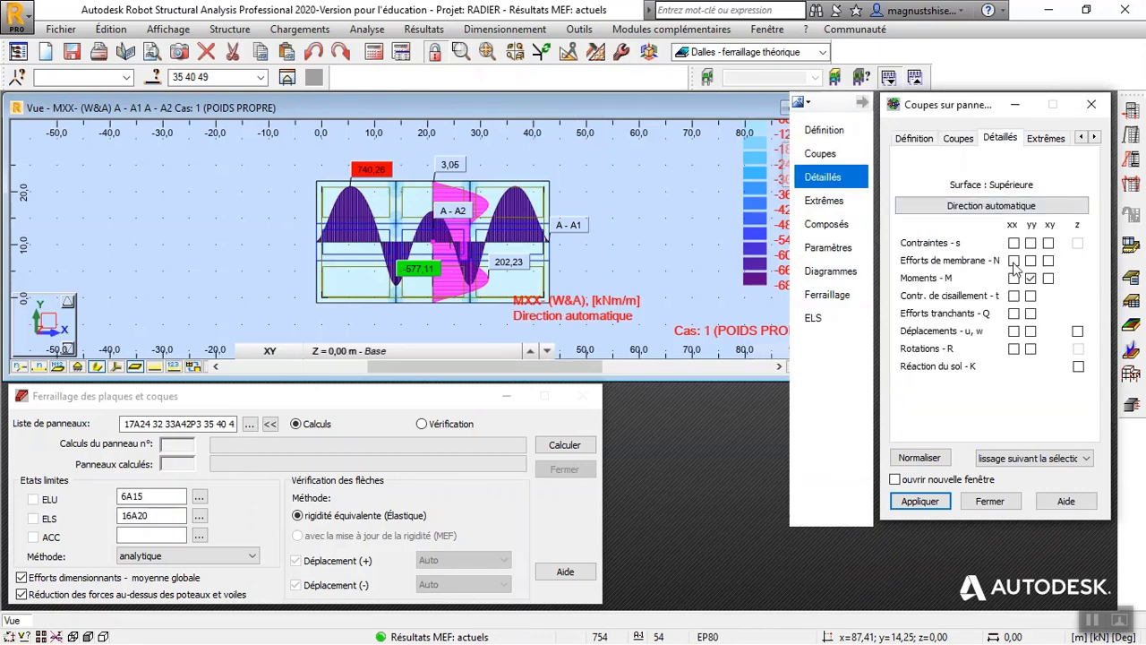
pyautogui.click(919, 504)
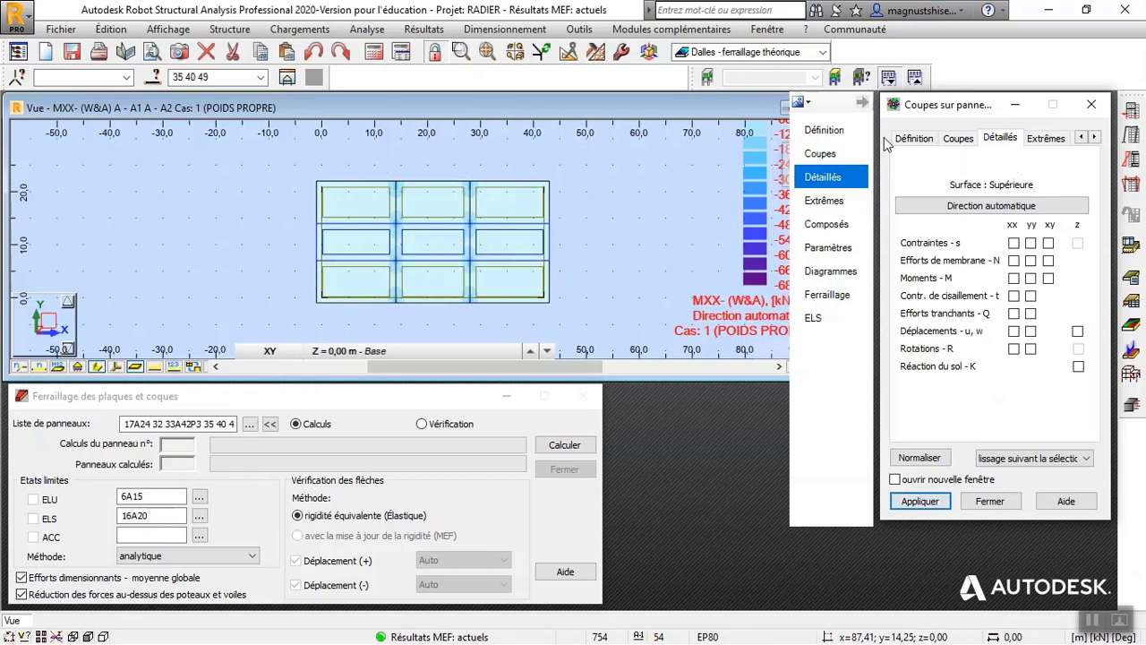
pyautogui.click(1091, 105)
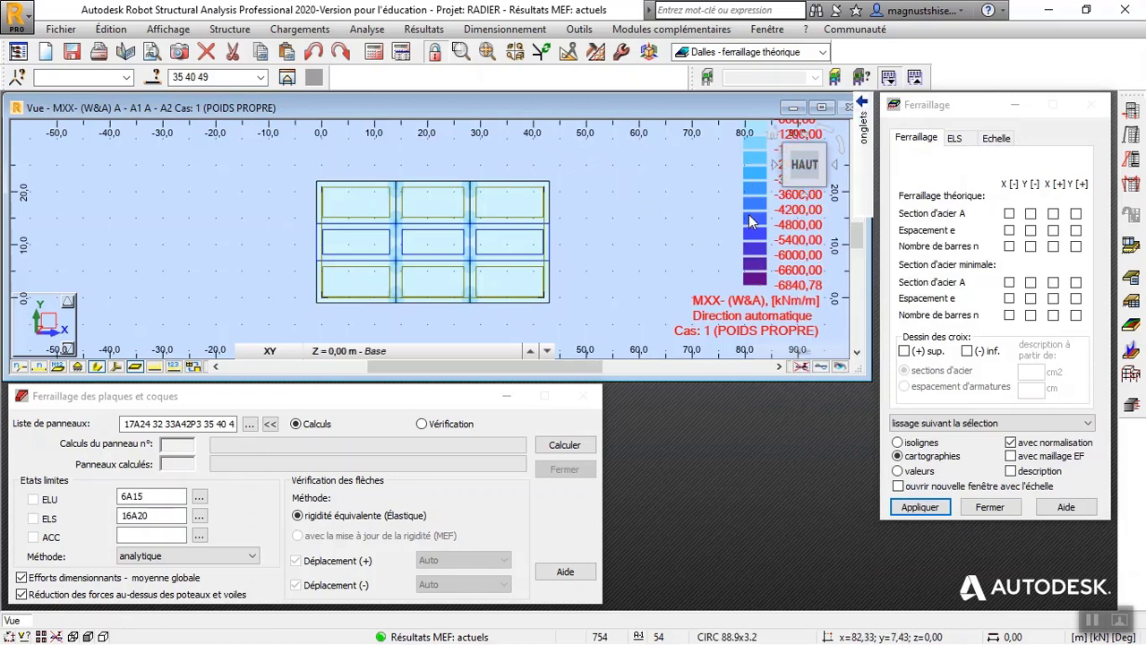
# Step: Turn off the Wood & Armer inférieures (-) x moment map on the panels and close the map settings
pyautogui.click(430, 32)
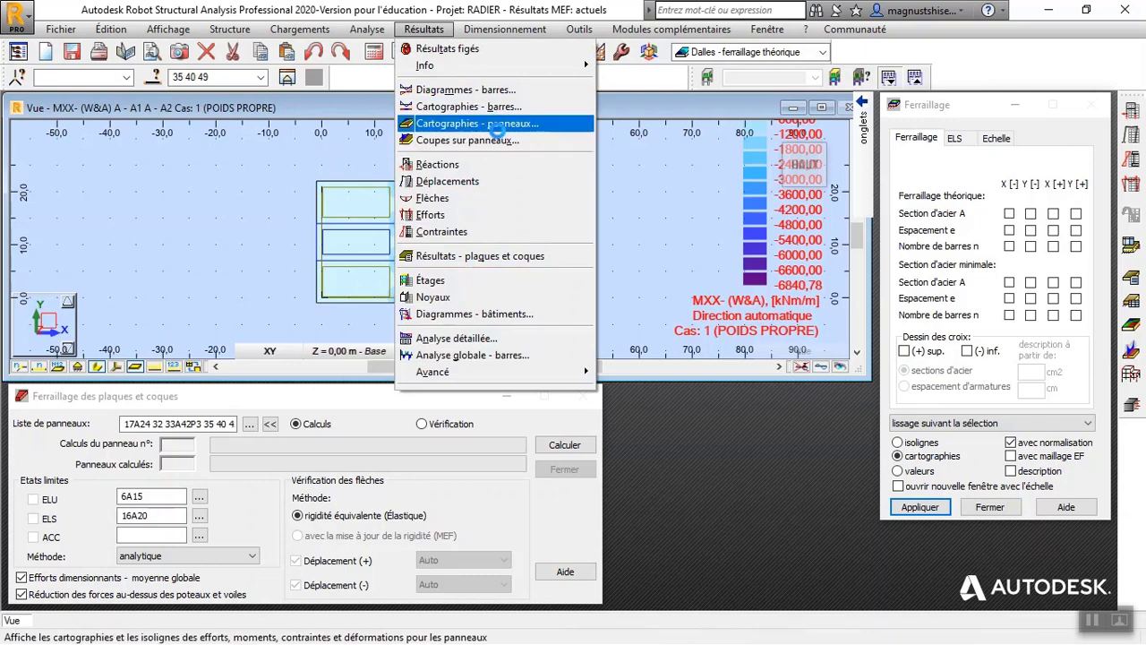
pyautogui.click(501, 129)
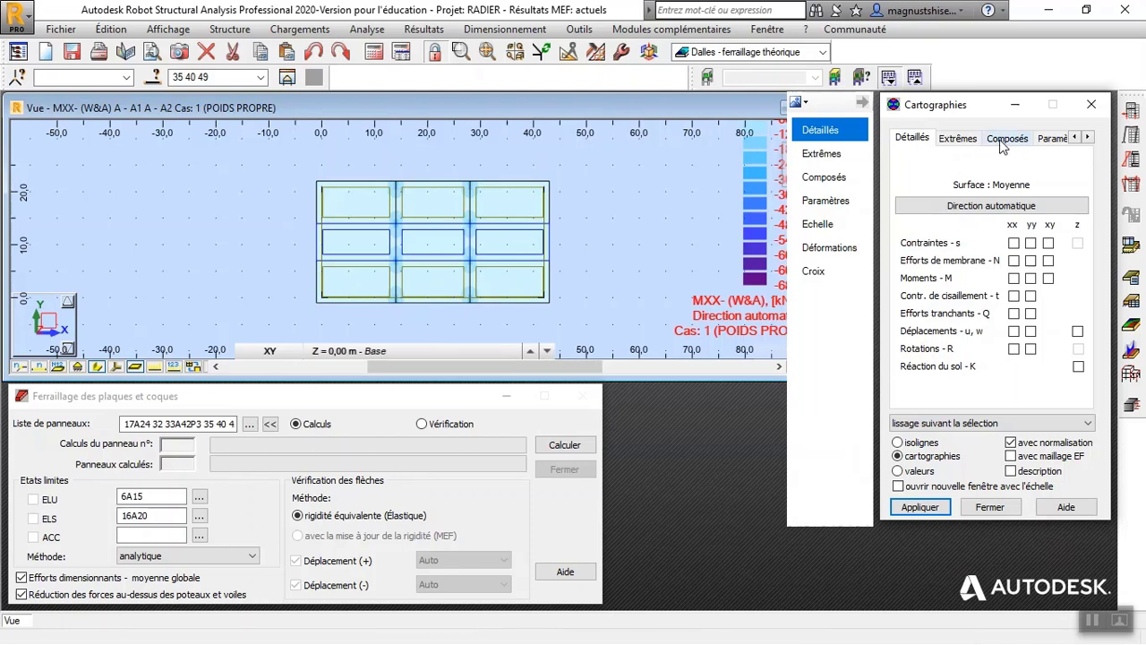
pyautogui.click(972, 143)
pyautogui.click(1002, 143)
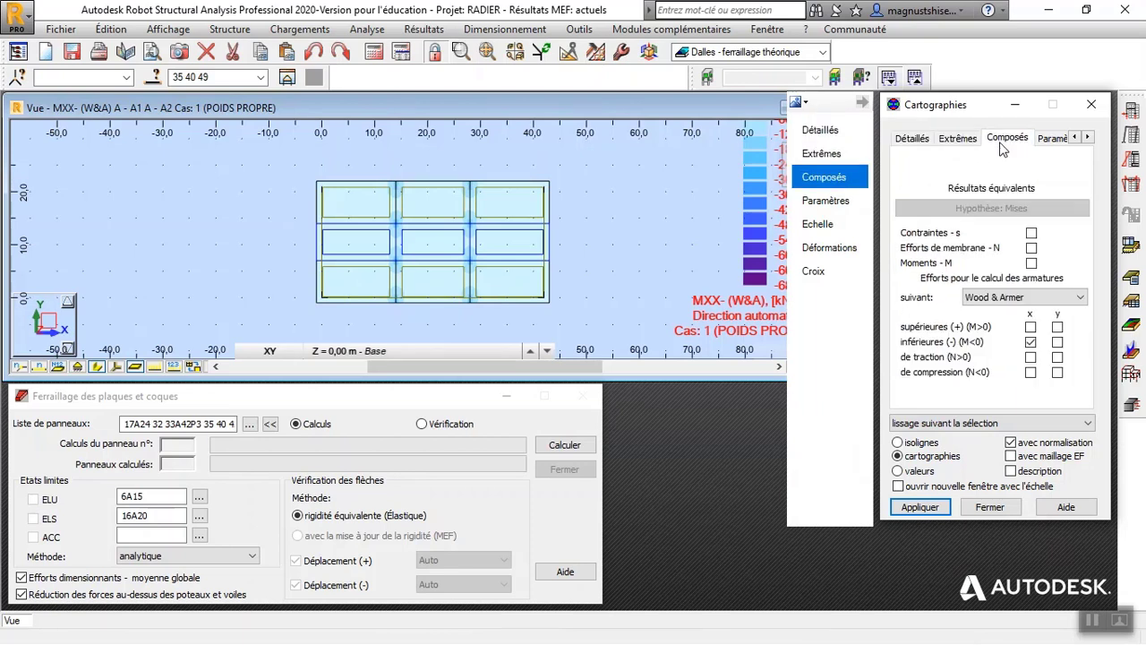
pyautogui.click(1031, 341)
pyautogui.click(923, 512)
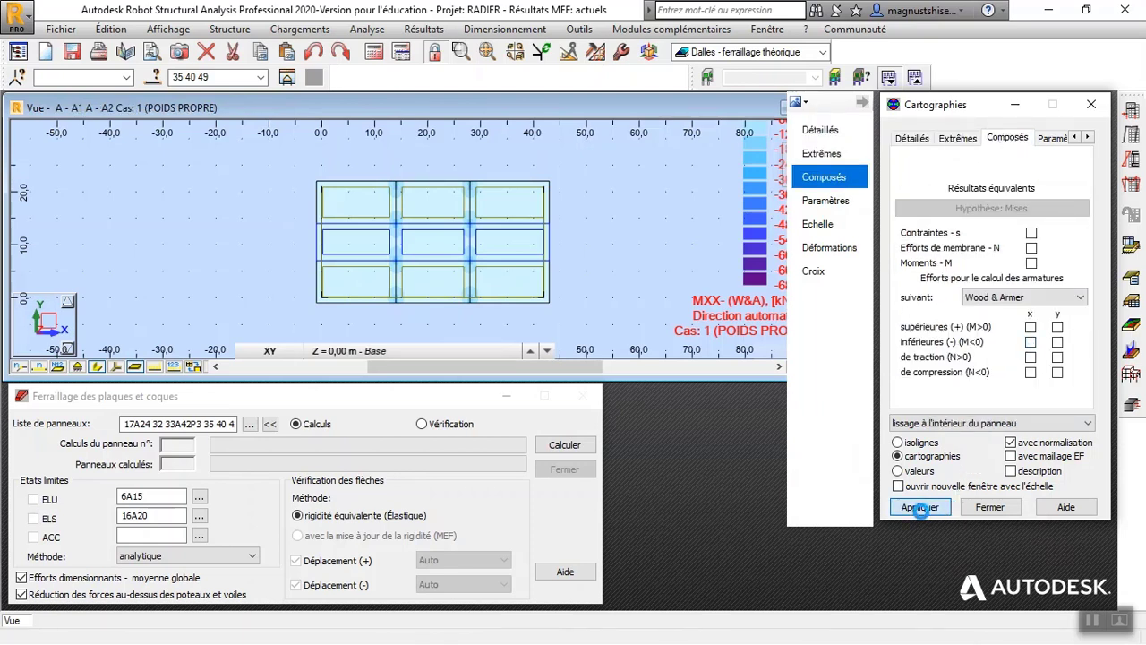
pyautogui.click(996, 507)
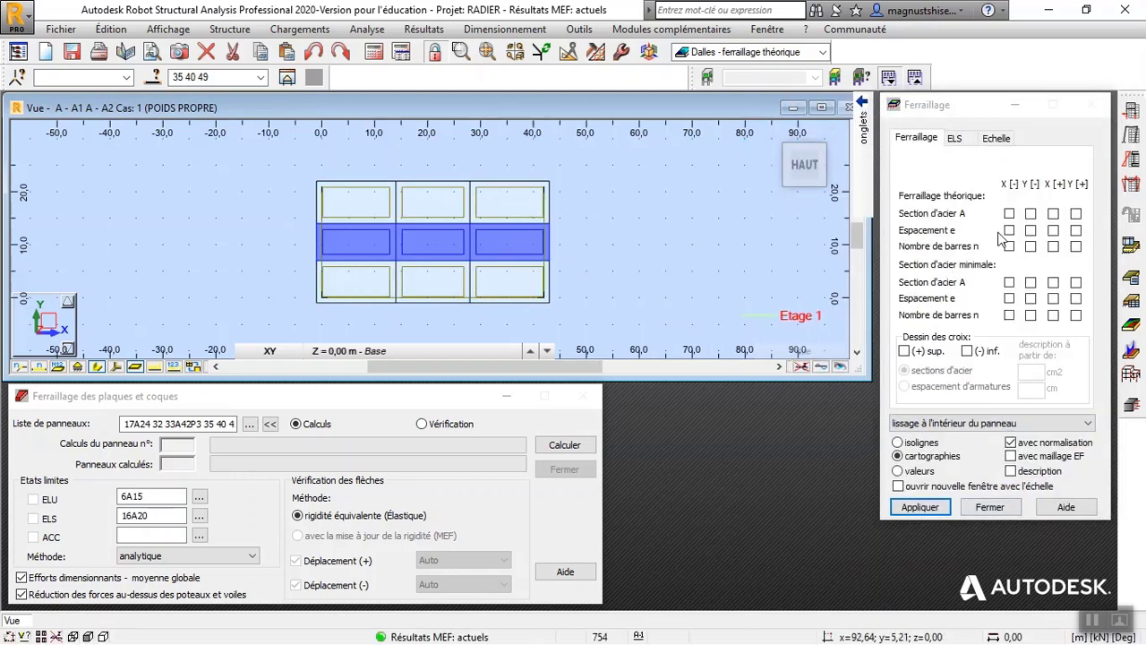
# Step: Open the Plancher BA reinforcement type for the selected raft panels and go through its material parameters
pyautogui.click(1134, 247)
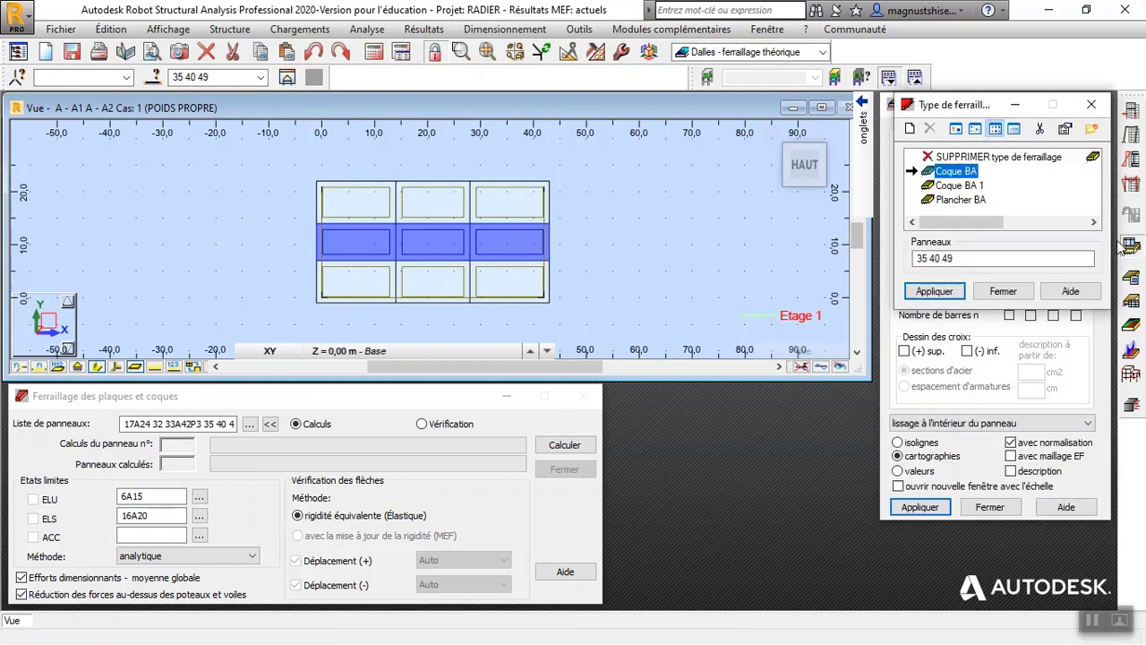
pyautogui.moveTo(964, 112); pyautogui.dragTo(730, 110)
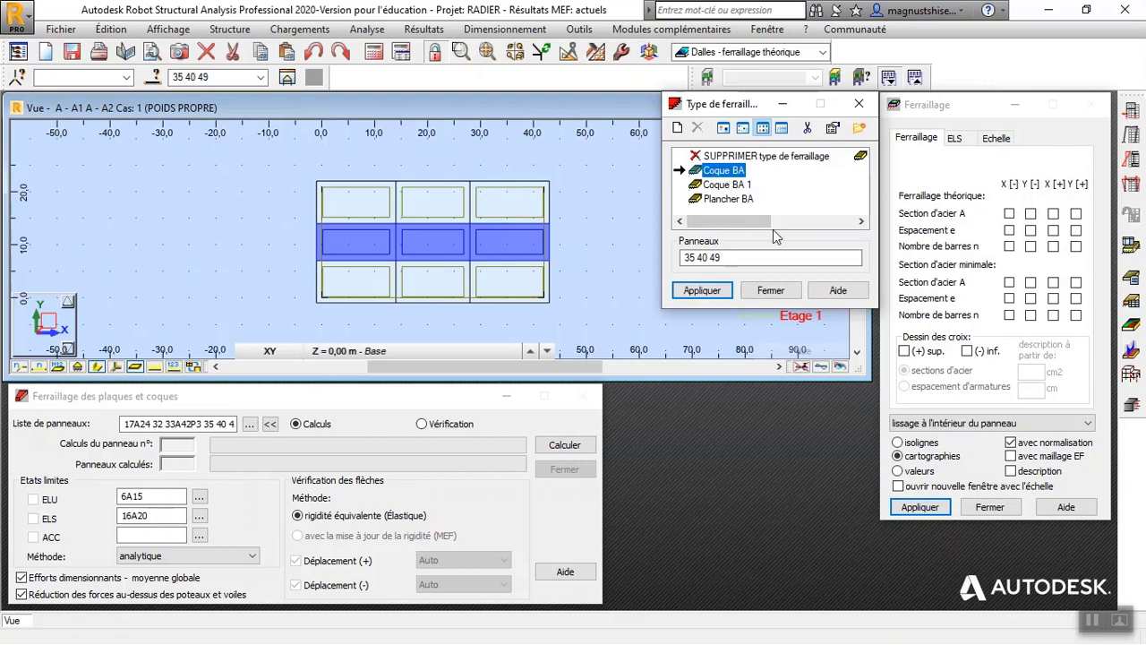
pyautogui.click(731, 199)
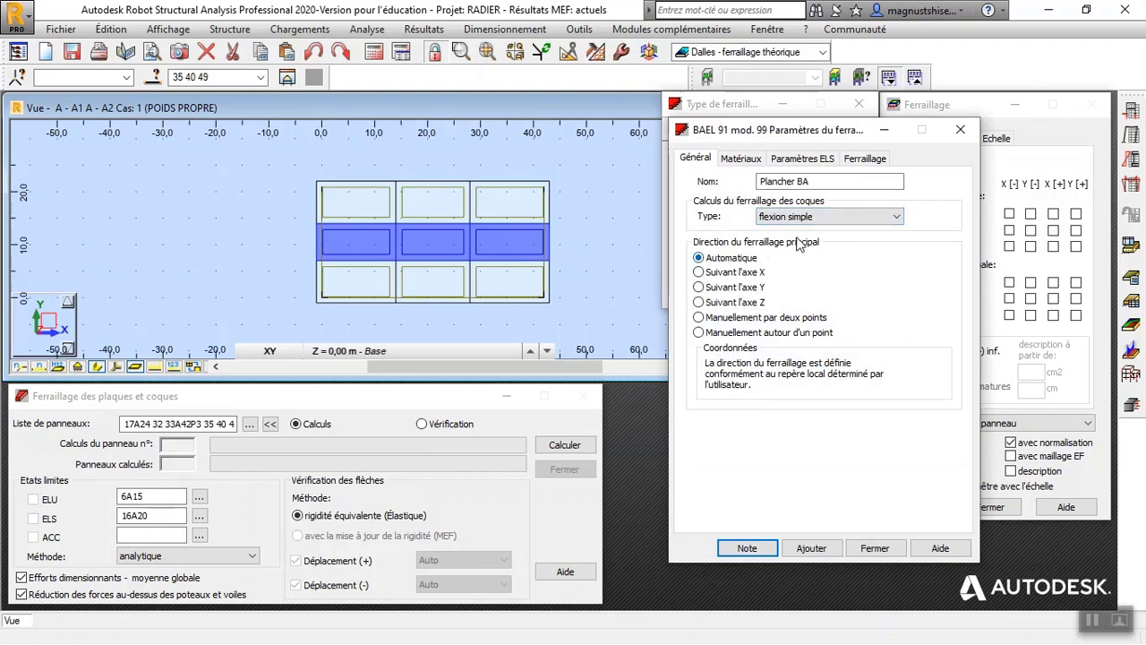
pyautogui.click(741, 158)
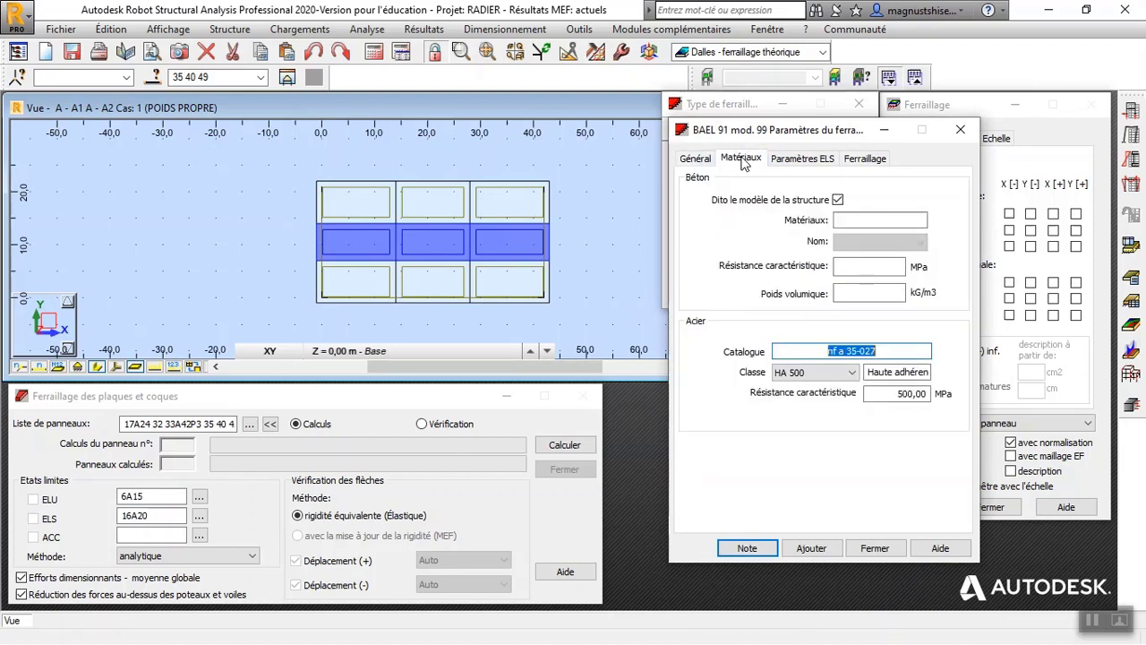
pyautogui.click(838, 200)
# Step: Set the ELS cracking condition (Fissuration) to préjudiciable for both faces of the slab
pyautogui.click(778, 158)
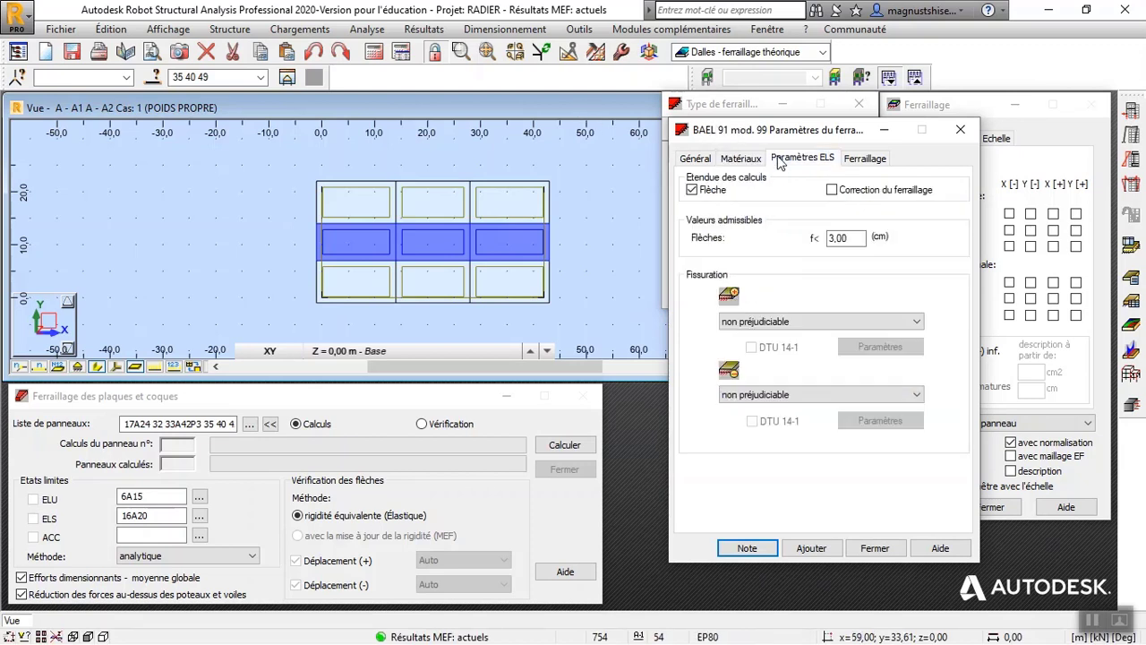
pyautogui.click(829, 320)
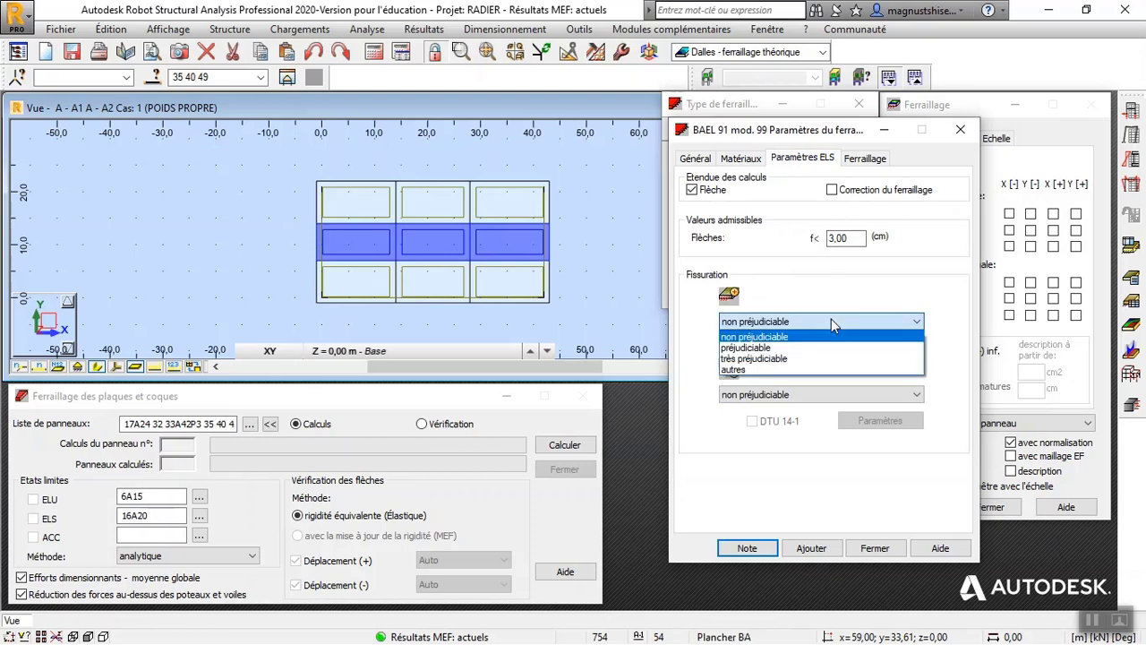
pyautogui.click(824, 348)
pyautogui.click(811, 395)
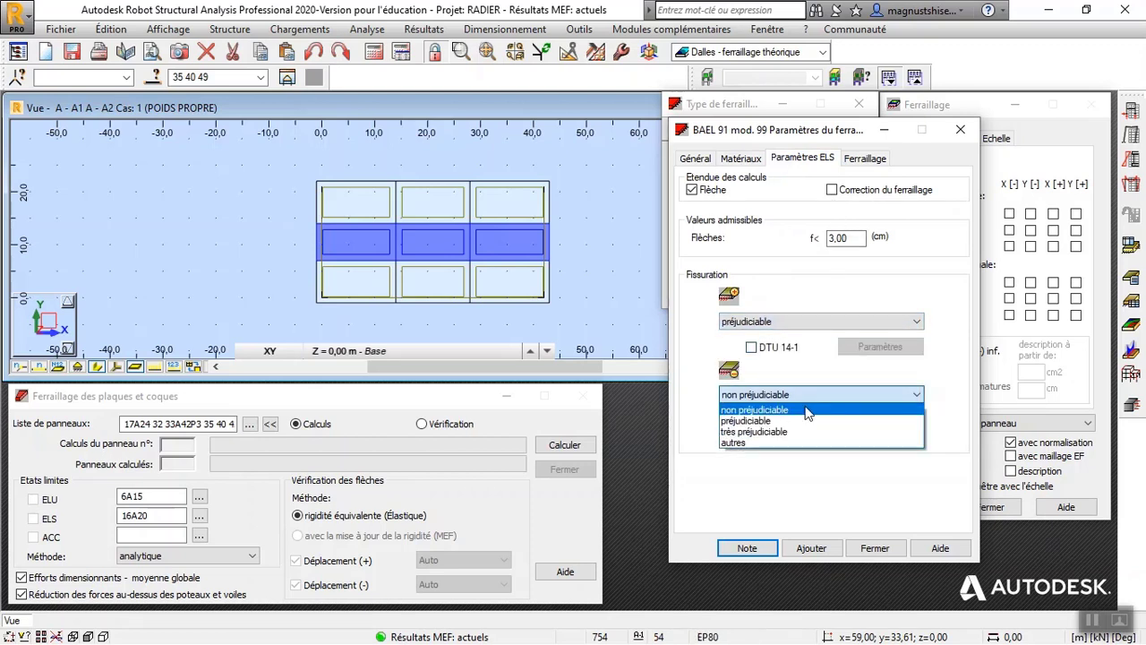
pyautogui.click(803, 421)
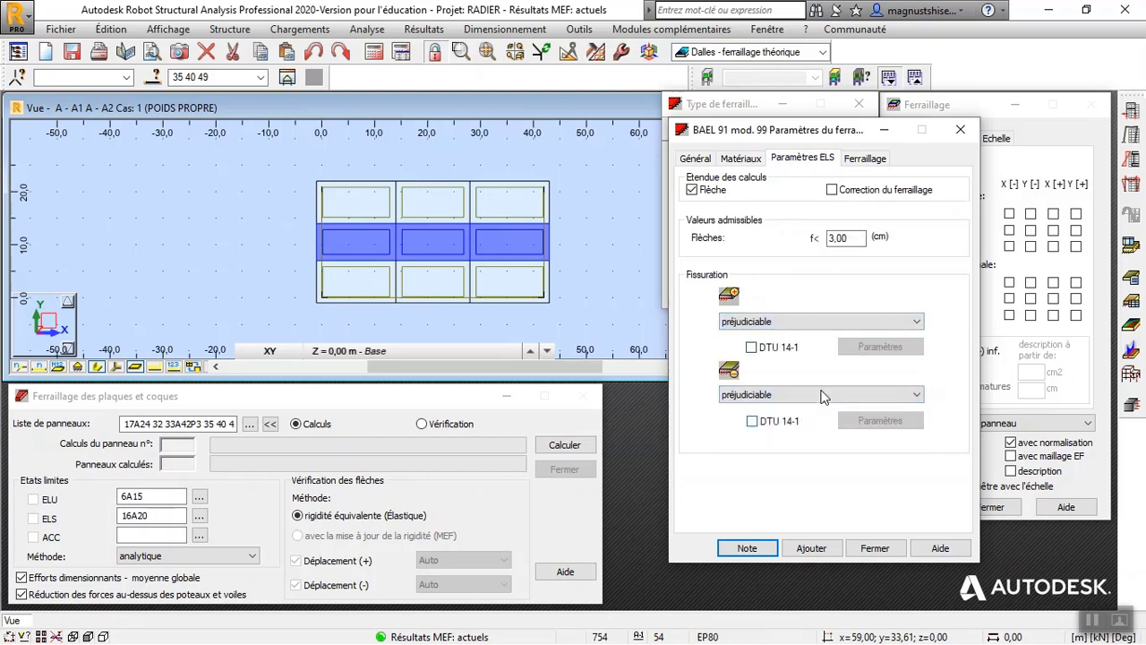
# Step: Set the concrete covers c1 and c2 of the reinforcement type to 5,0 cm
pyautogui.click(863, 161)
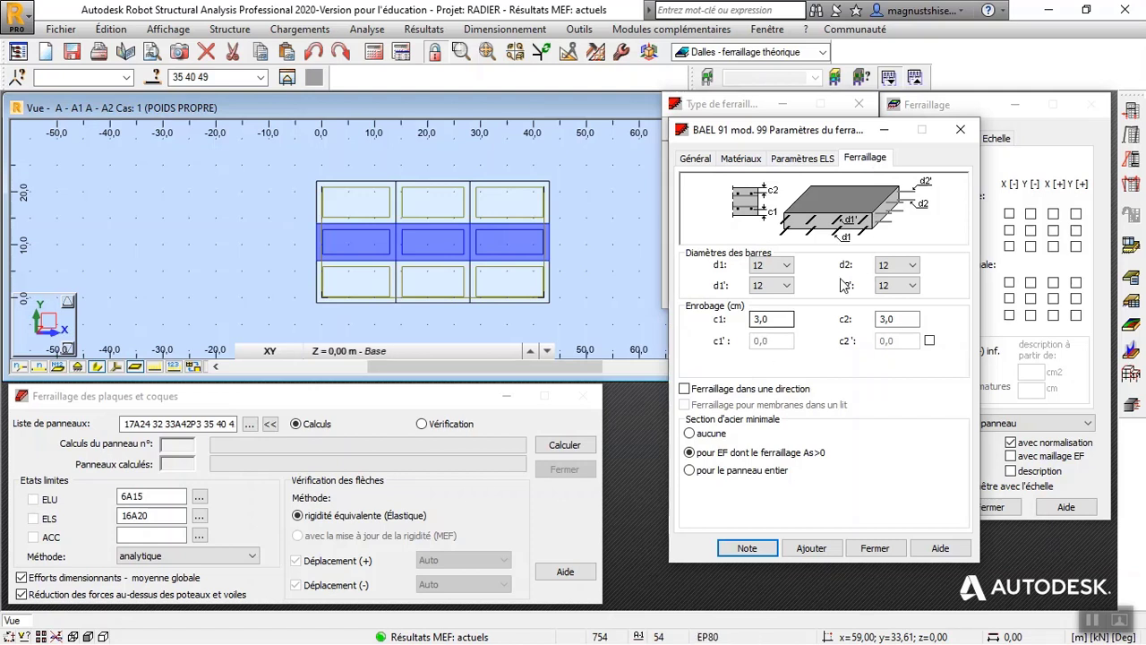
pyautogui.doubleClick(759, 319)
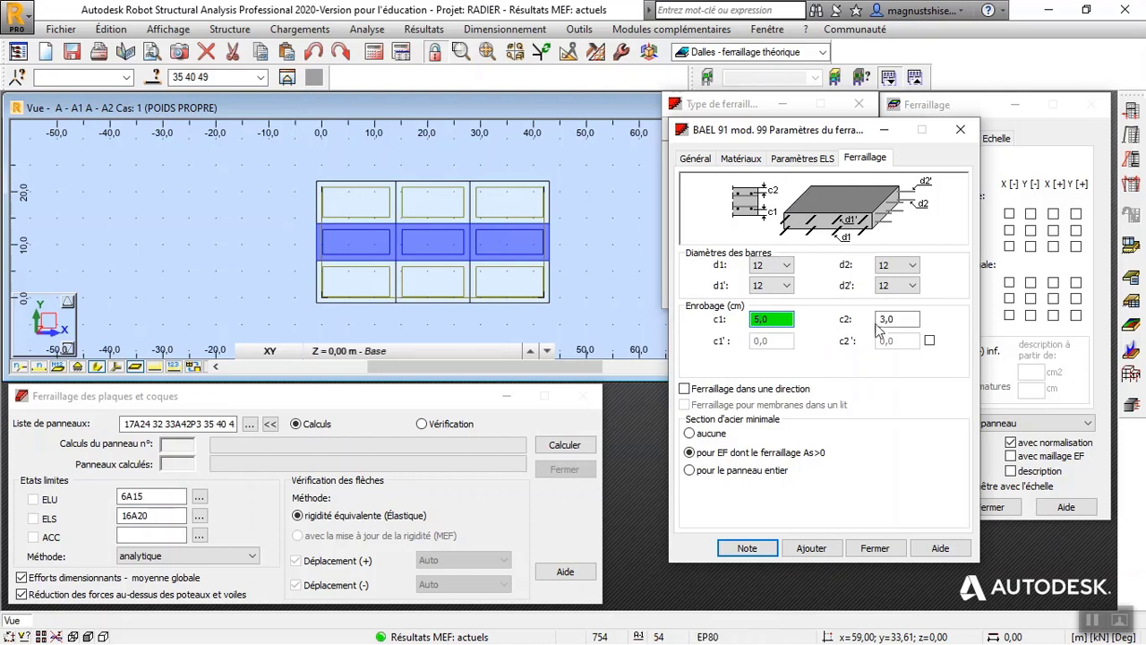
pyautogui.press('Tab')
pyautogui.write('5,0')
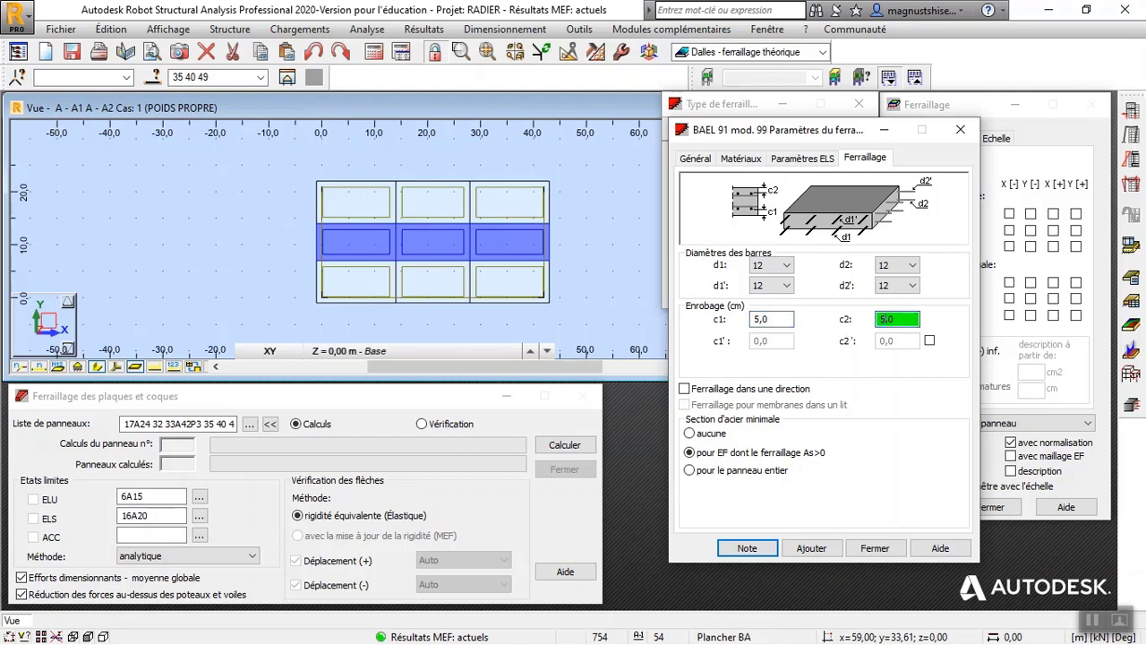
# Step: Set all four bar diameters d1, d1', d2 and d2' of the reinforcement type to 16
pyautogui.click(787, 266)
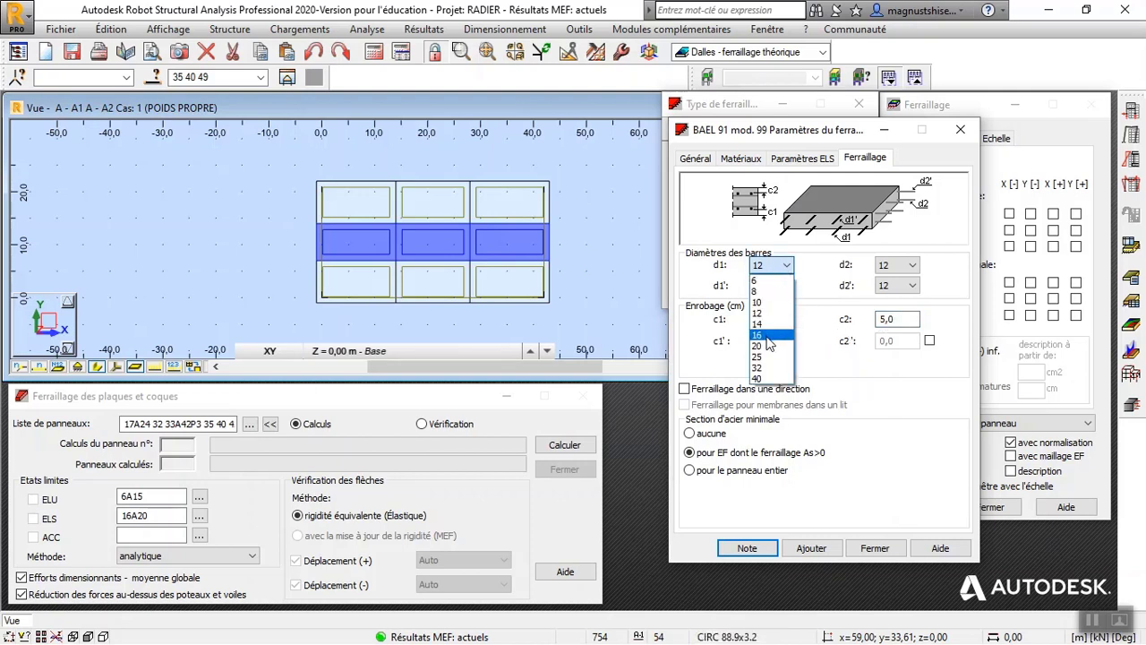
pyautogui.click(768, 335)
pyautogui.click(779, 286)
pyautogui.click(761, 366)
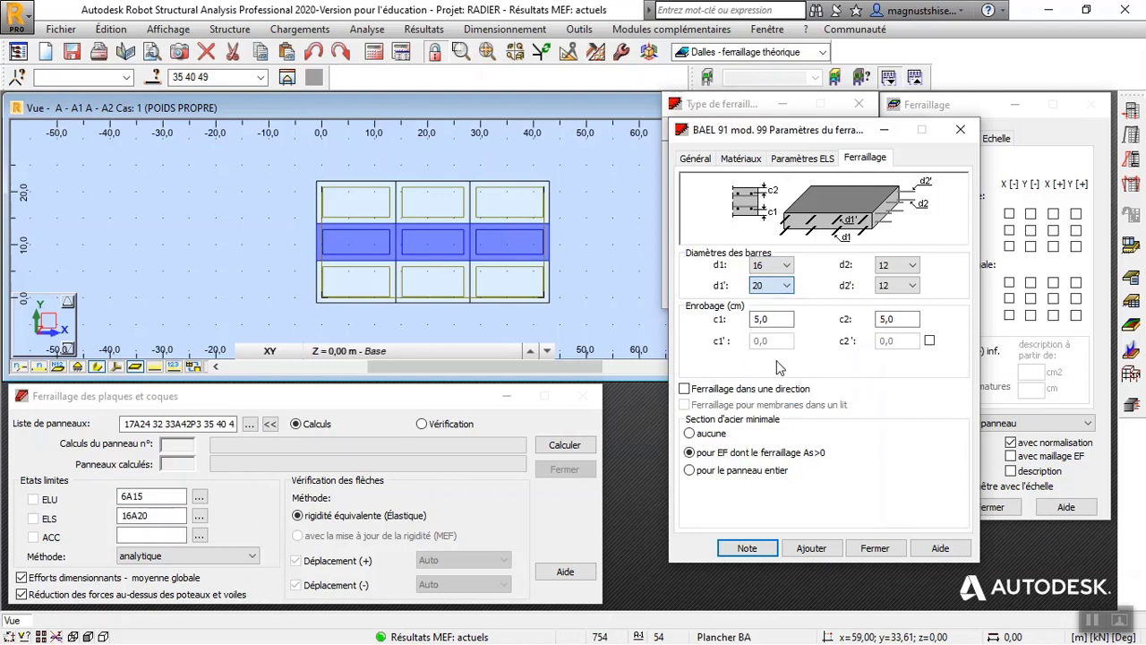
pyautogui.click(902, 267)
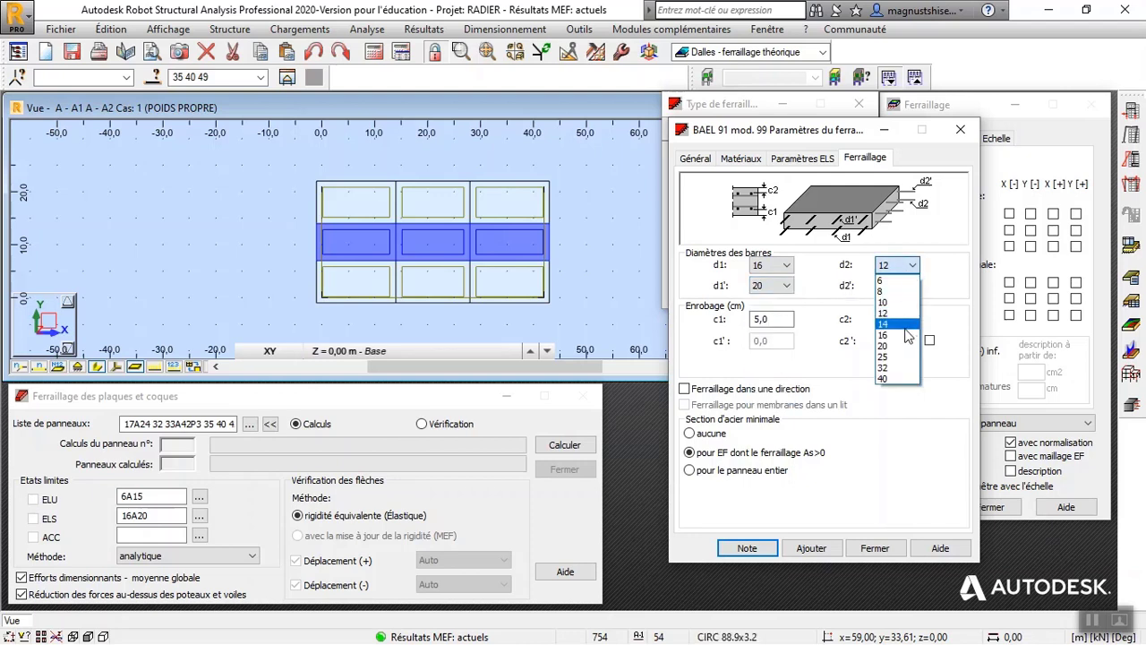
pyautogui.click(906, 345)
pyautogui.click(912, 265)
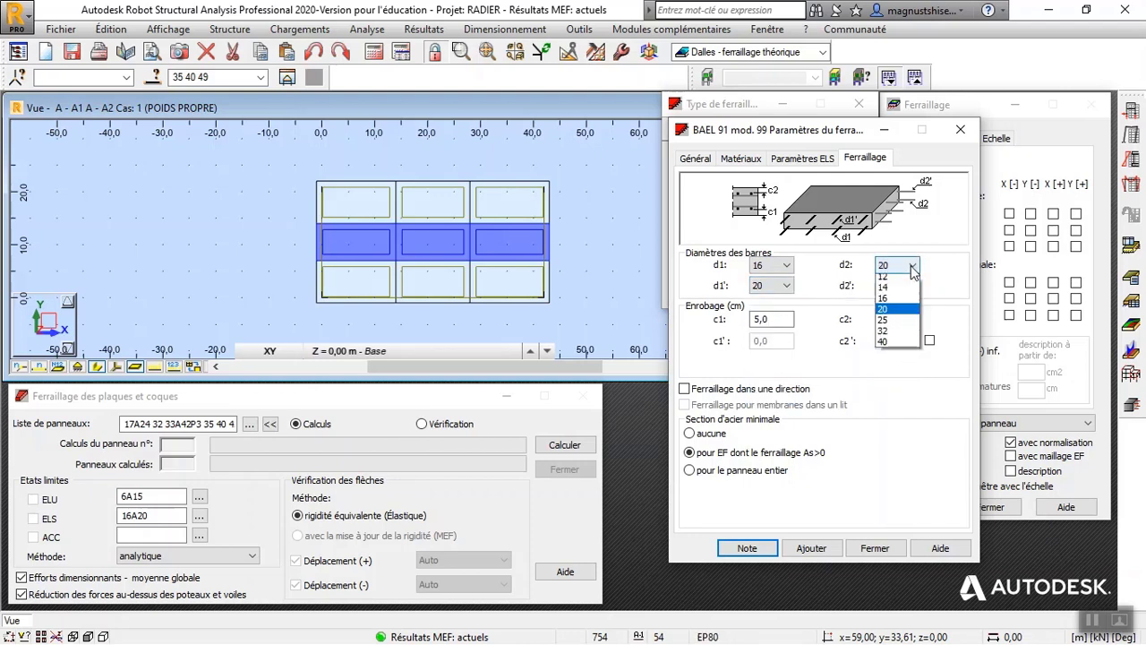
pyautogui.click(899, 338)
pyautogui.click(907, 285)
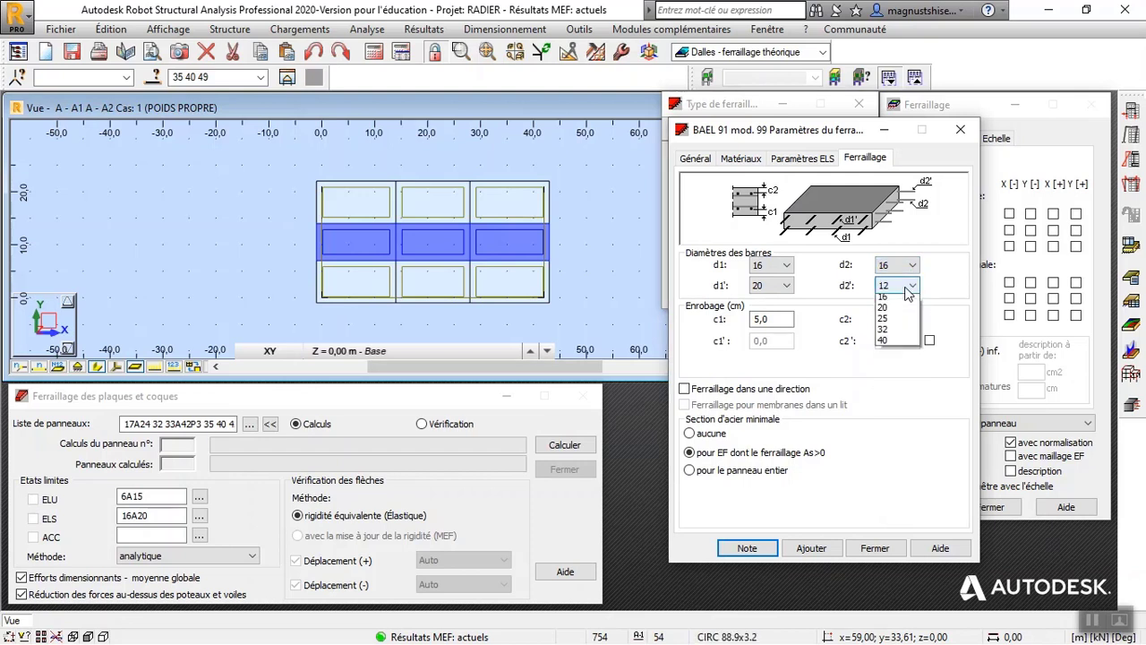
pyautogui.click(896, 356)
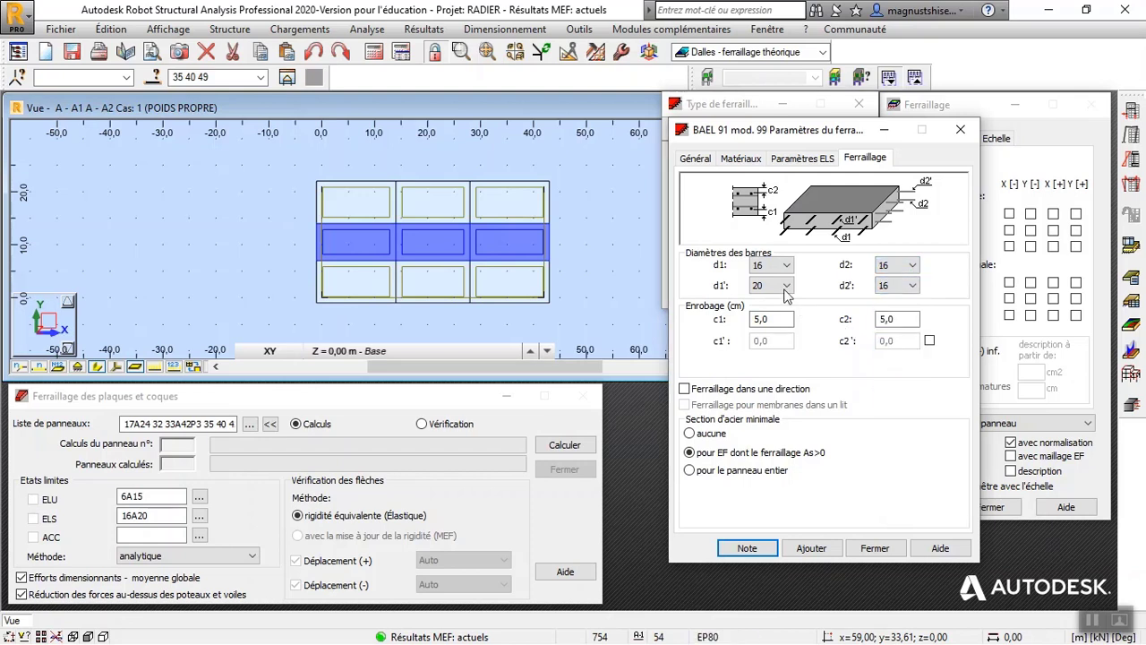
pyautogui.click(785, 285)
pyautogui.click(770, 354)
# Step: Name the reinforcement type RADIER BA, add it to the list of types and close its parameters
pyautogui.click(697, 159)
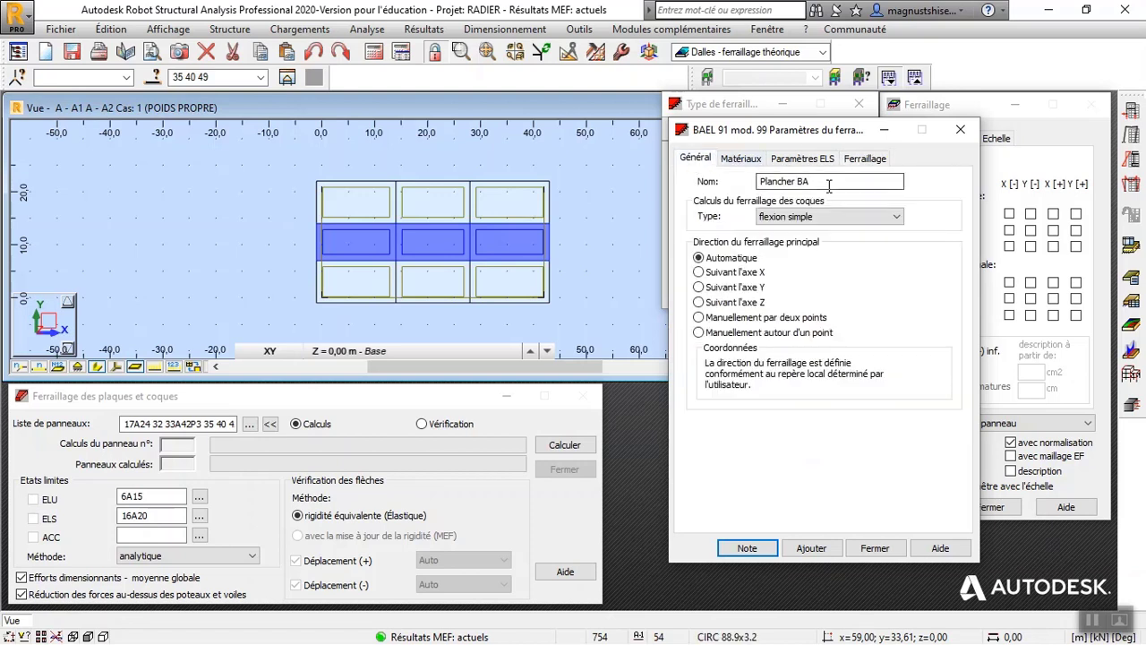
pyautogui.moveTo(829, 186); pyautogui.dragTo(723, 186)
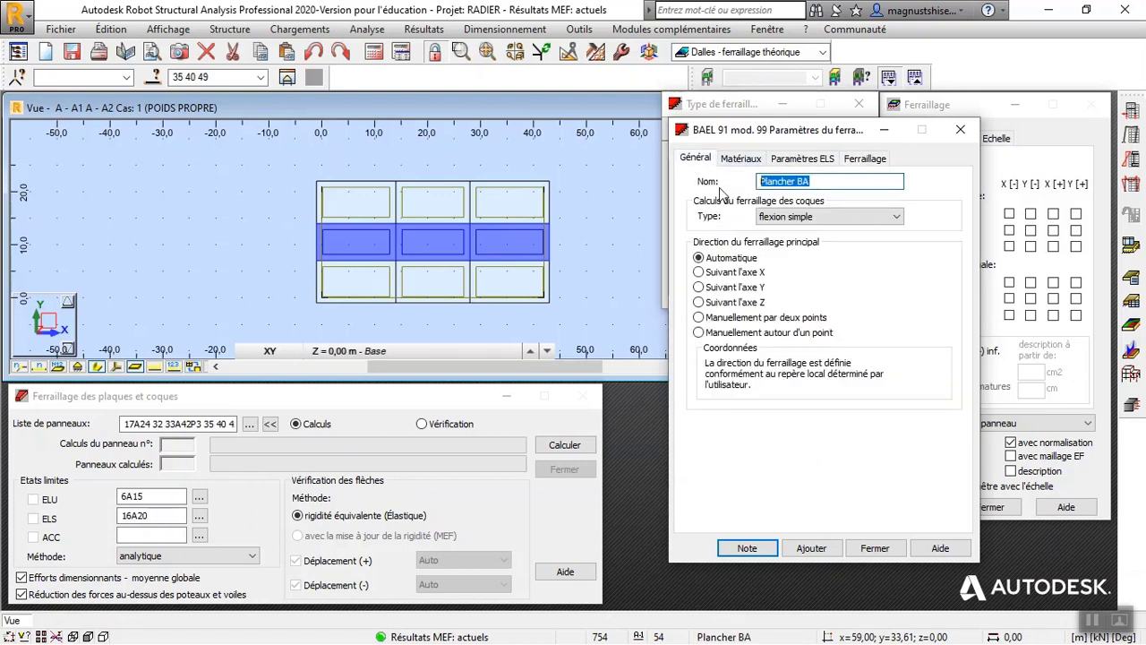
pyautogui.write('r')
pyautogui.press('BackSpace')
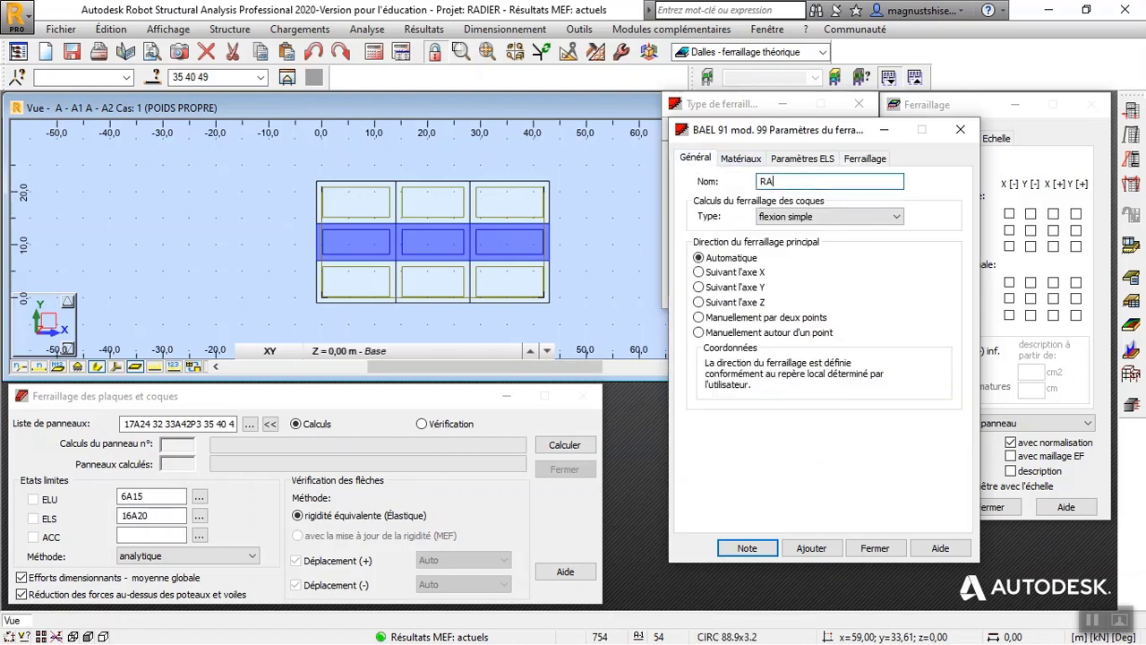
pyautogui.write('RADIER BA')
pyautogui.click(811, 548)
pyautogui.click(865, 548)
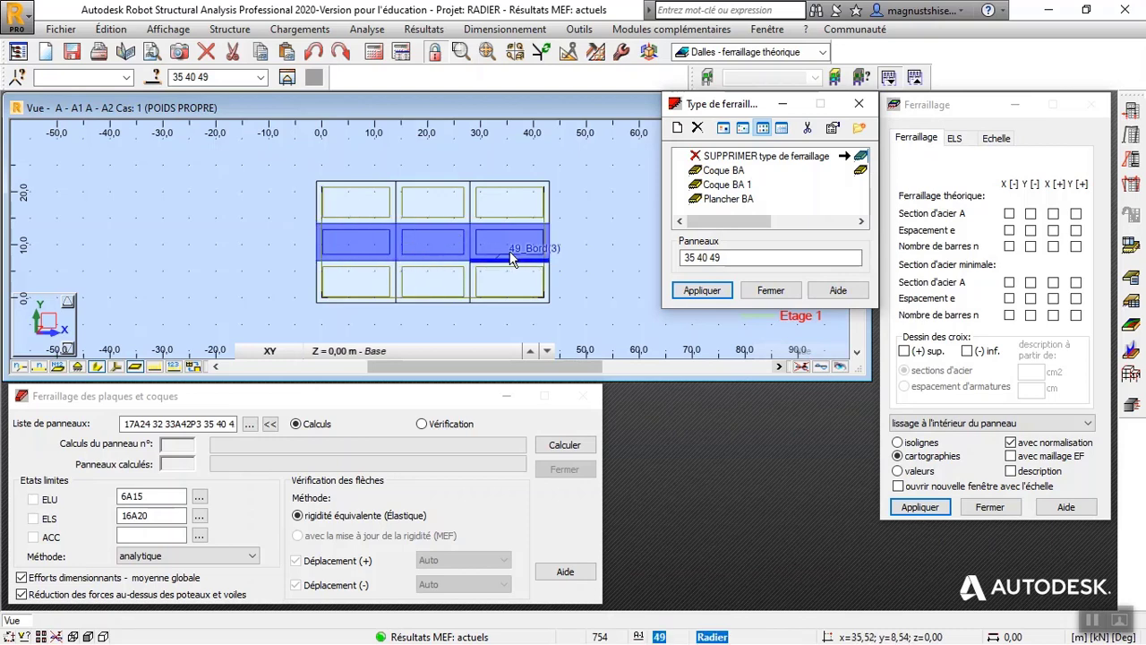
pyautogui.click(154, 80)
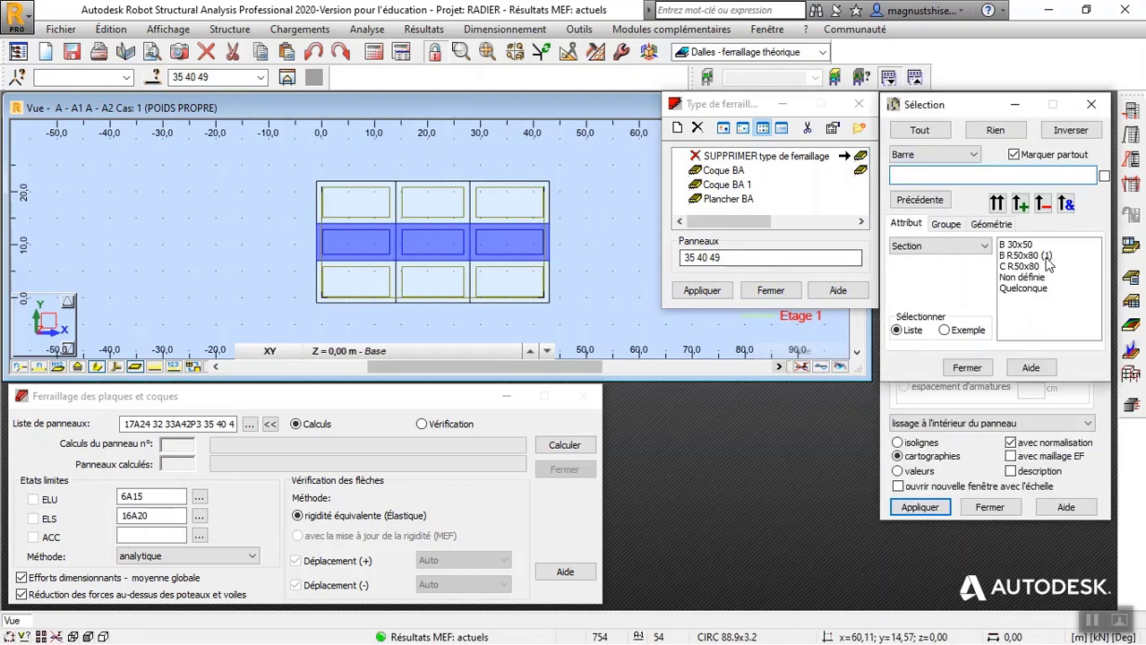
pyautogui.click(936, 154)
pyautogui.click(938, 214)
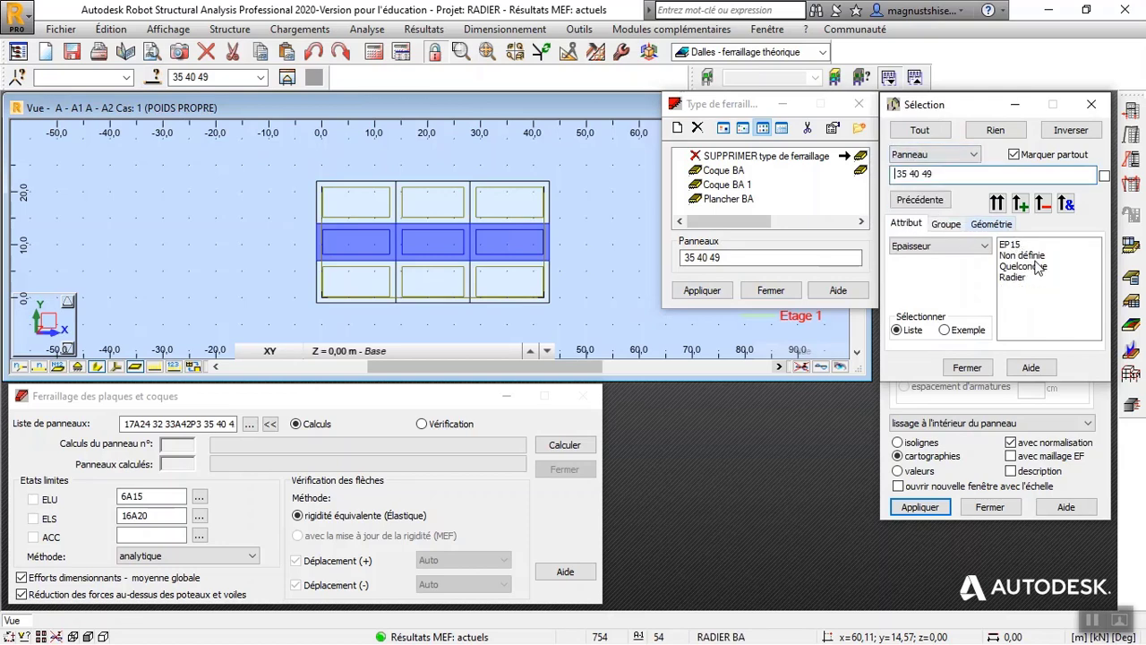
pyautogui.click(1028, 279)
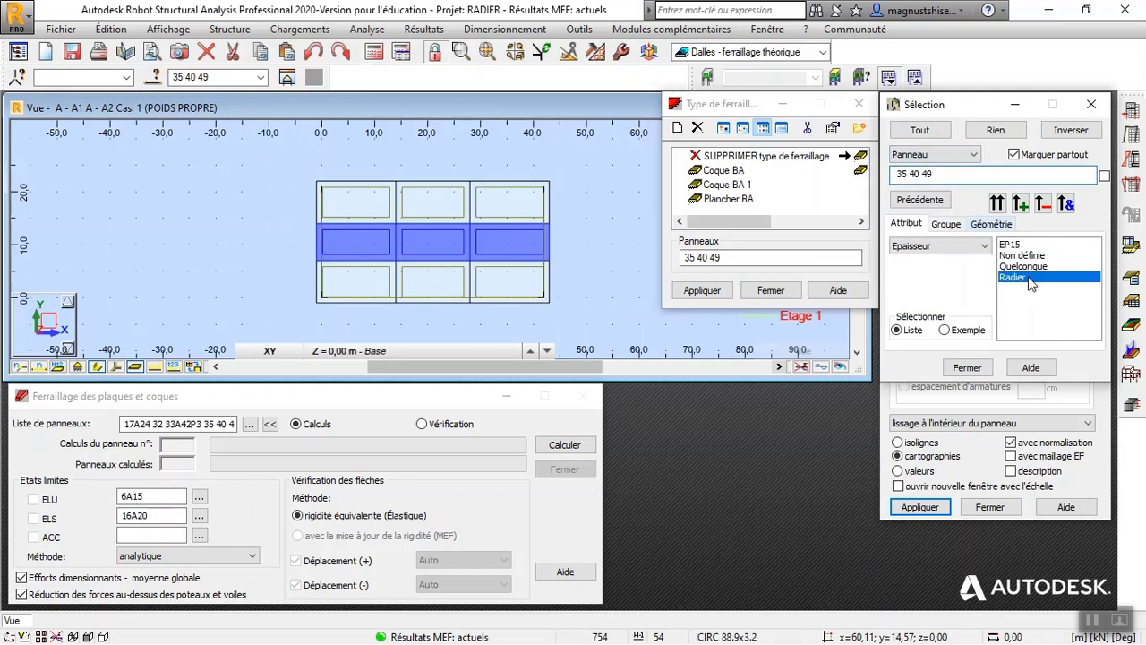
pyautogui.click(997, 204)
pyautogui.click(1083, 105)
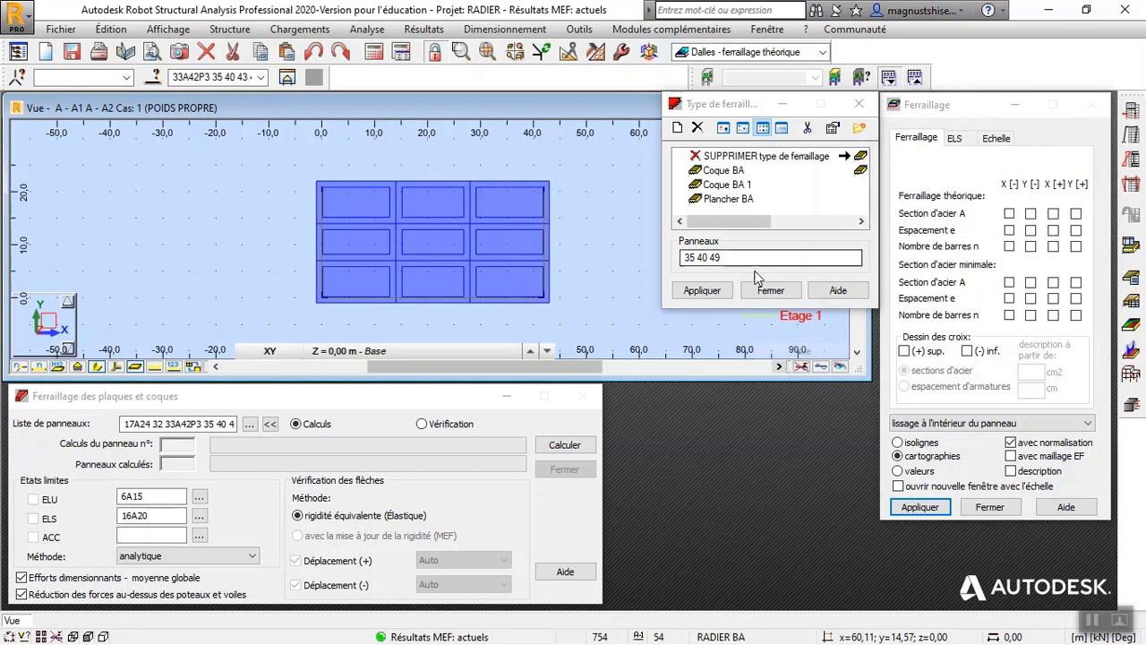
pyautogui.click(715, 292)
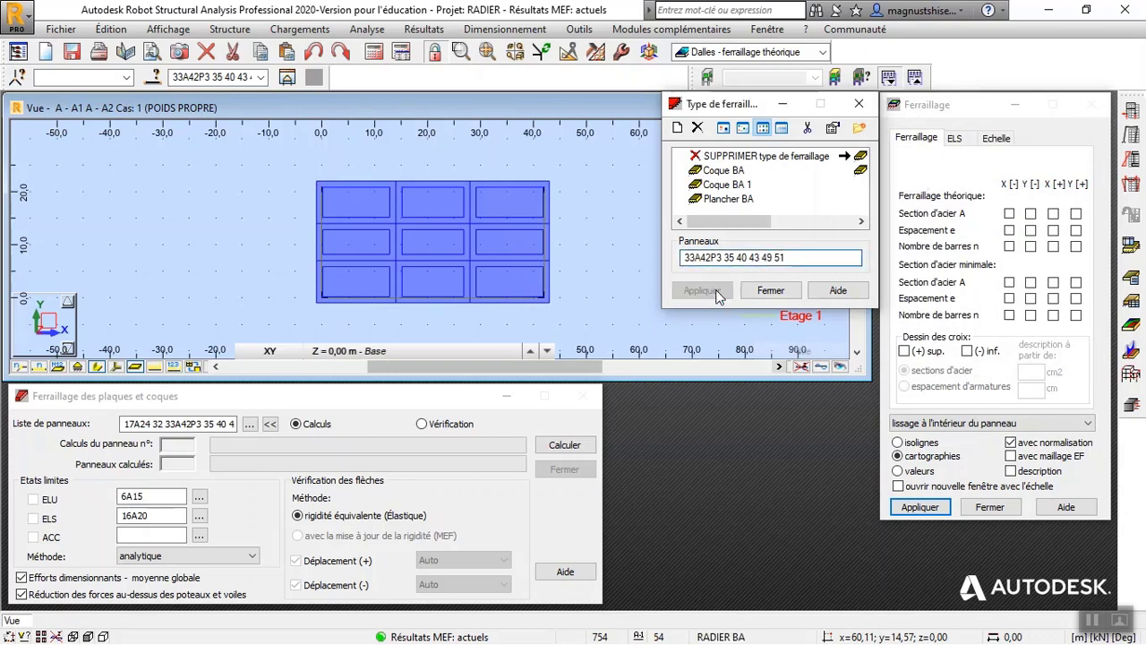
pyautogui.click(777, 294)
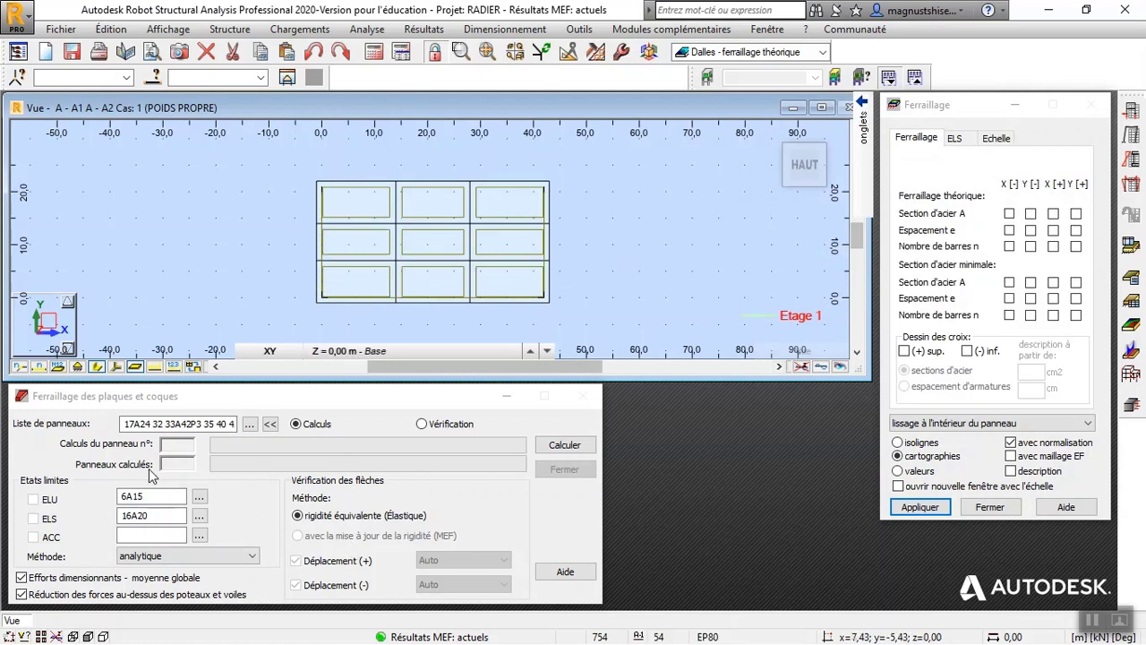
pyautogui.click(204, 557)
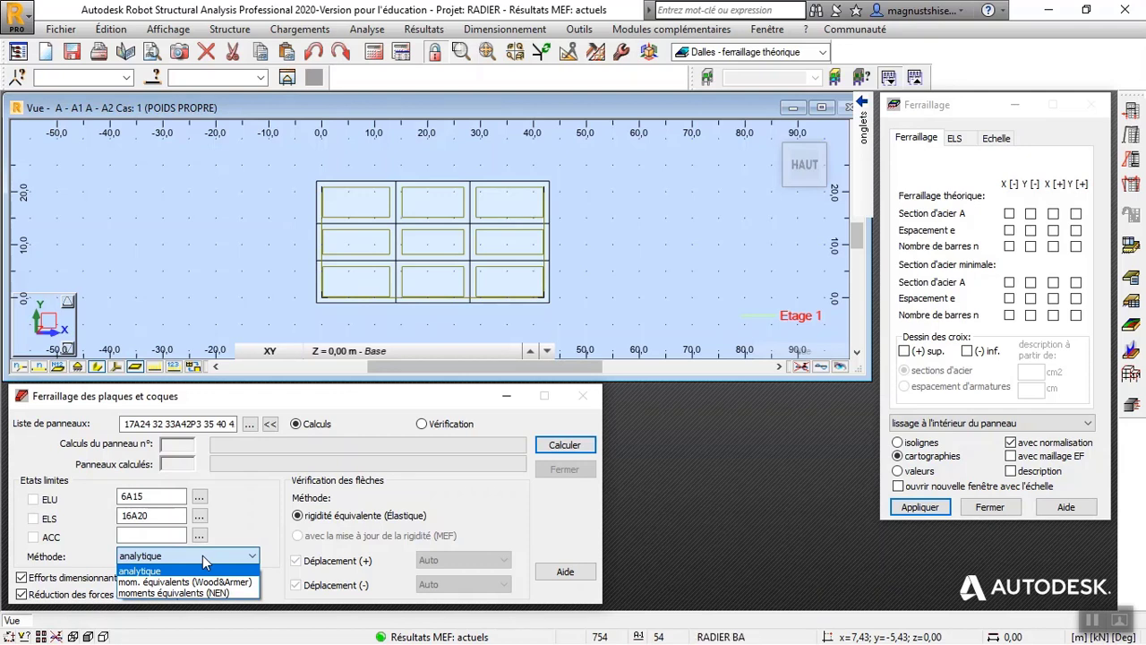
pyautogui.click(204, 560)
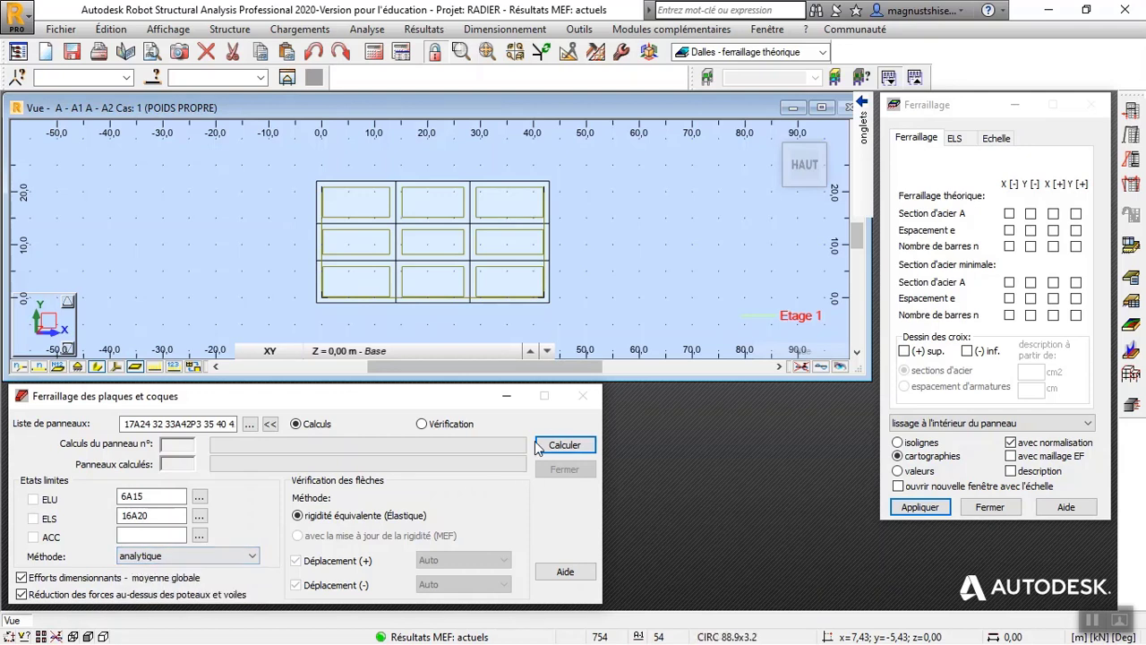
pyautogui.click(564, 445)
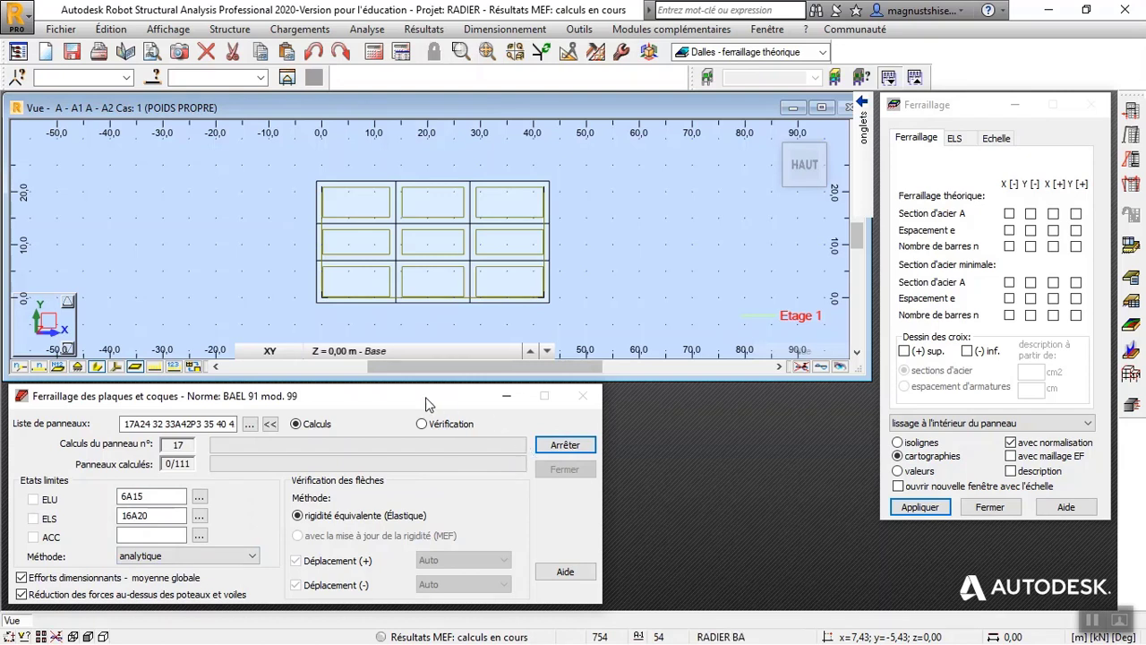
pyautogui.click(568, 448)
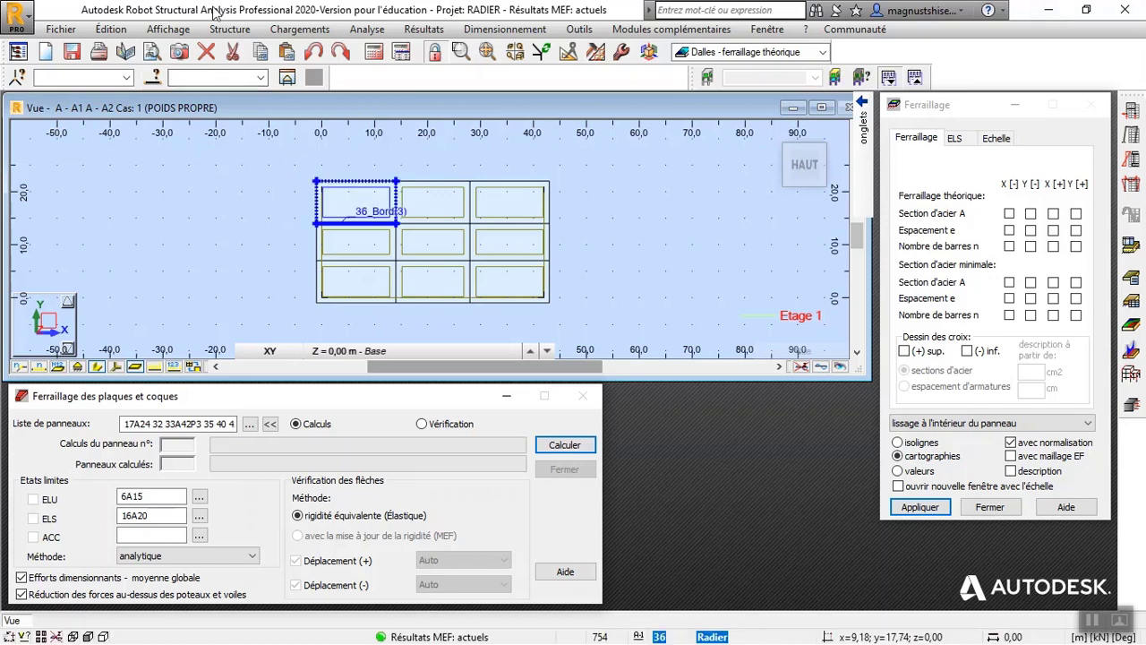
# Step: Select every panel whose thickness is Radier
pyautogui.click(154, 78)
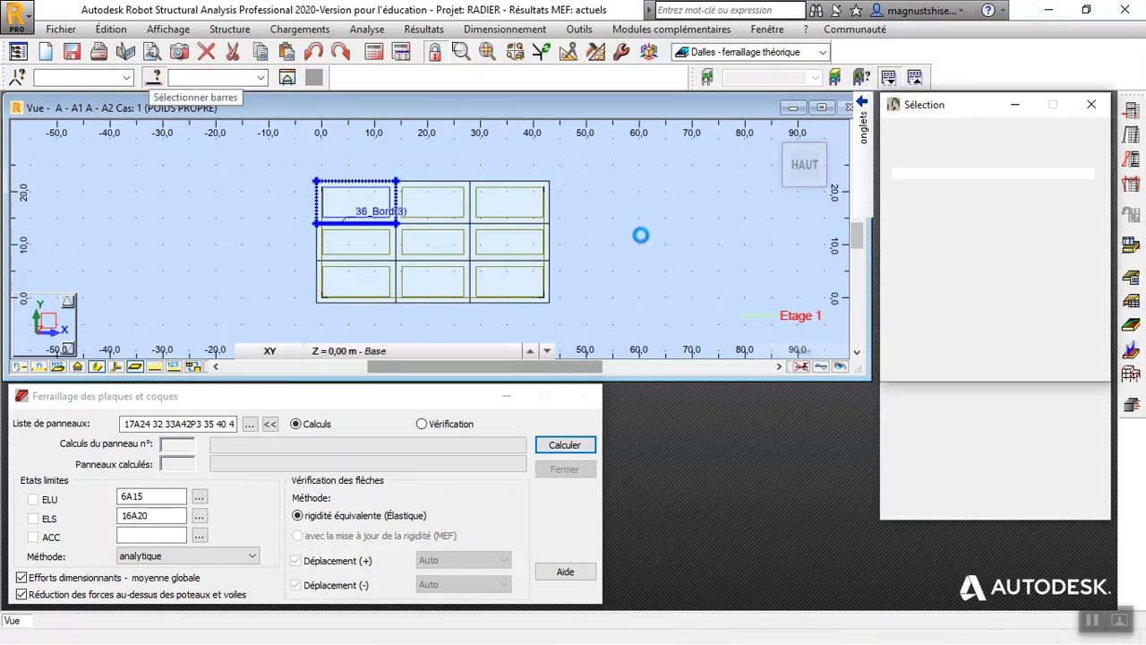
pyautogui.click(951, 156)
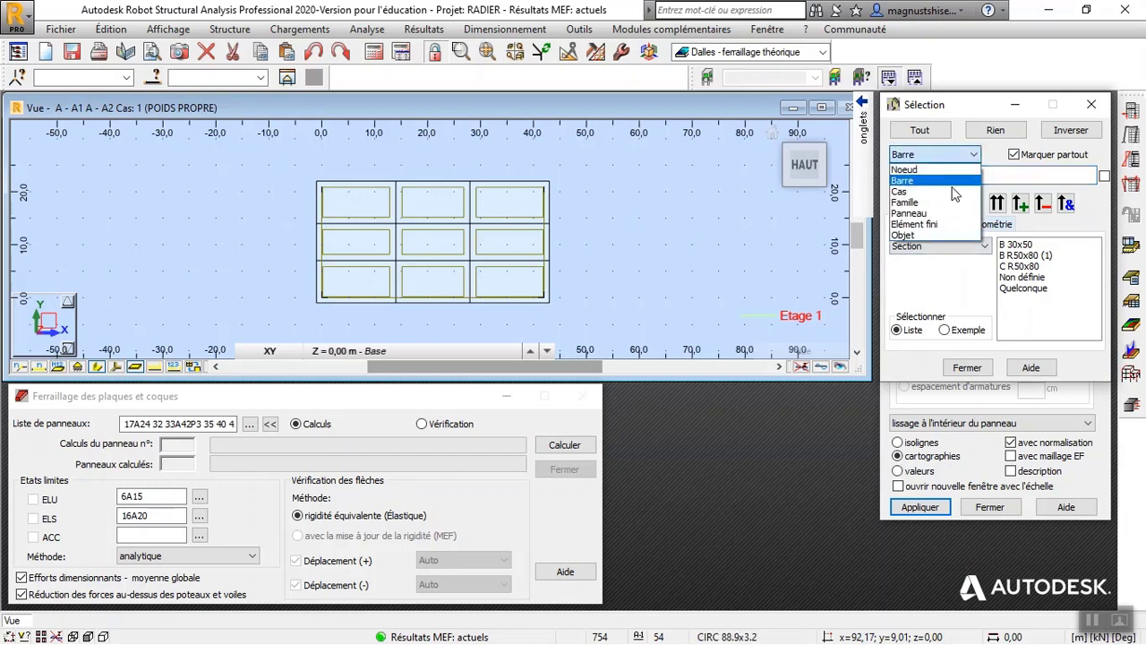
pyautogui.click(940, 211)
pyautogui.click(1013, 277)
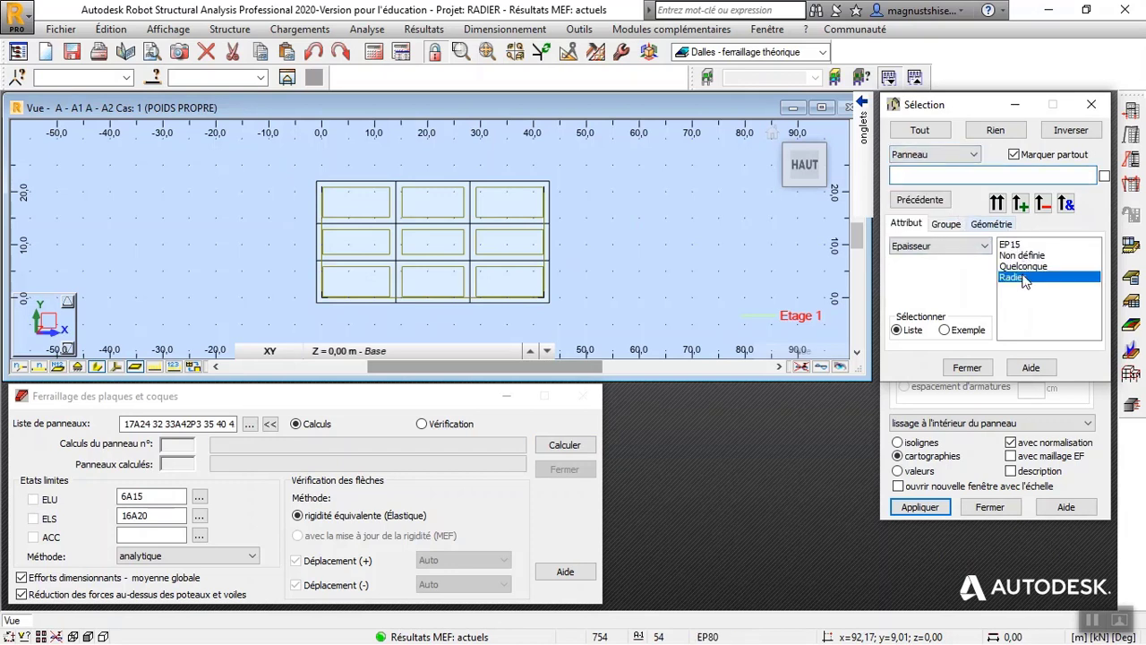
pyautogui.click(996, 204)
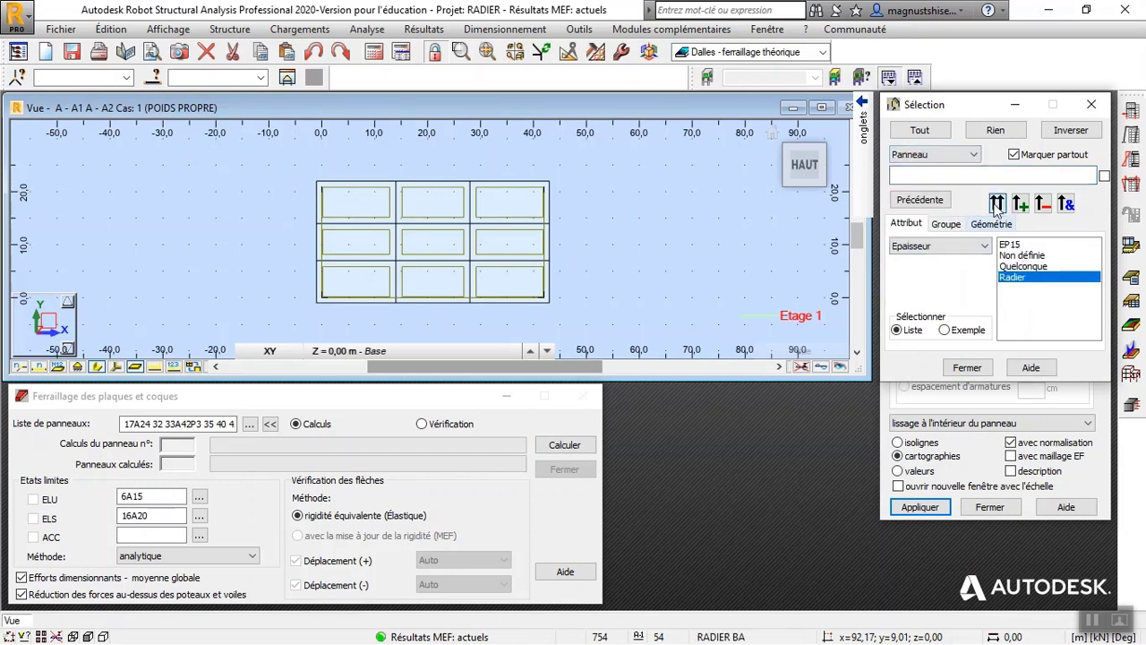
pyautogui.click(1091, 103)
pyautogui.click(202, 79)
pyautogui.hotkey('ctrl', 'c')
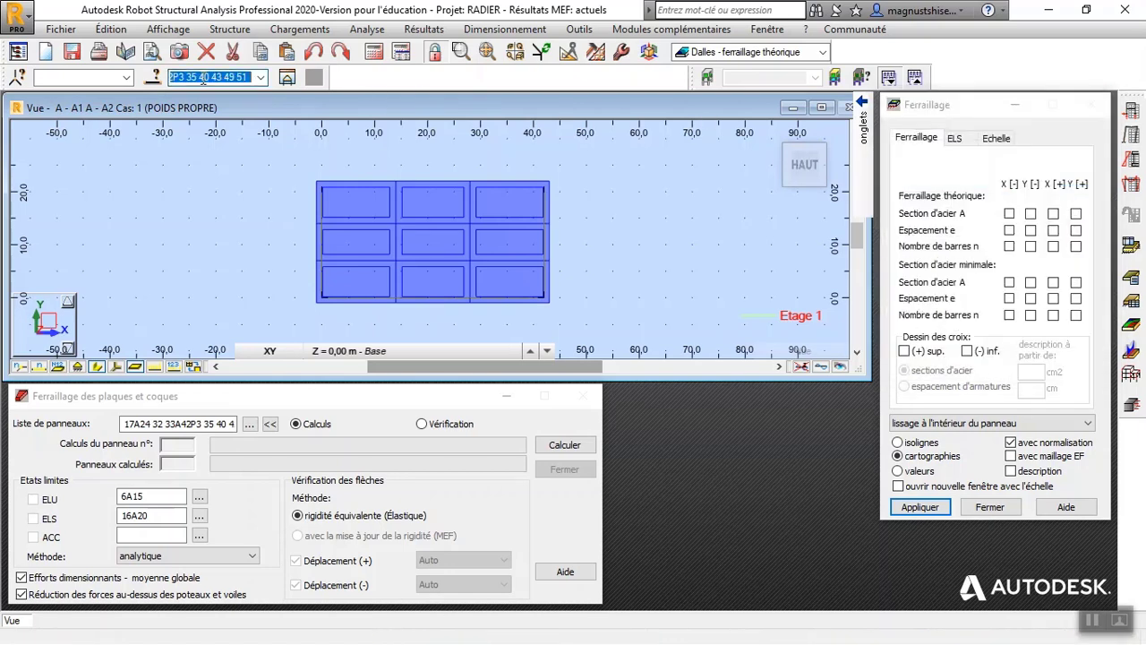
pyautogui.rightClick(202, 79)
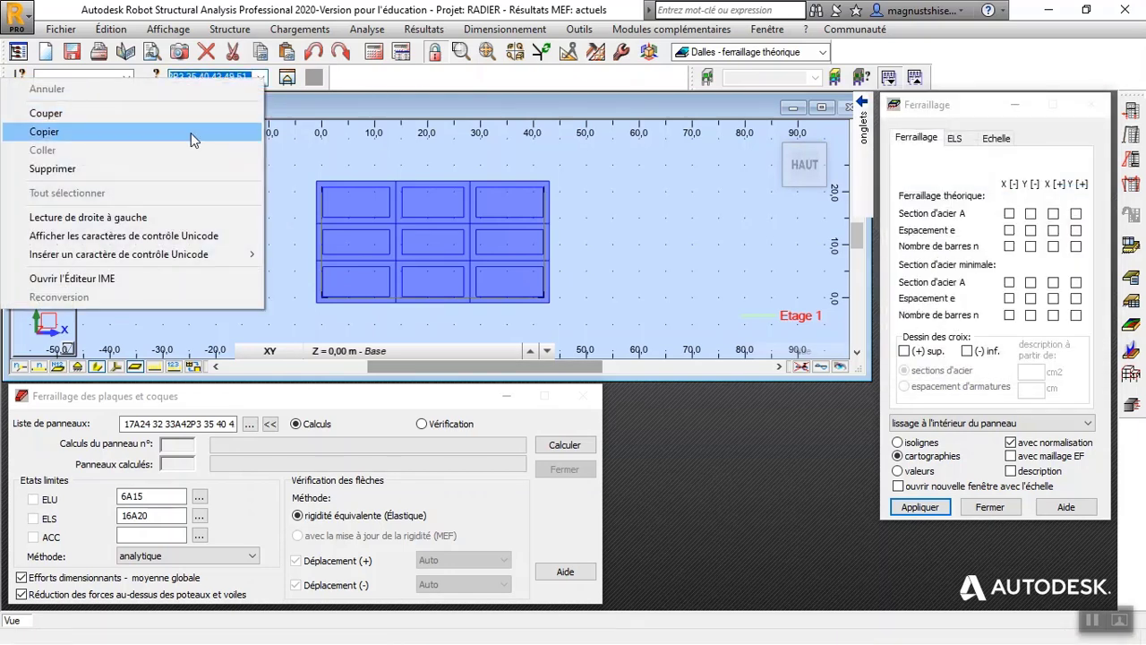
pyautogui.click(191, 132)
pyautogui.moveTo(122, 423); pyautogui.dragTo(600, 429)
pyautogui.rightClick(202, 427)
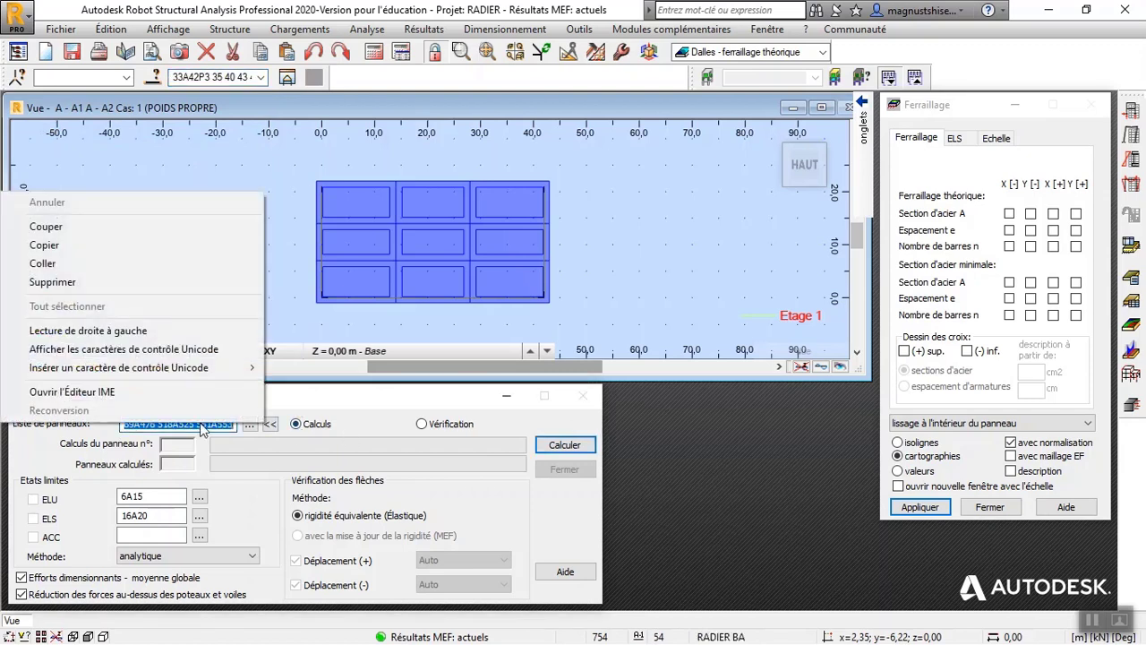
pyautogui.click(96, 270)
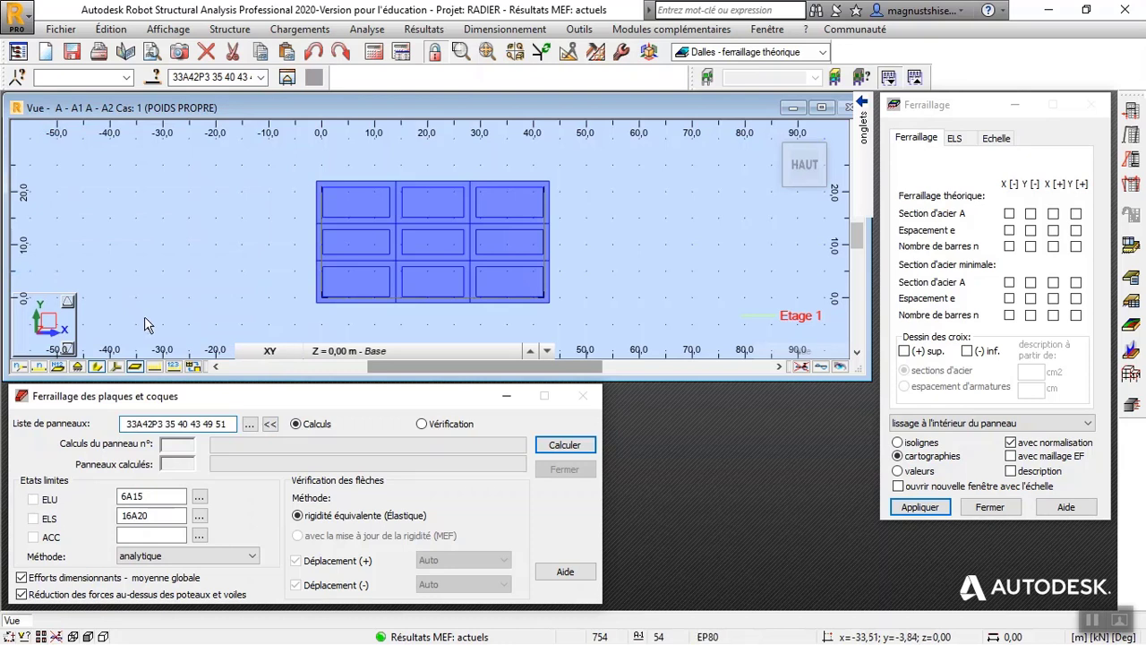
pyautogui.click(167, 496)
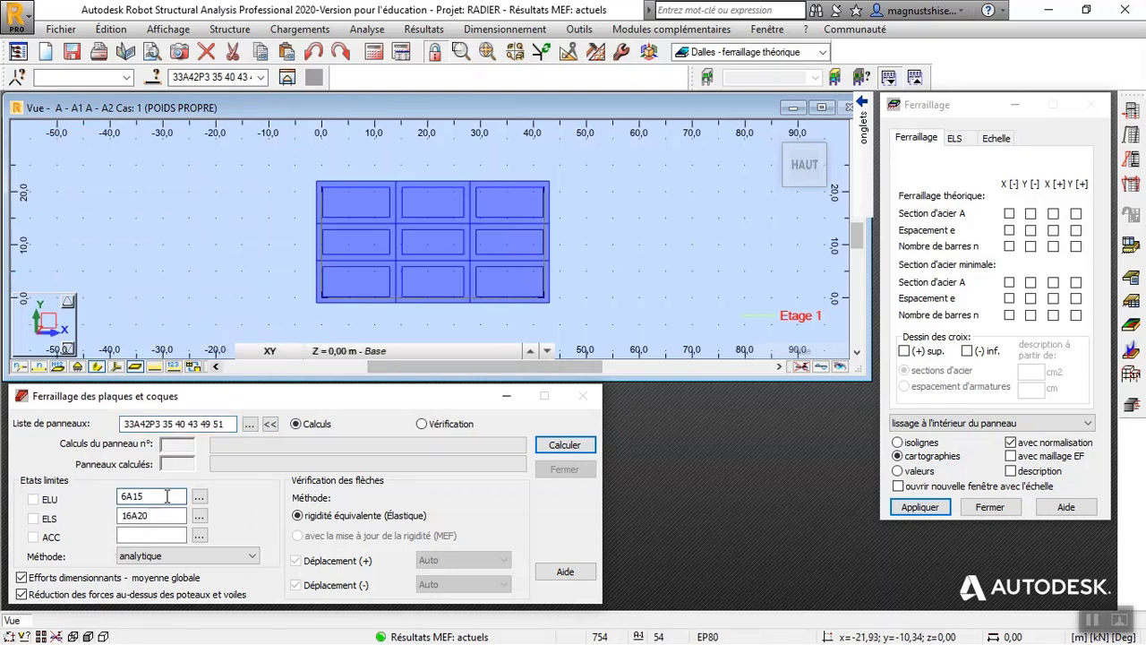
pyautogui.click(564, 445)
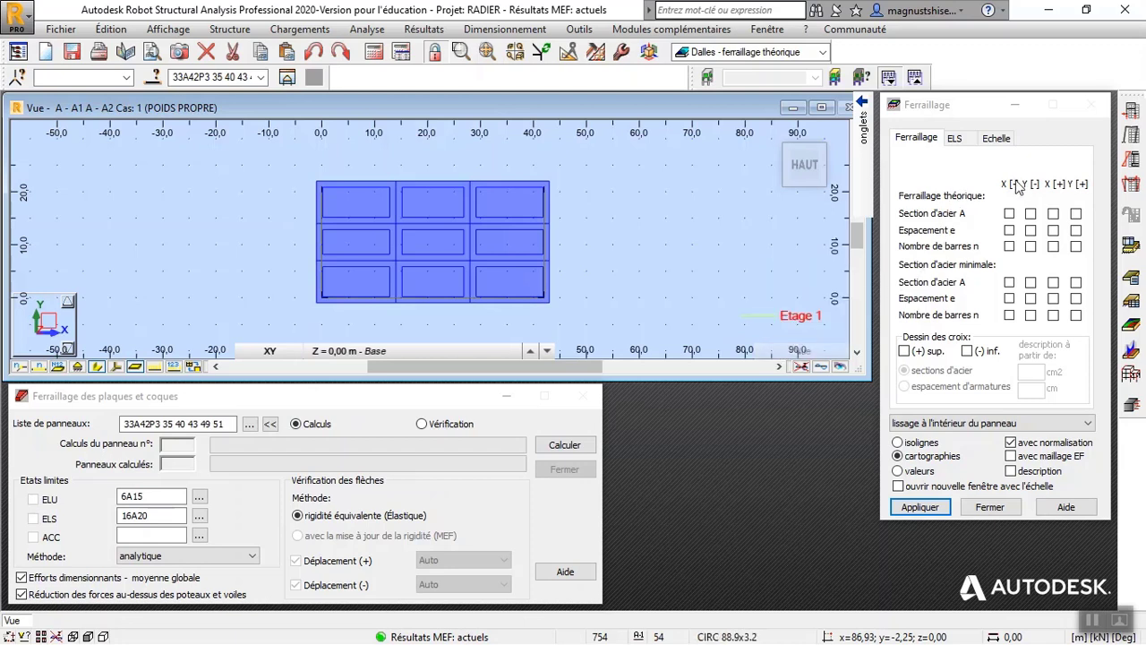
# Step: Display the theoretical reinforcement maps for X [-], first the steel section A and then the number of bars n
pyautogui.click(1009, 214)
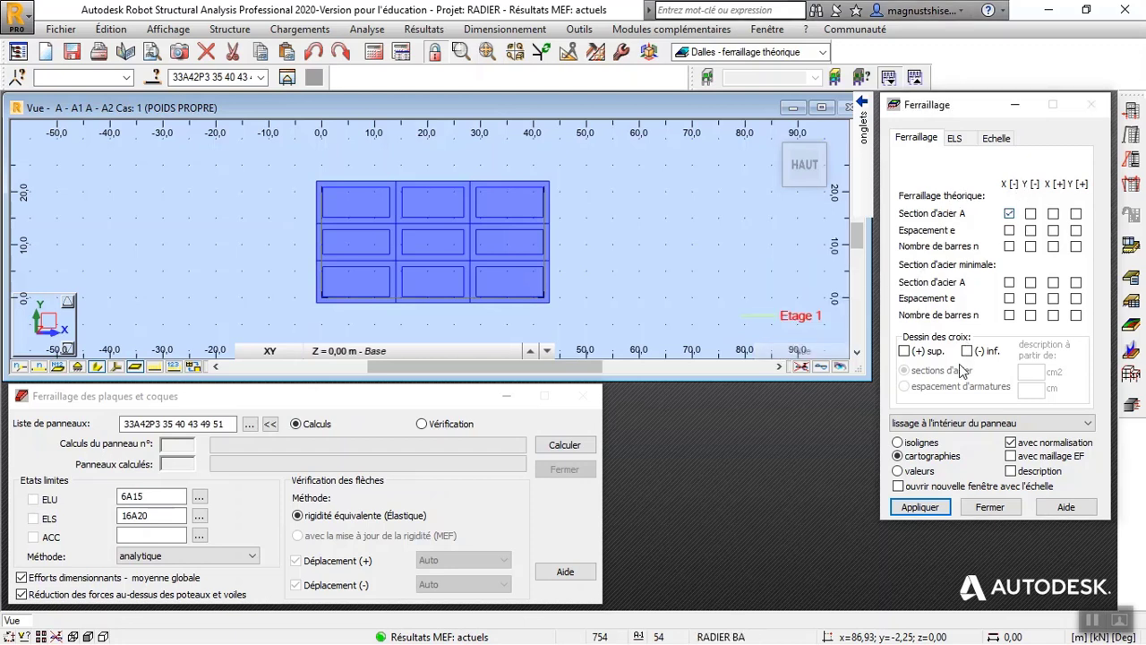
pyautogui.click(920, 507)
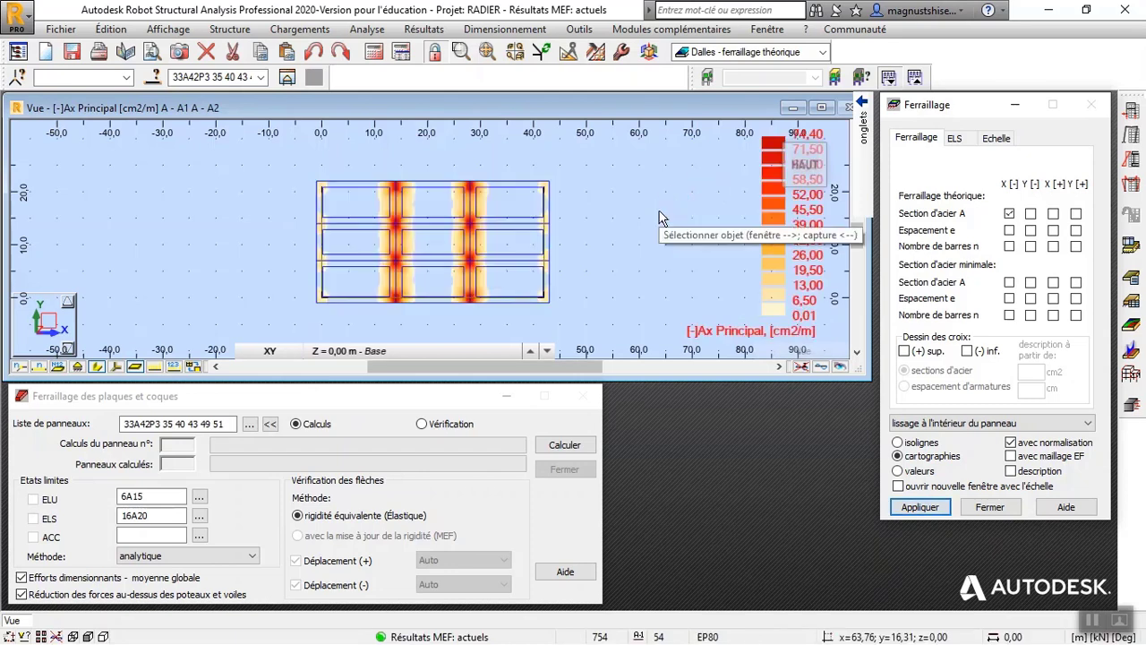
pyautogui.click(1009, 246)
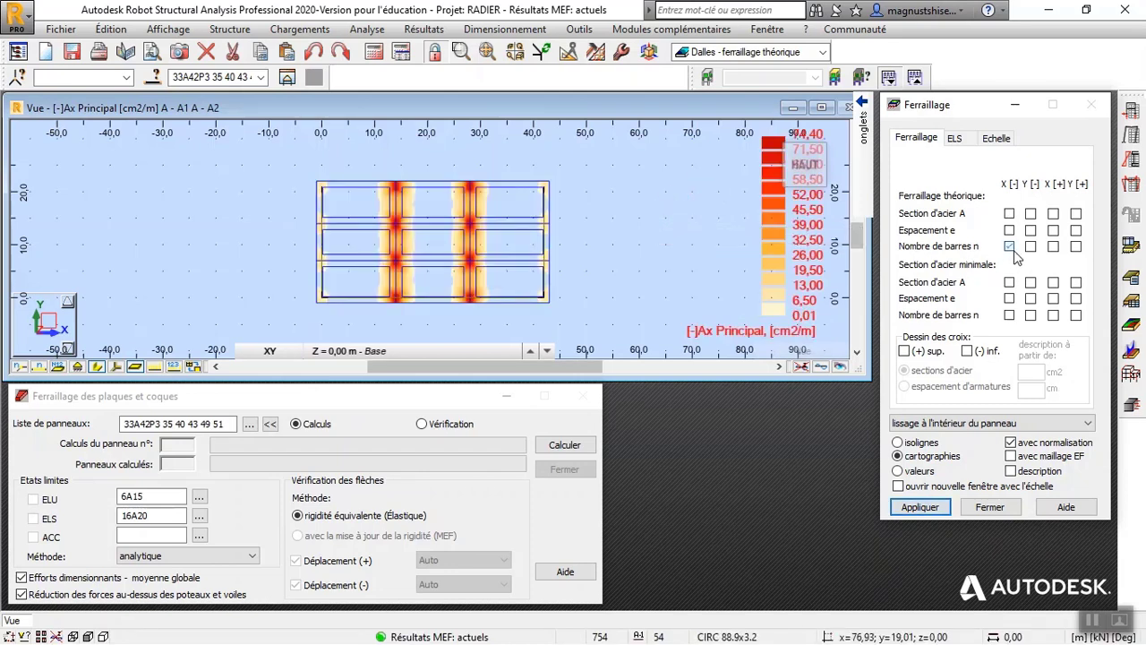
pyautogui.click(927, 509)
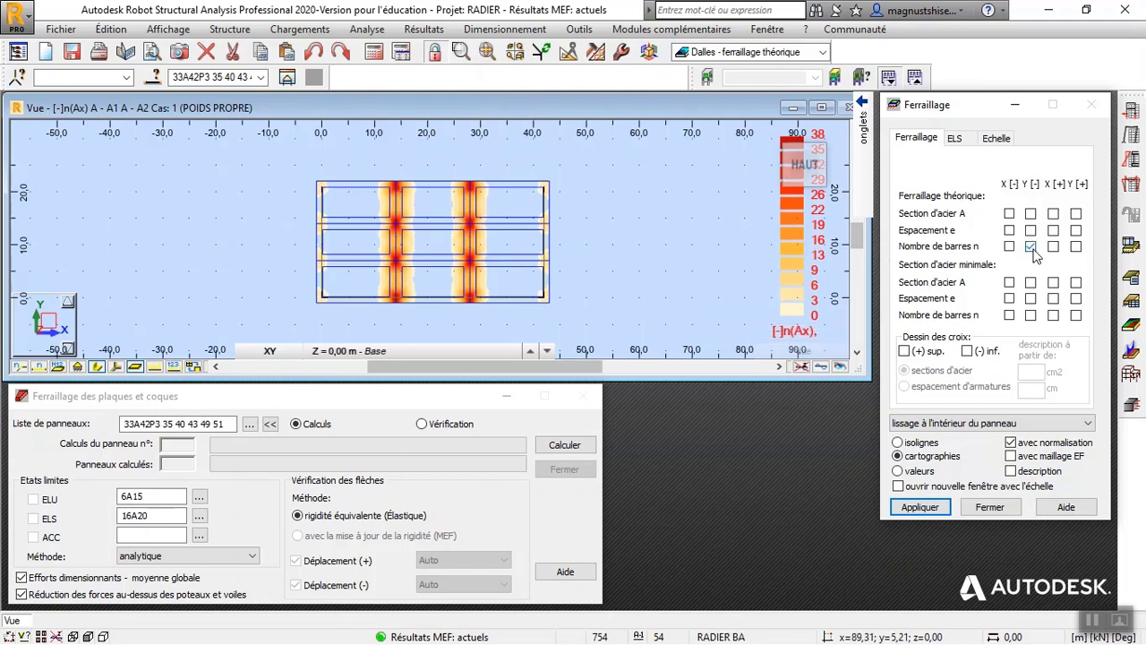
# Step: Display the maps of the theoretical number of bars n for Y [-], X [+] and Y [+] in turn
pyautogui.click(911, 508)
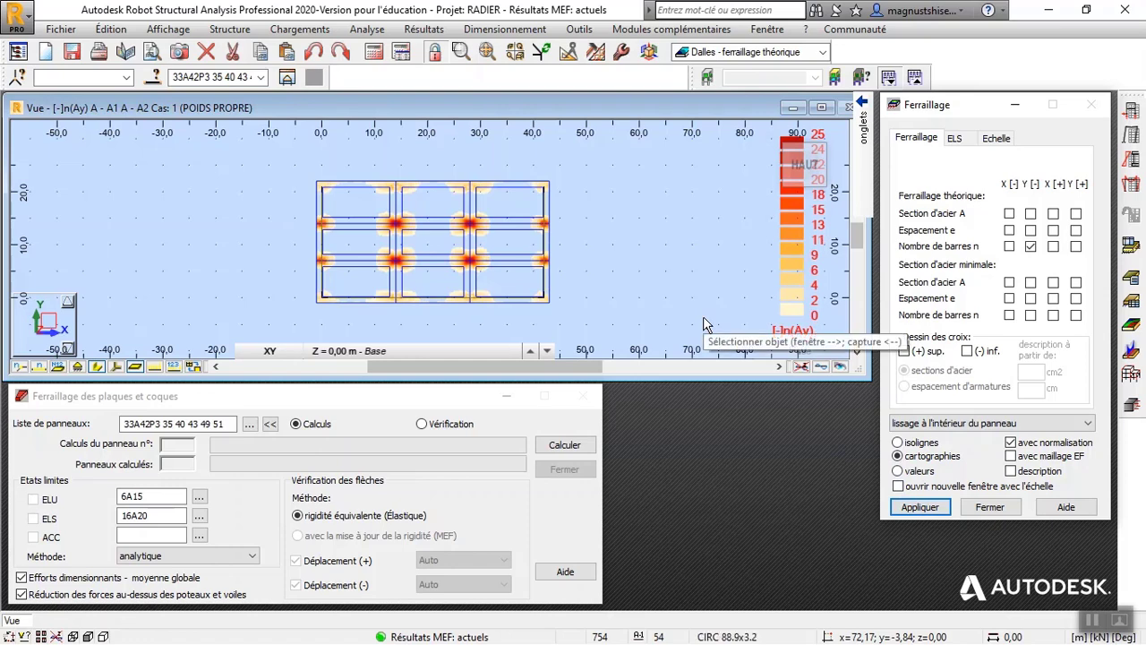
pyautogui.click(1054, 246)
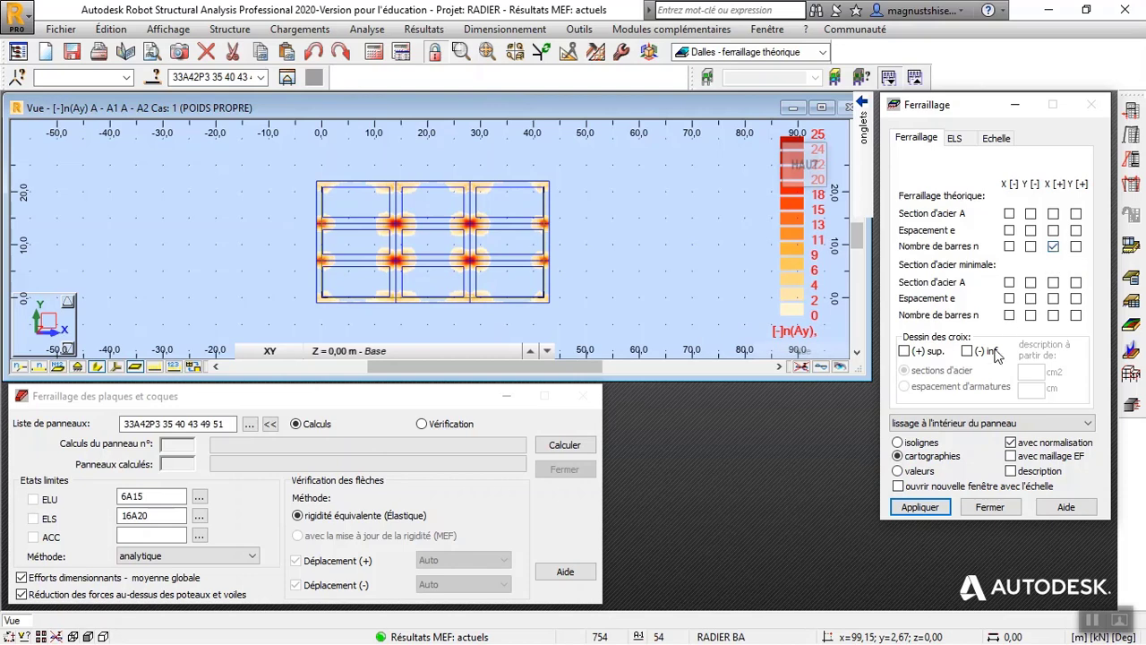
pyautogui.click(907, 509)
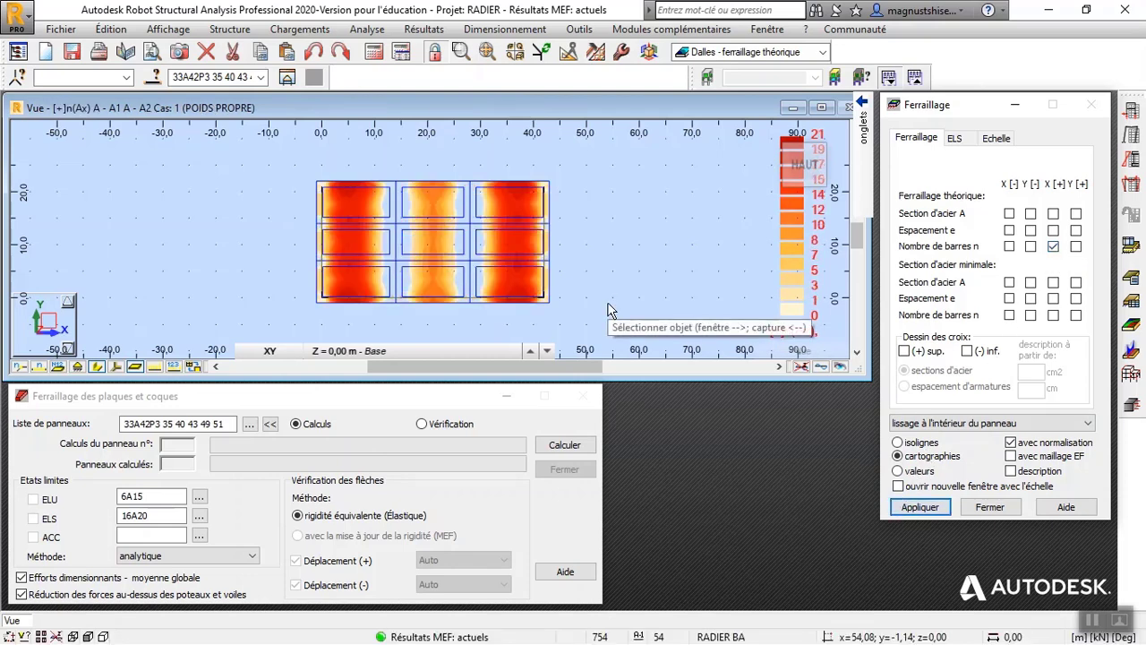
pyautogui.click(1054, 247)
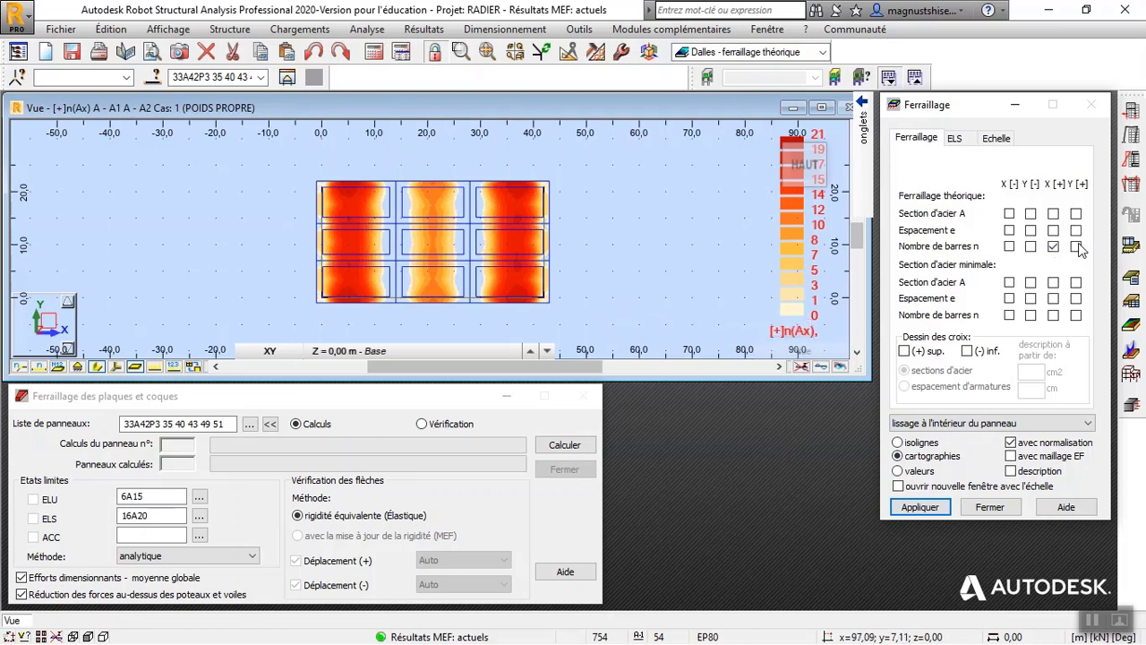
pyautogui.click(920, 507)
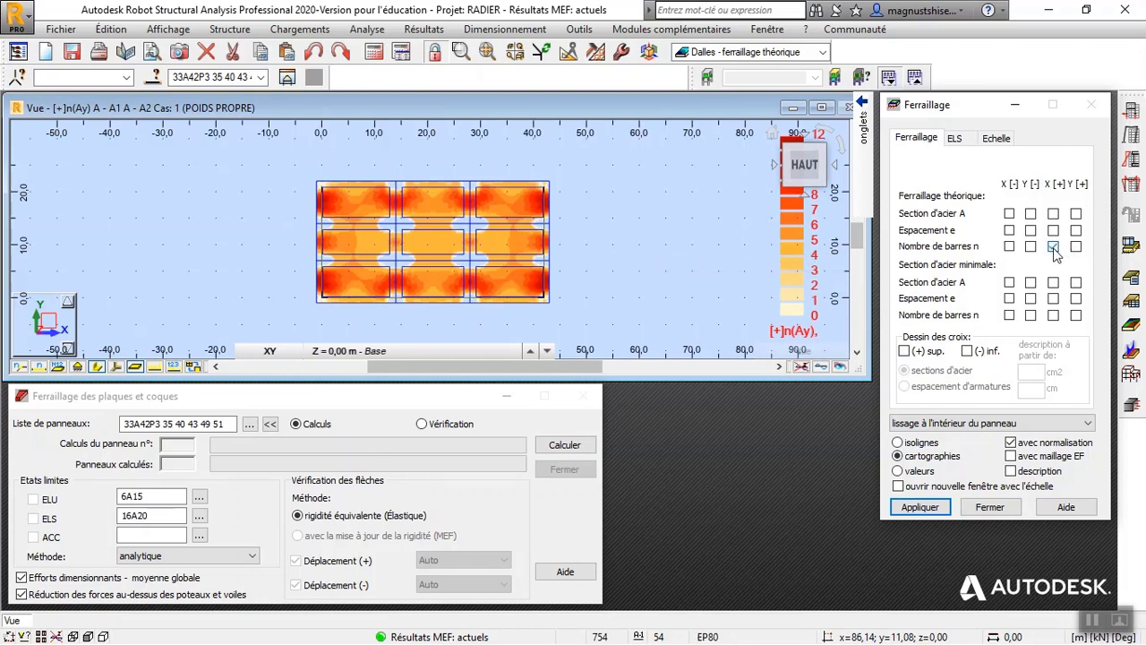
# Step: Review the bar-number maps again for X [+], Y [-] and X [-], finishing with the X [+] map
pyautogui.click(922, 507)
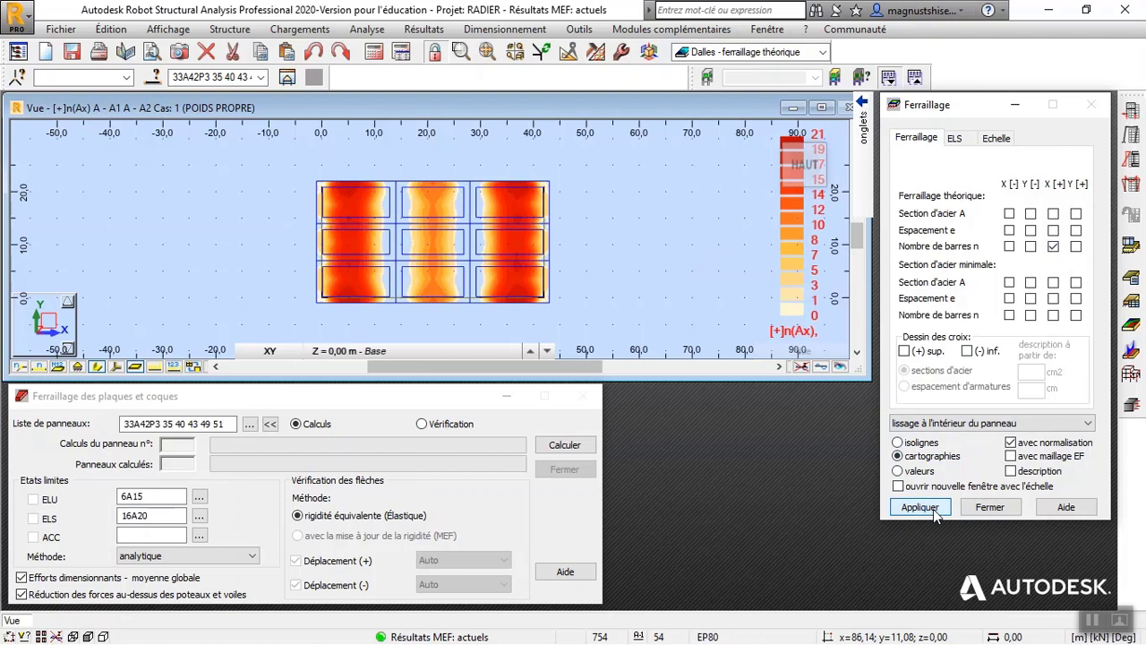
pyautogui.click(1031, 248)
pyautogui.click(921, 507)
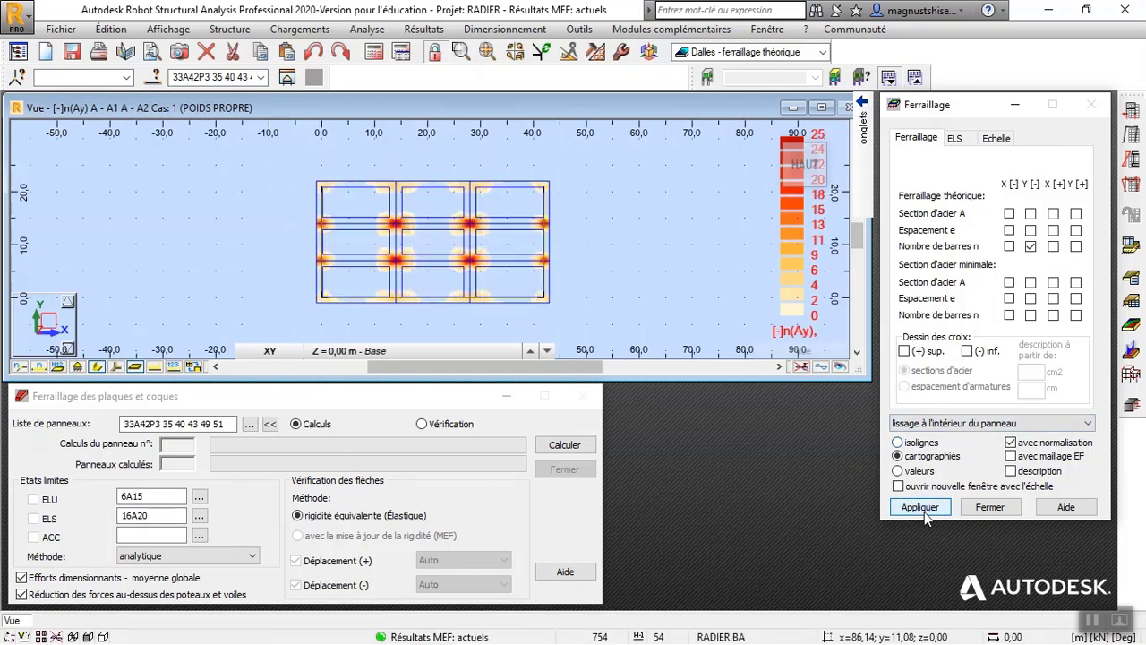
pyautogui.click(1009, 245)
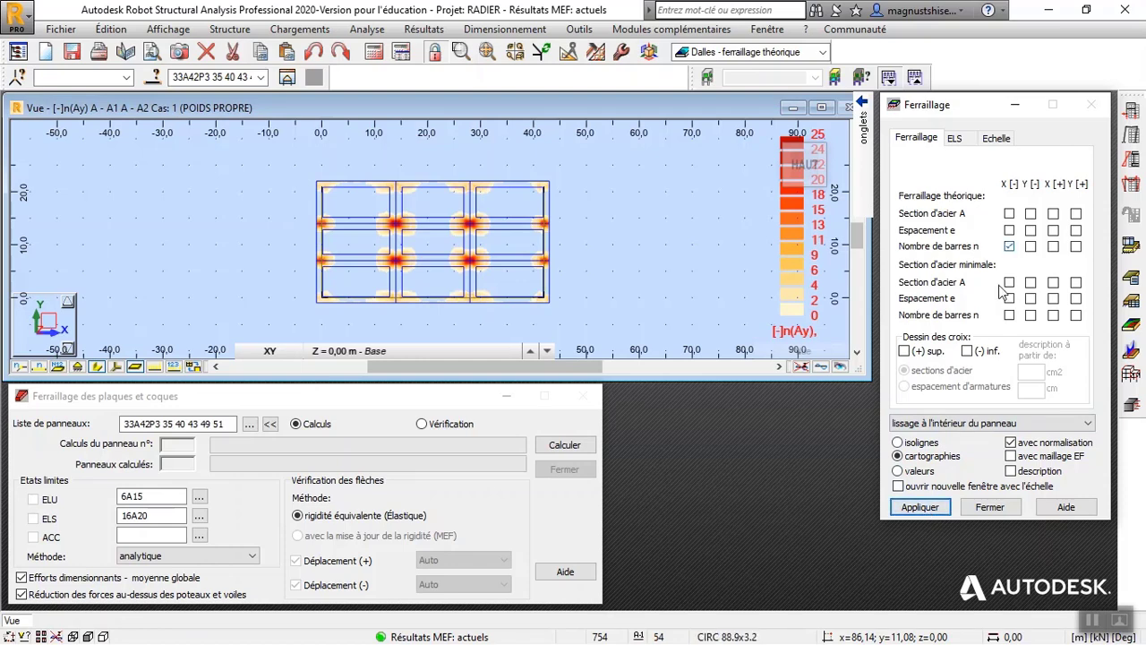
pyautogui.click(915, 507)
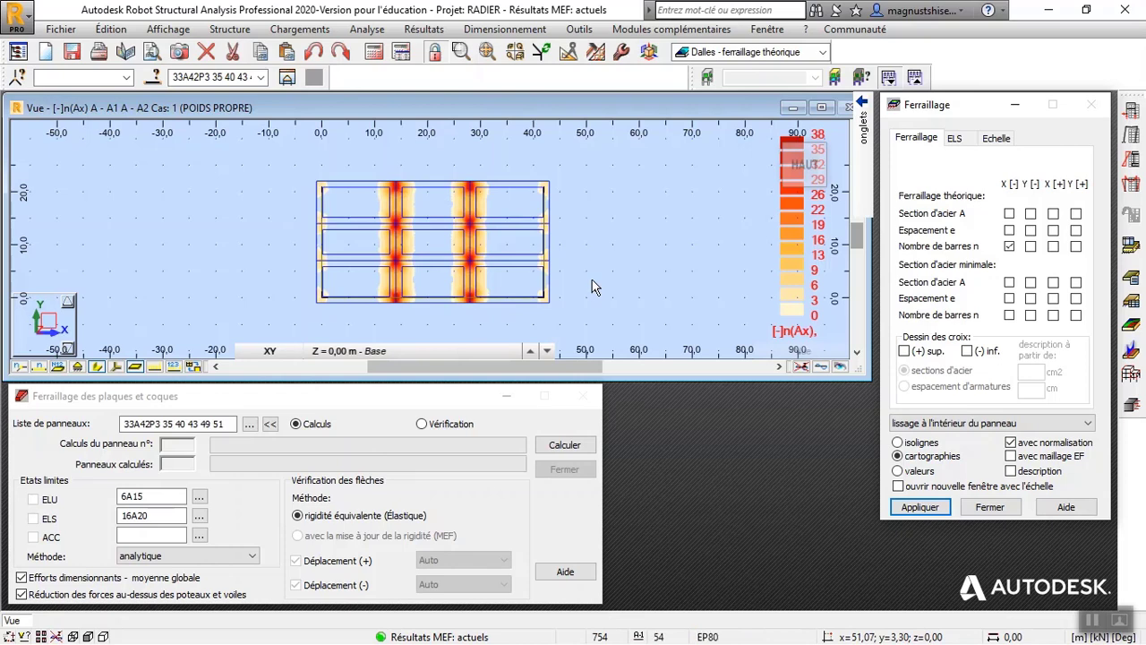
pyautogui.click(1054, 248)
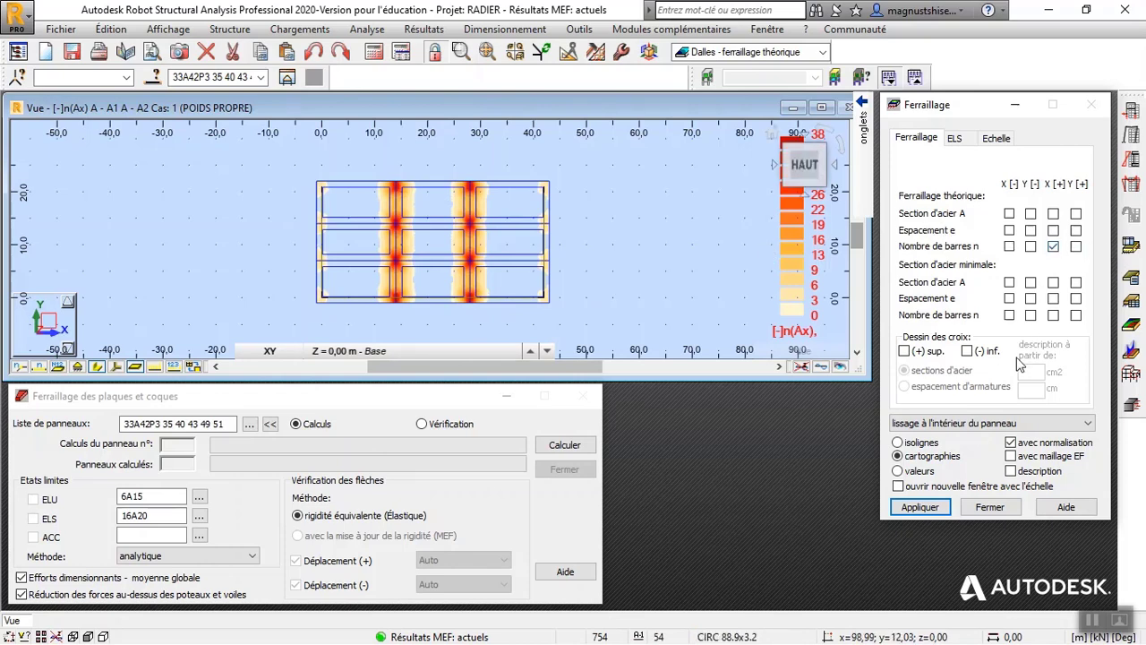
pyautogui.click(918, 507)
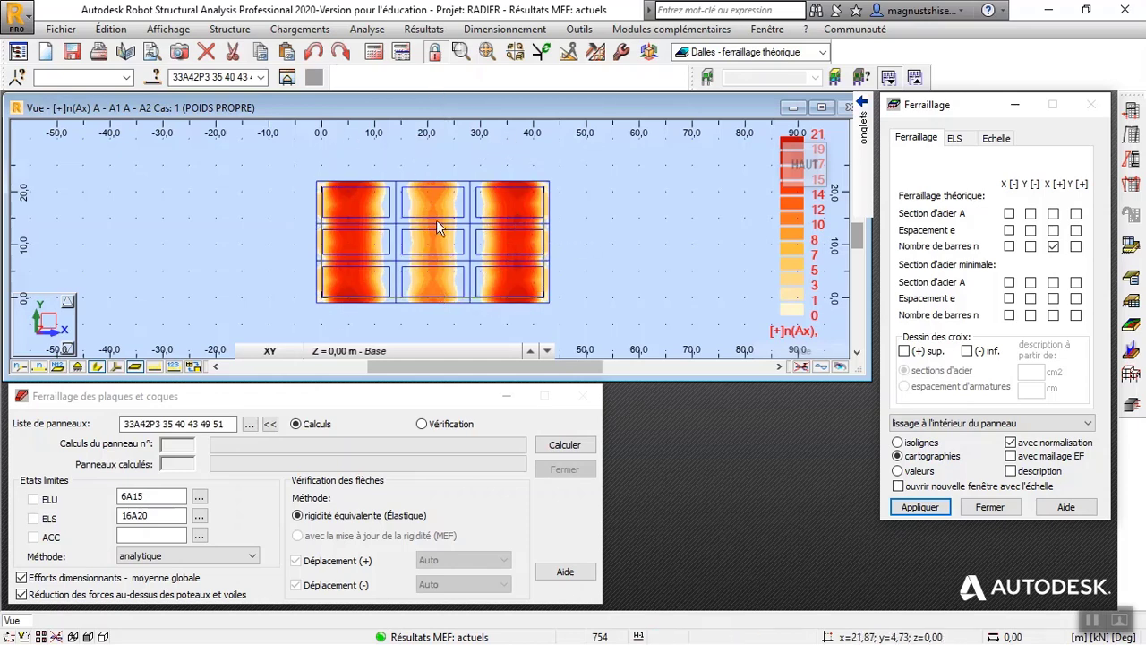
# Step: Display the map of the theoretical number of bars n for X [-]
pyautogui.click(1010, 247)
pyautogui.click(920, 507)
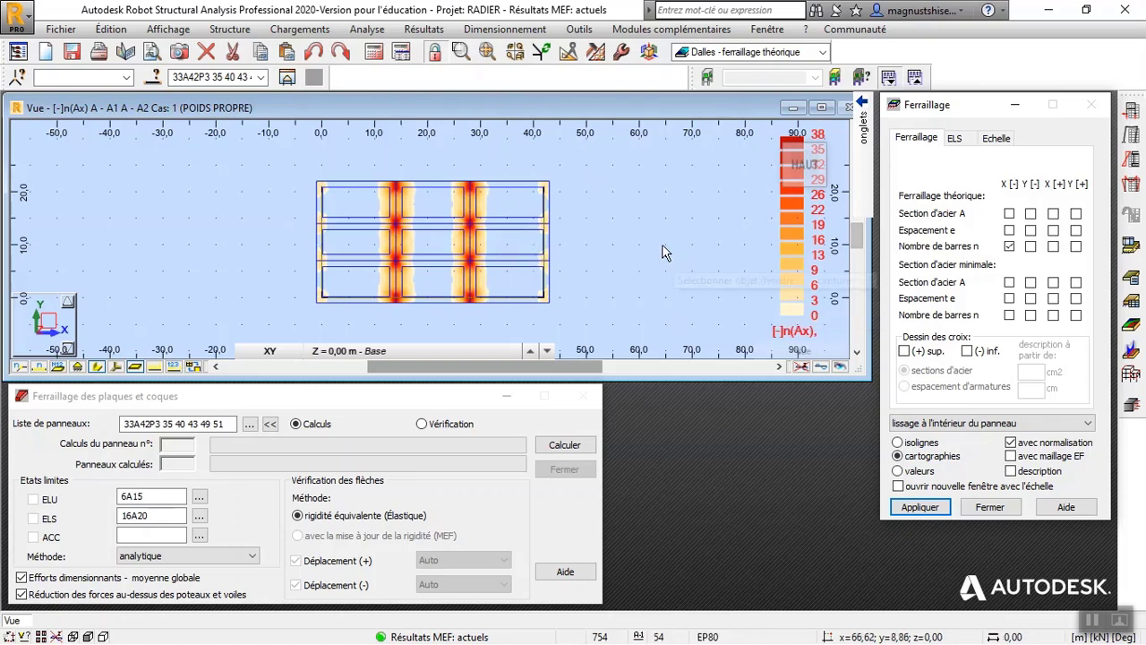
pyautogui.keyDown('ctrl'); pyautogui.click(514, 261); pyautogui.keyUp('ctrl')
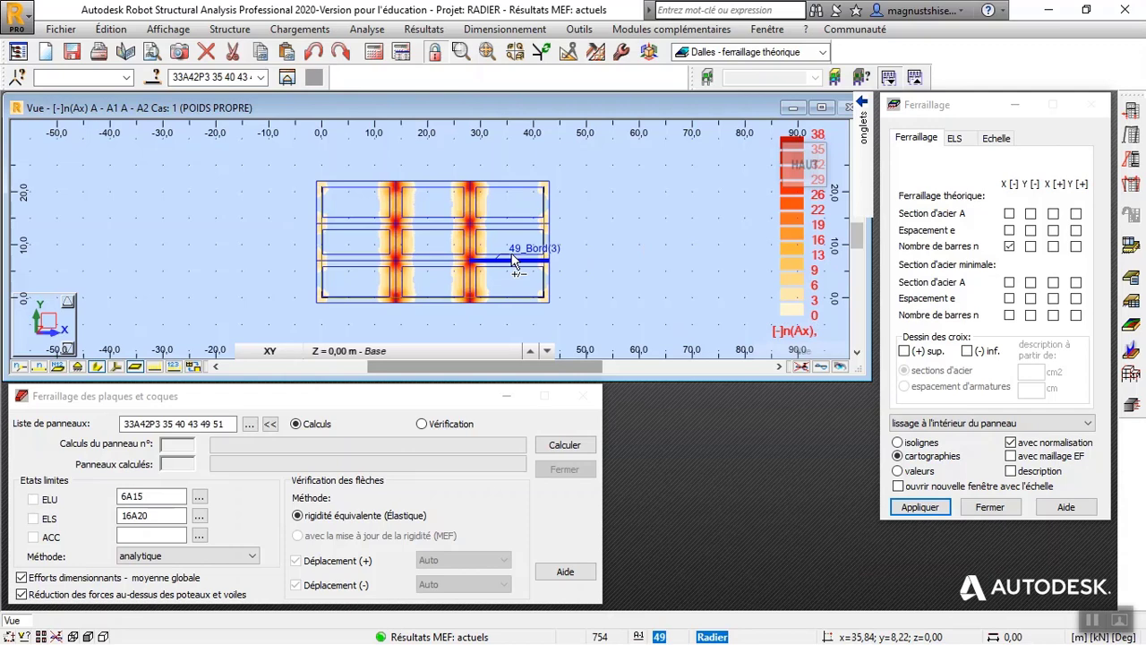
pyautogui.keyDown('ctrl'); pyautogui.click(457, 260); pyautogui.keyUp('ctrl')
pyautogui.keyDown('ctrl'); pyautogui.click(371, 257); pyautogui.keyUp('ctrl')
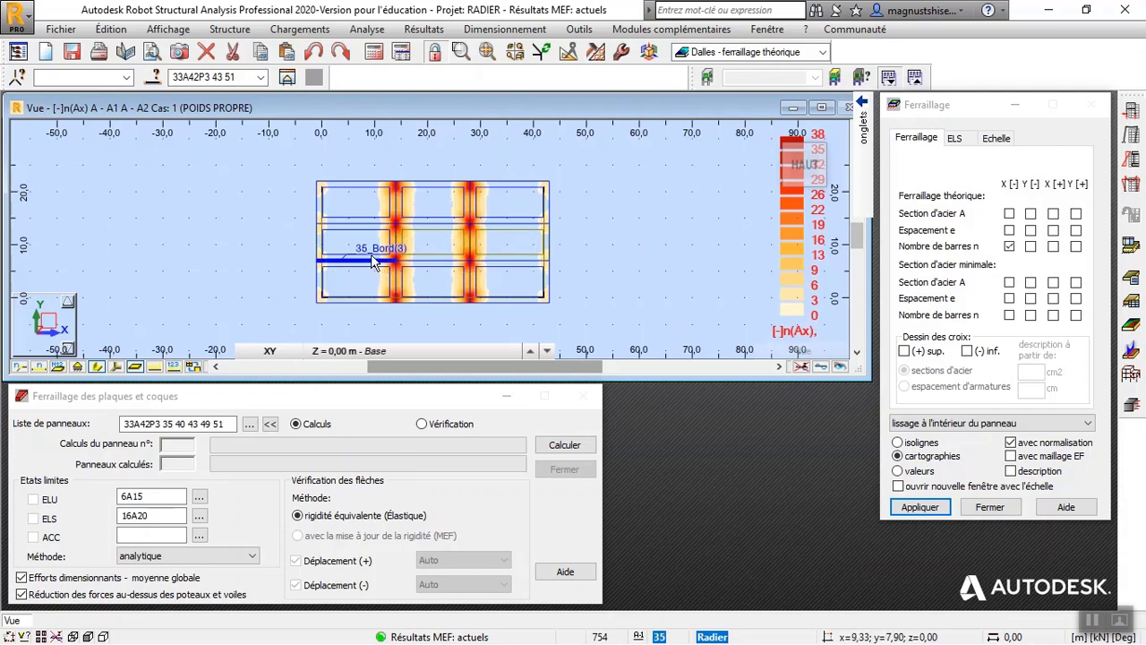
pyautogui.click(236, 218)
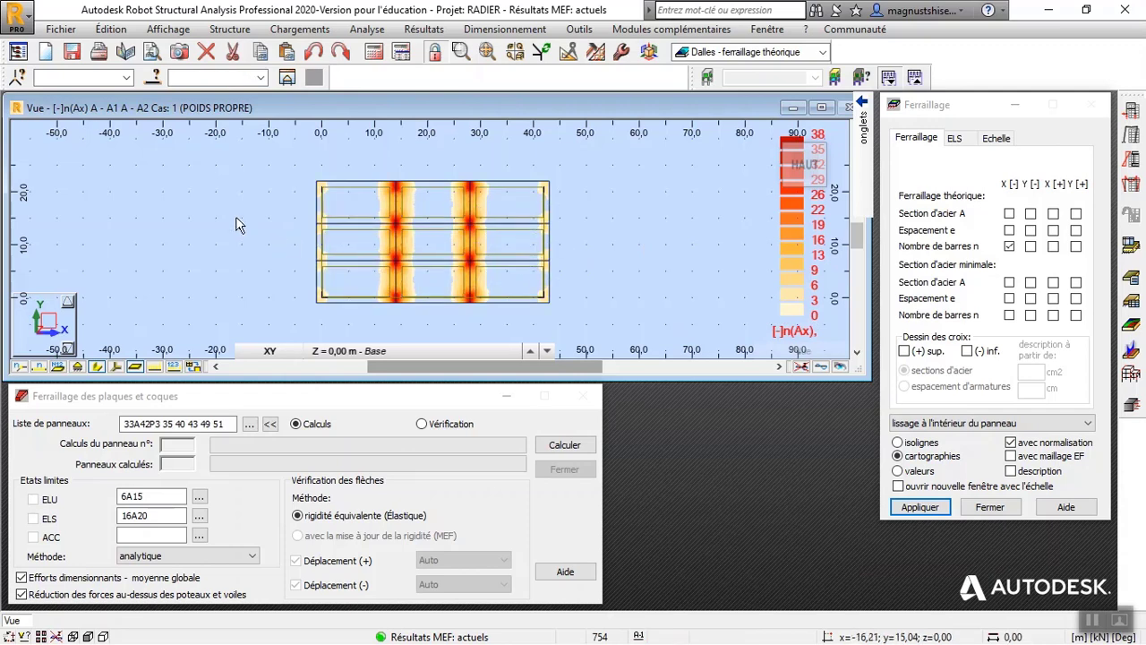
# Step: Select the middle-row panels 35, 40 and 49 and open their provided slab reinforcement design
pyautogui.click(503, 252)
pyautogui.keyDown('ctrl'); pyautogui.click(458, 259); pyautogui.keyUp('ctrl')
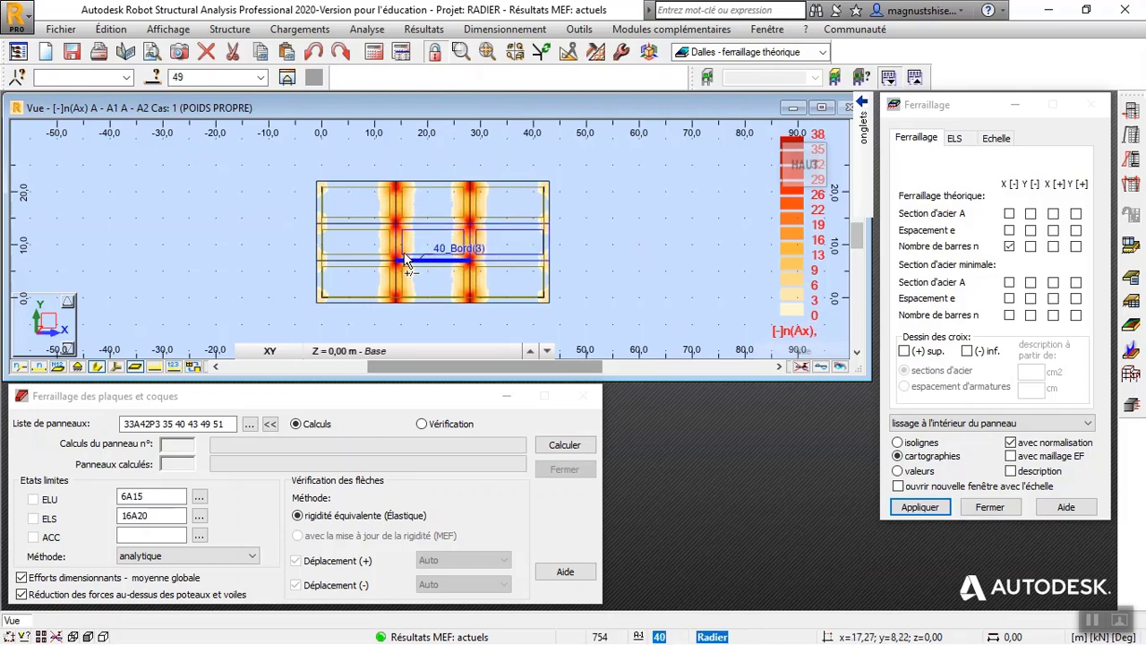
pyautogui.keyDown('ctrl'); pyautogui.click(372, 260); pyautogui.keyUp('ctrl')
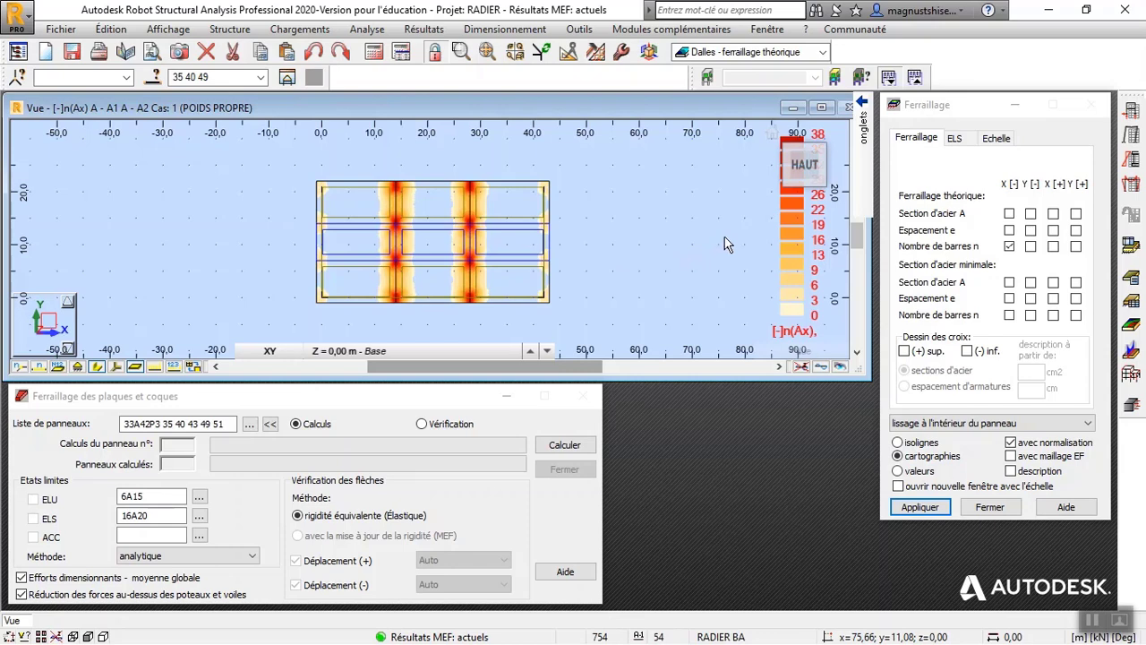
pyautogui.click(1131, 405)
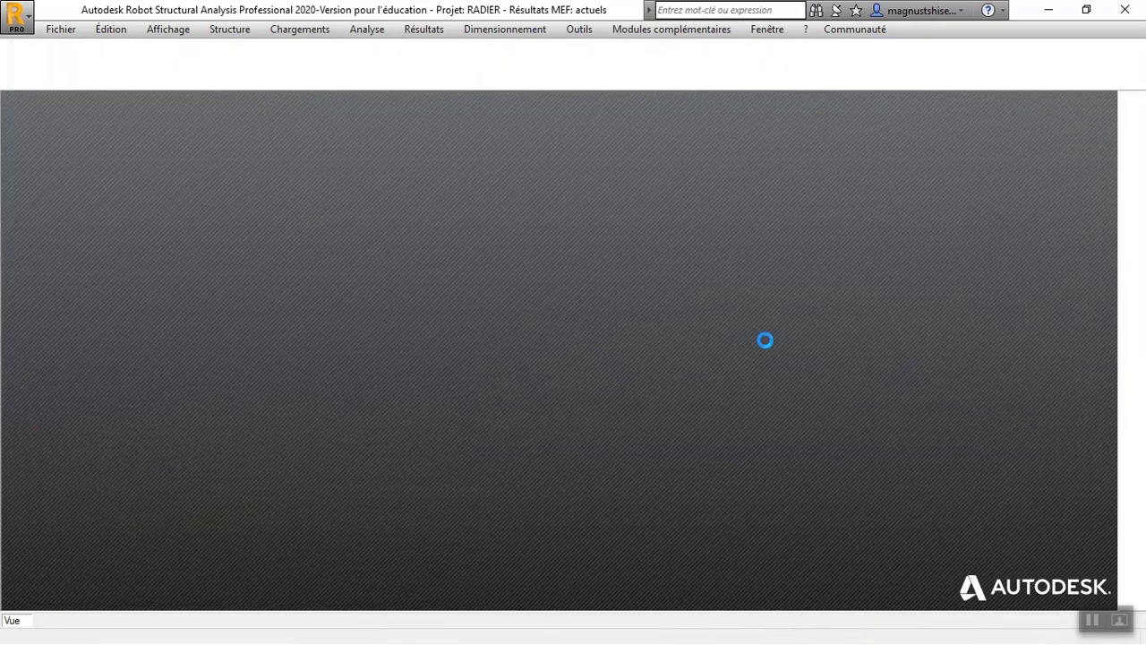
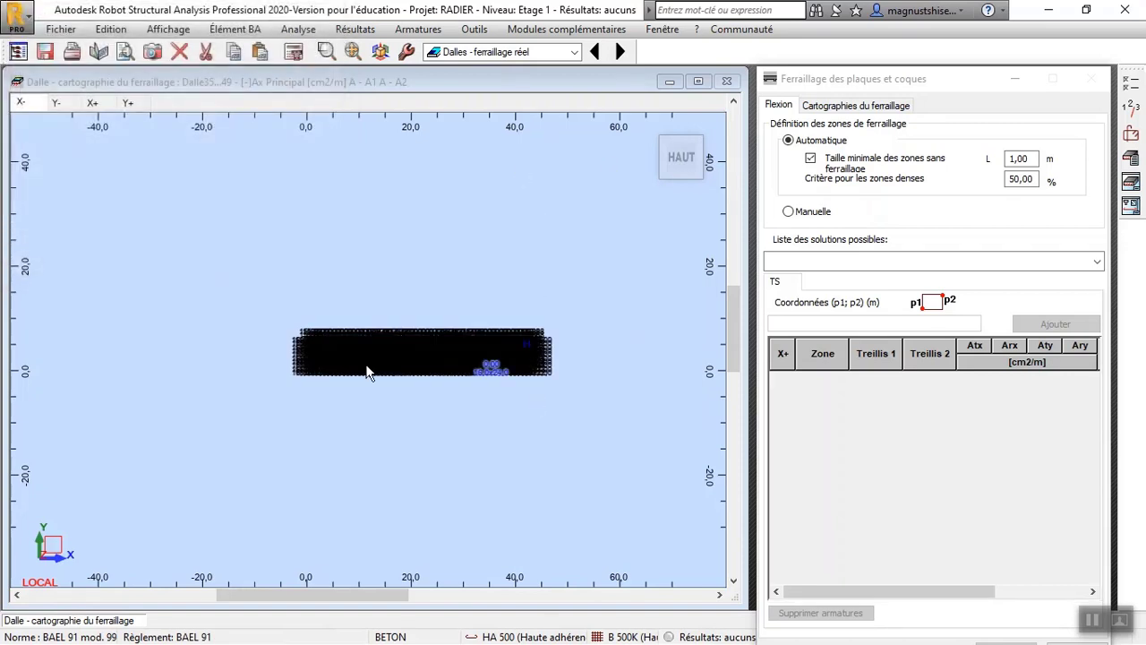
# Step: Hide the description, zone names, zone descriptions, scale and panel numbers on the X- reinforcement map
pyautogui.scroll(3, 366, 371)
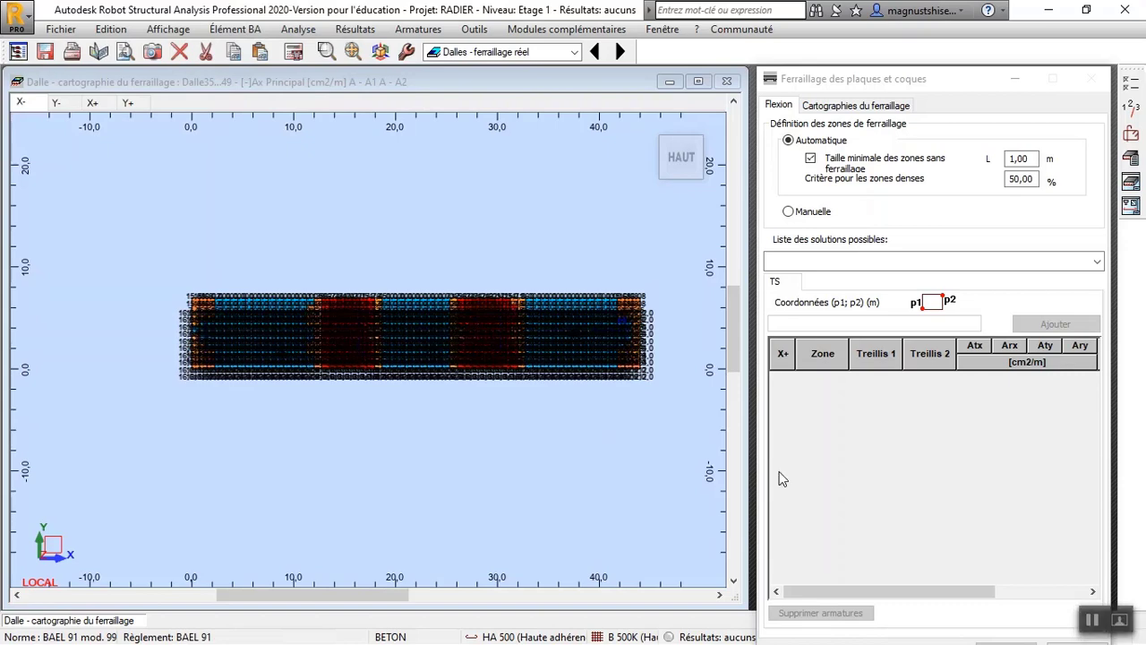
pyautogui.scroll(1, 541, 389)
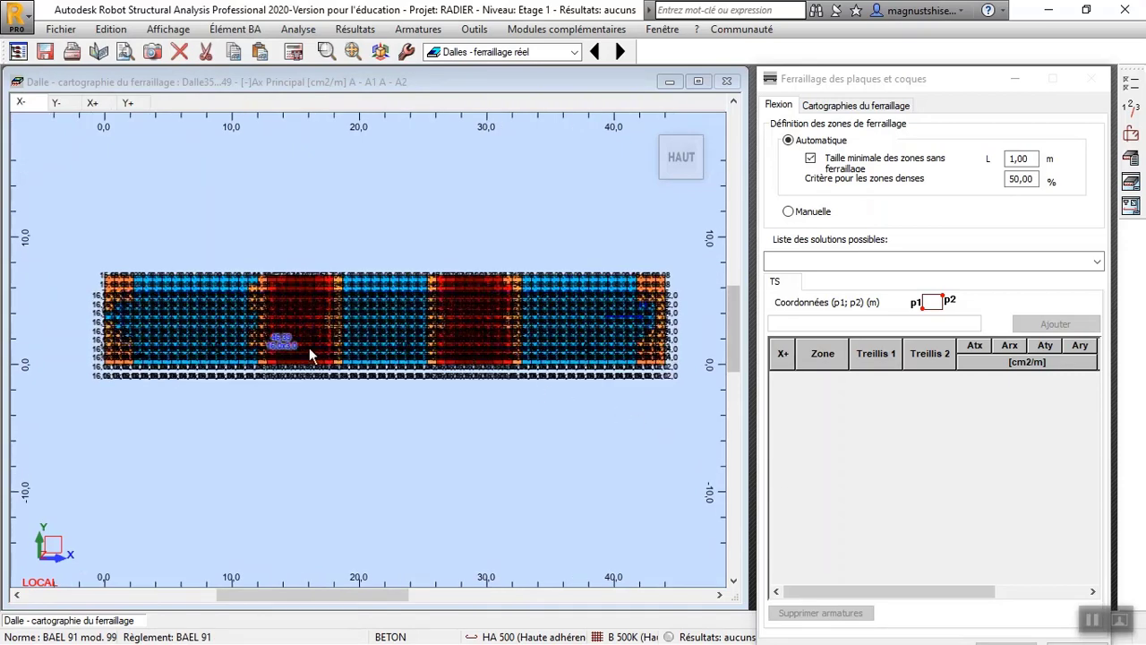
pyautogui.click(852, 104)
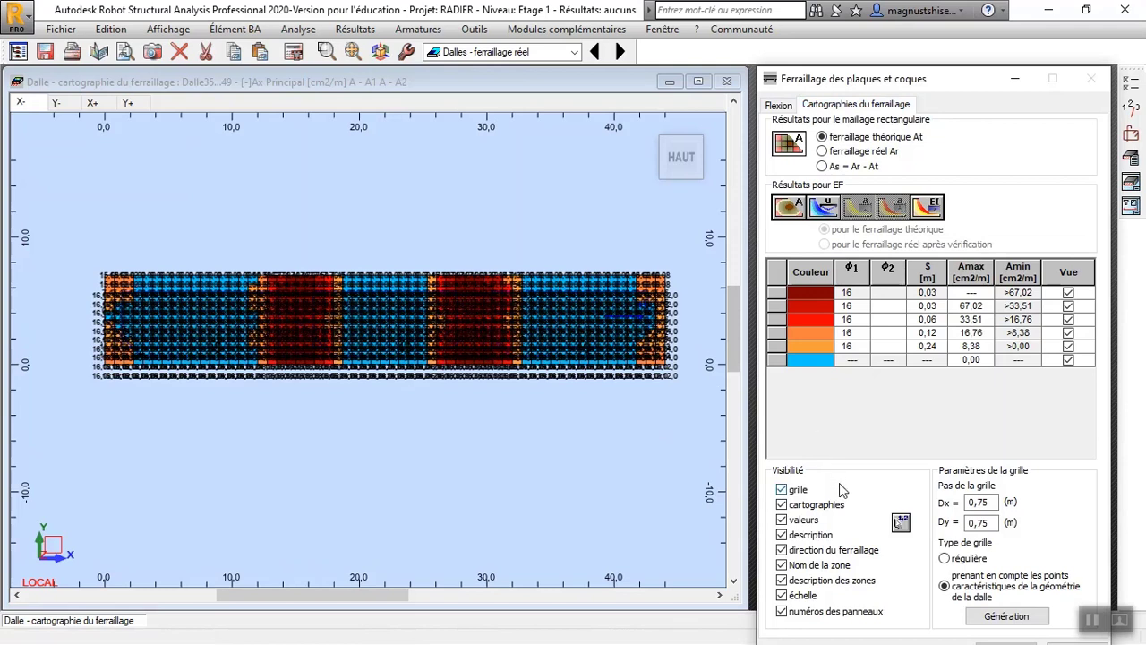
pyautogui.click(782, 535)
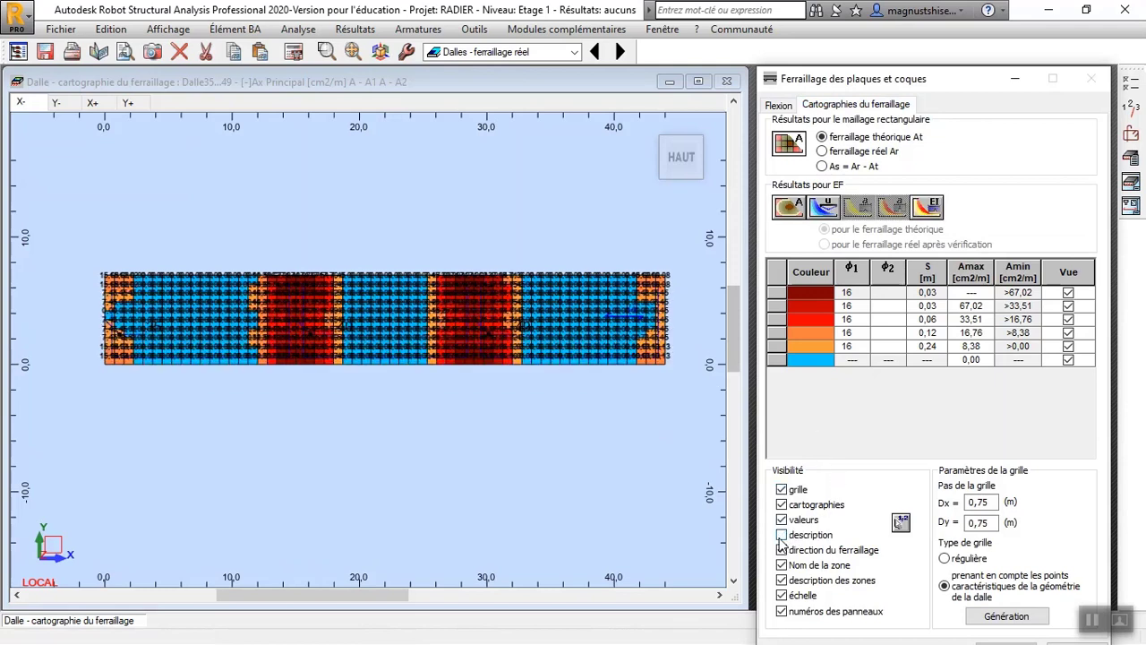
pyautogui.click(781, 565)
pyautogui.click(782, 594)
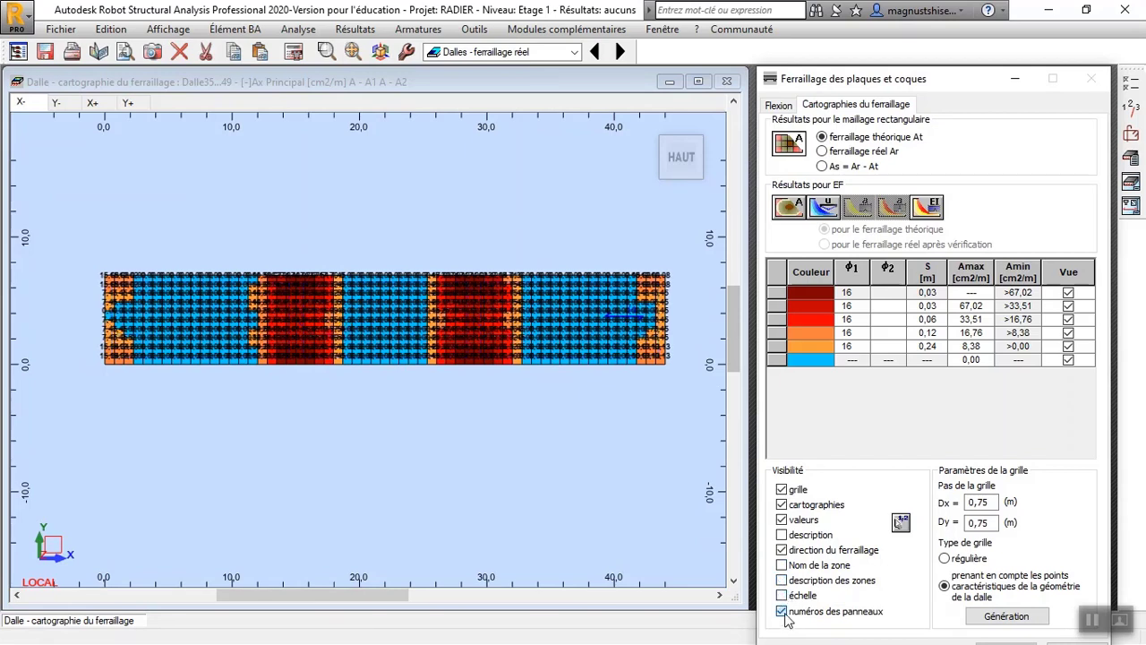
# Step: Hide and restore the values and the colour maps in turn, and return to the bending reinforcement zone settings
pyautogui.click(782, 520)
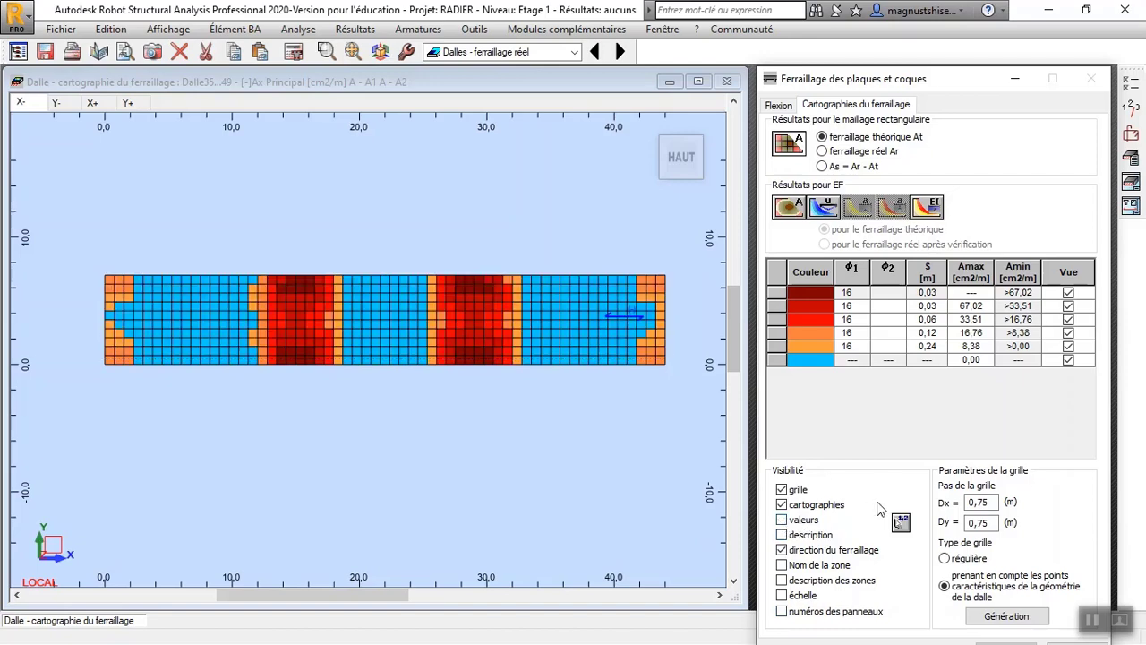
pyautogui.click(781, 519)
pyautogui.click(782, 505)
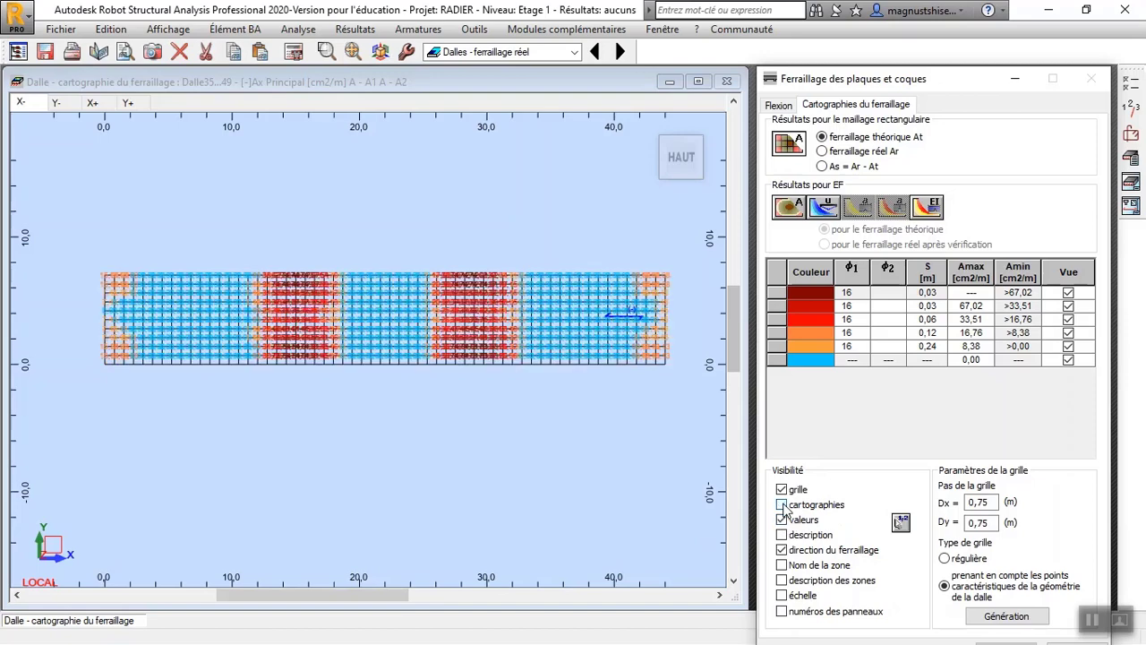
pyautogui.click(782, 505)
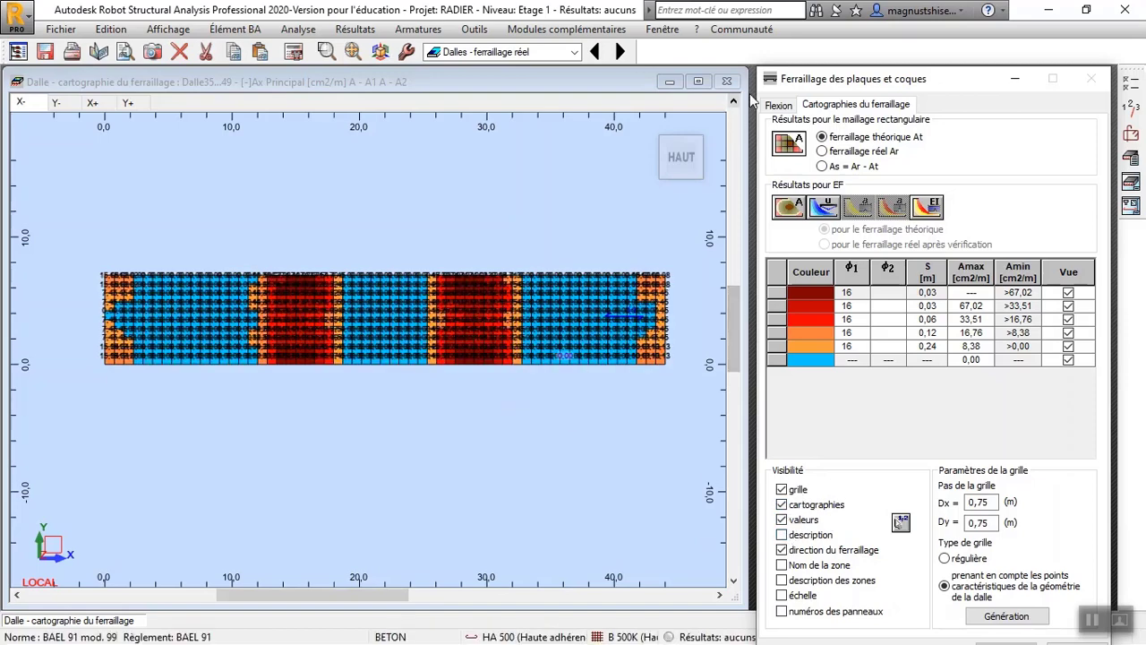
pyautogui.click(778, 105)
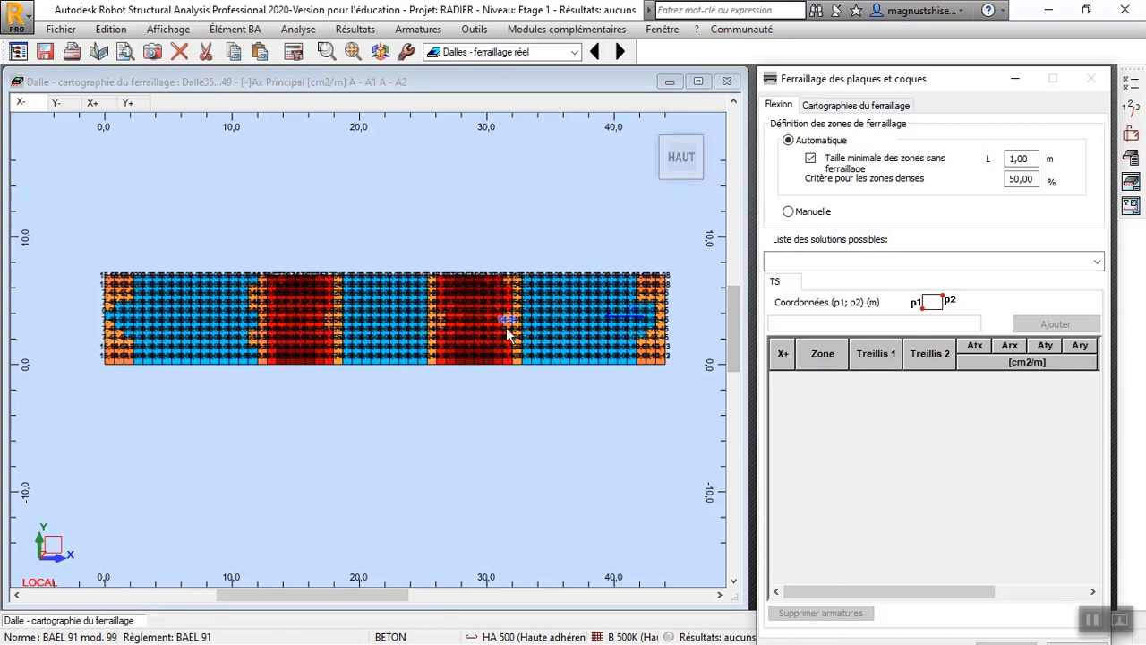
# Step: Exclude bar diameters 6, 8, 10, 12 and 14 from the slab's calculation options and confirm
pyautogui.click(1132, 84)
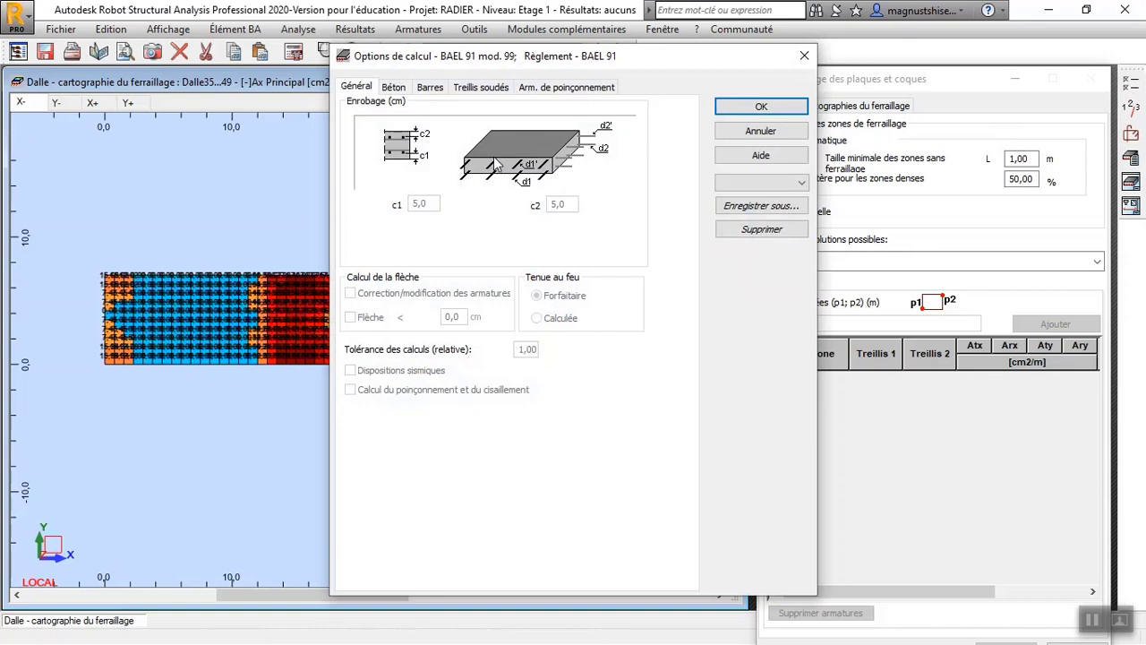
pyautogui.click(395, 87)
pyautogui.click(455, 88)
pyautogui.click(435, 88)
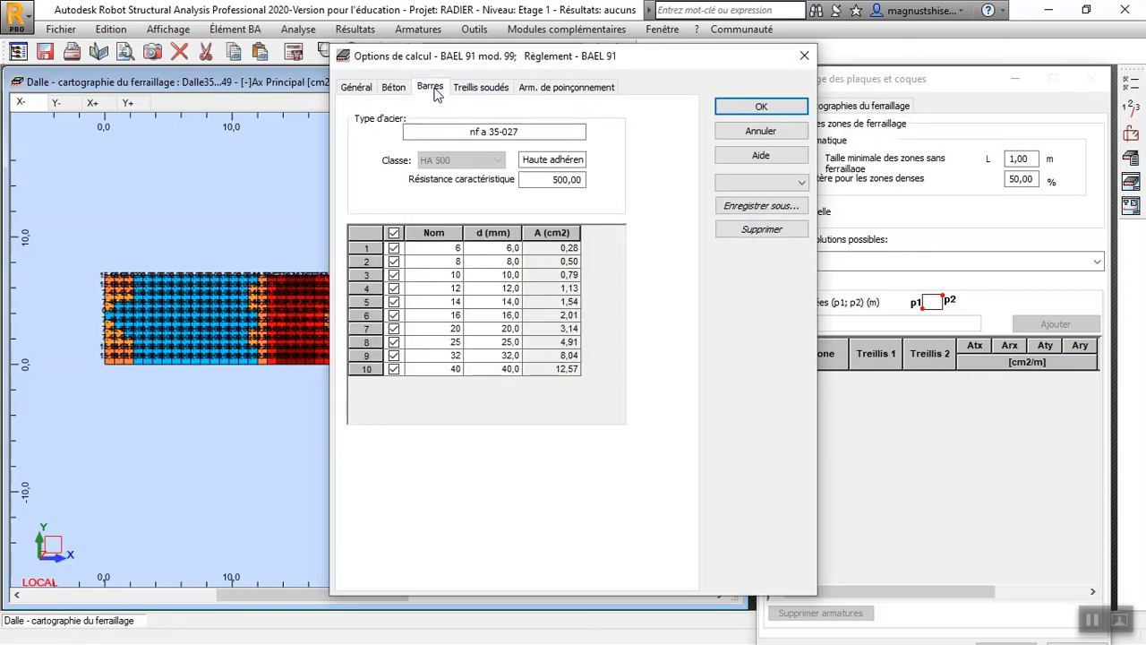
pyautogui.click(394, 248)
pyautogui.click(394, 261)
pyautogui.click(394, 274)
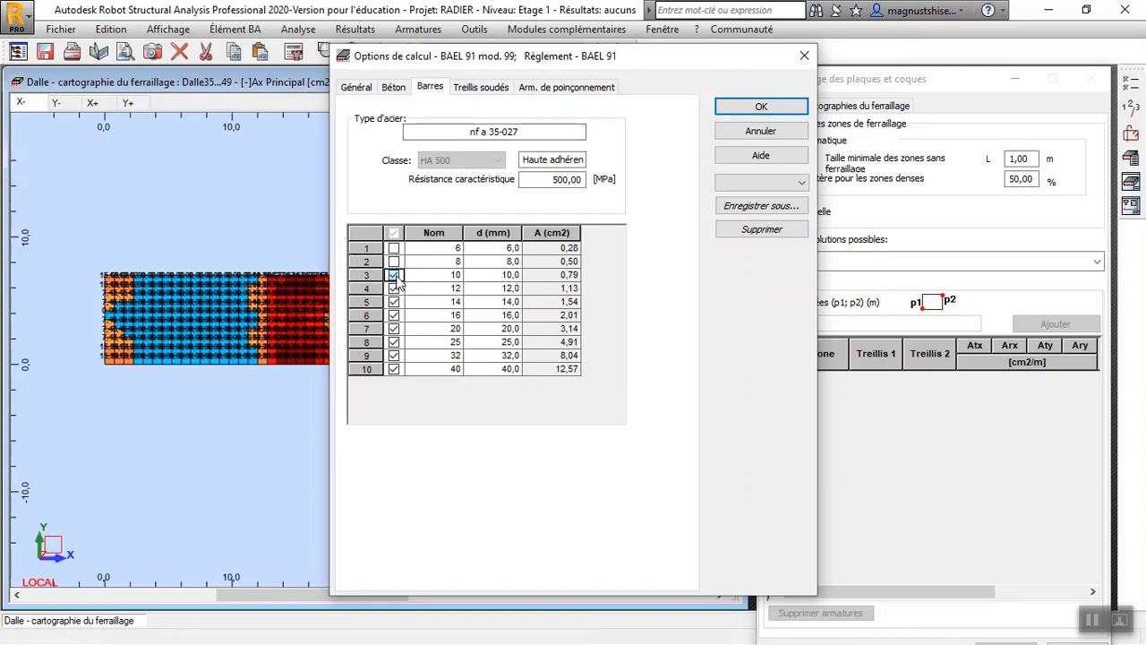
pyautogui.click(394, 288)
pyautogui.click(394, 302)
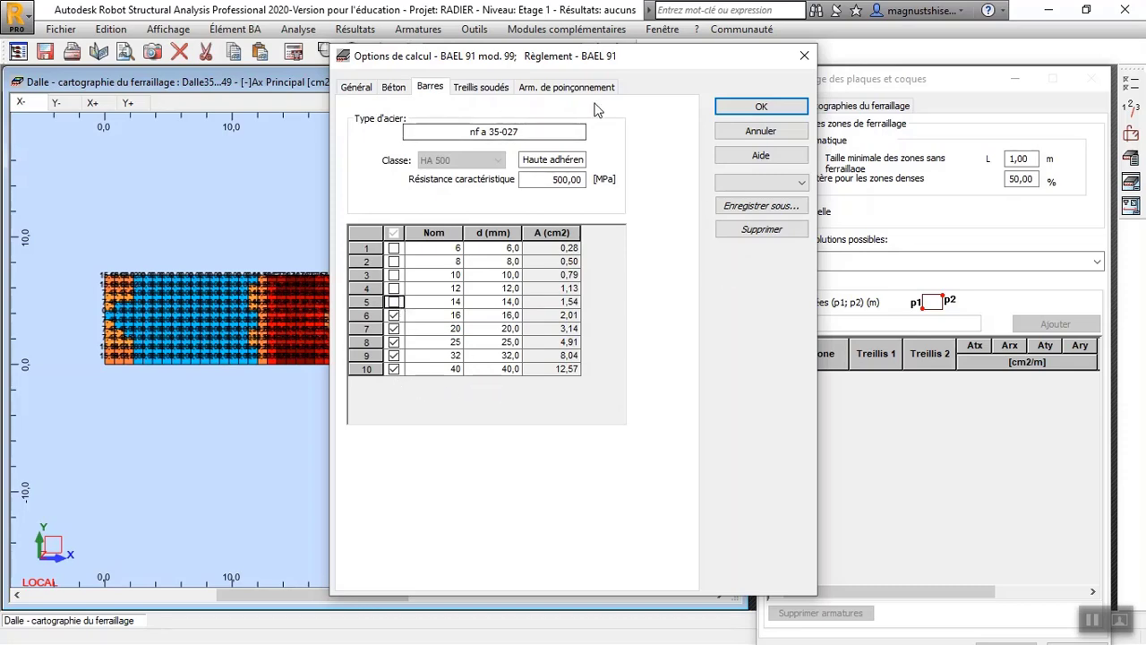
pyautogui.click(763, 109)
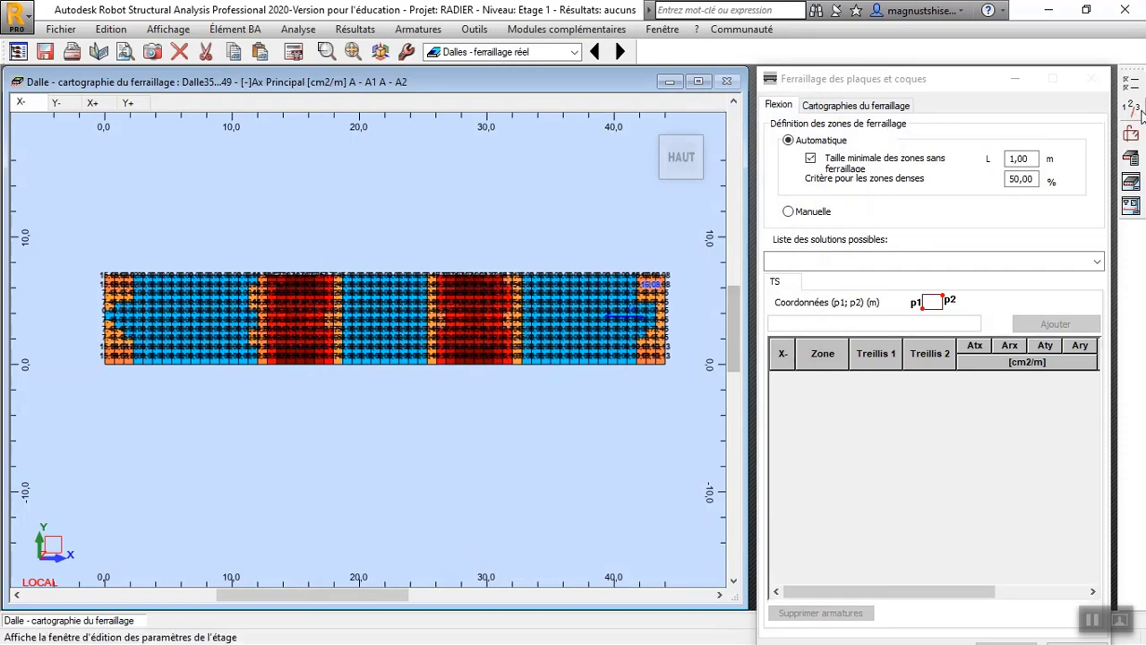
# Step: Accept the storey parameters and set the reinforcement arrangement to Barres with the same upper and lower reinforcement
pyautogui.click(1131, 107)
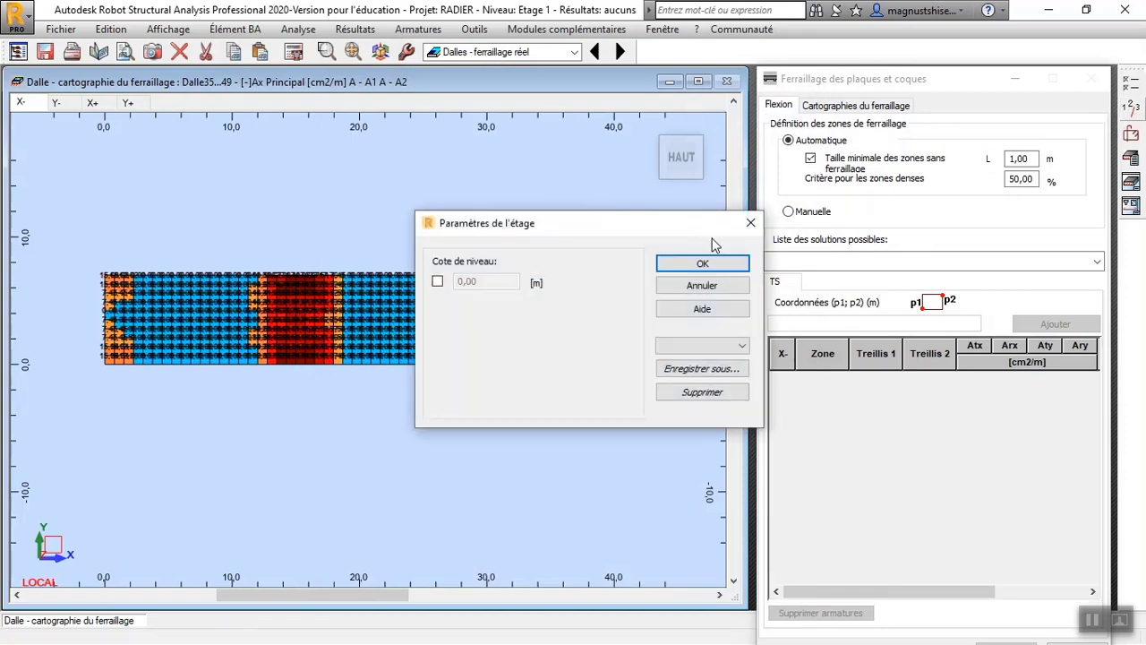
pyautogui.click(717, 262)
pyautogui.click(1137, 135)
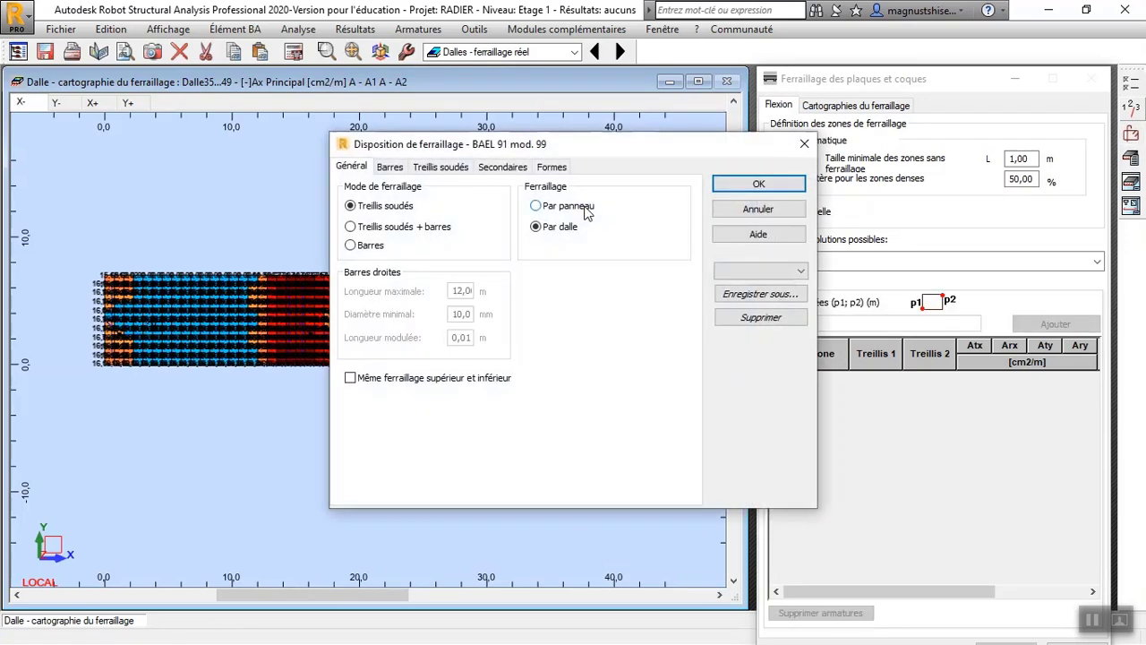
pyautogui.click(350, 245)
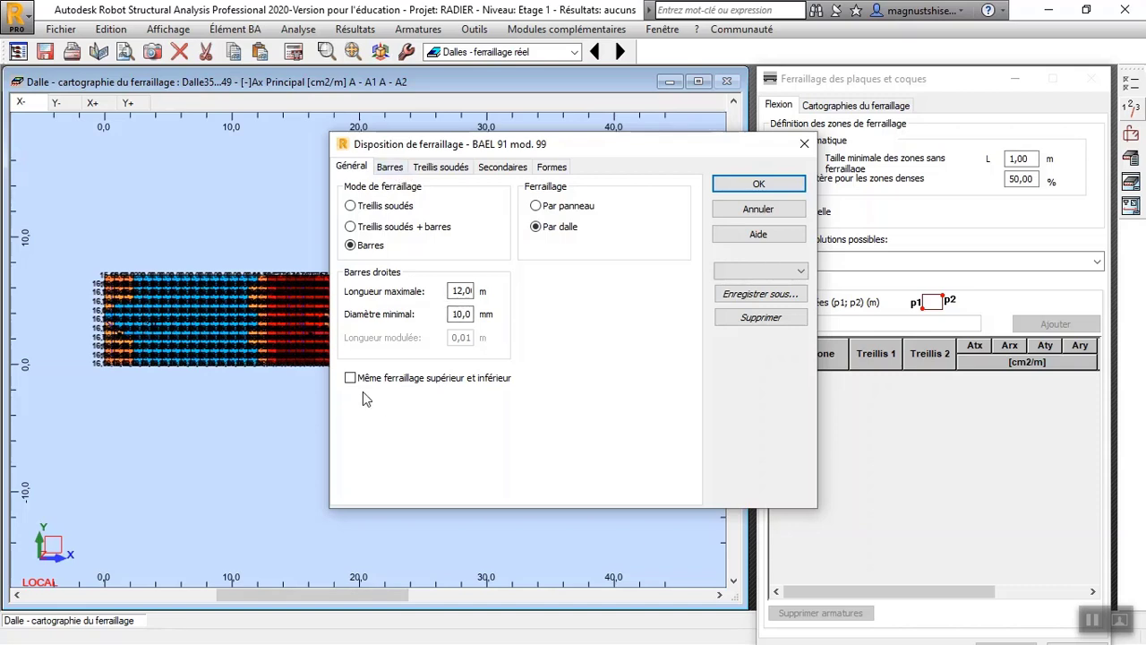
pyautogui.click(398, 162)
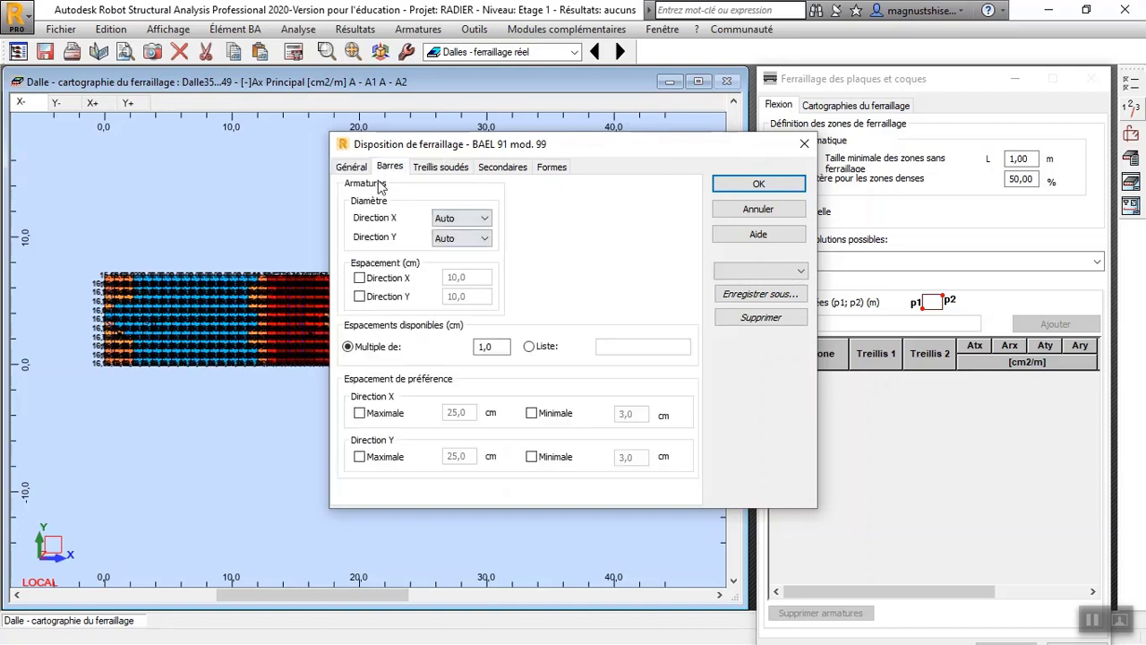
pyautogui.click(354, 167)
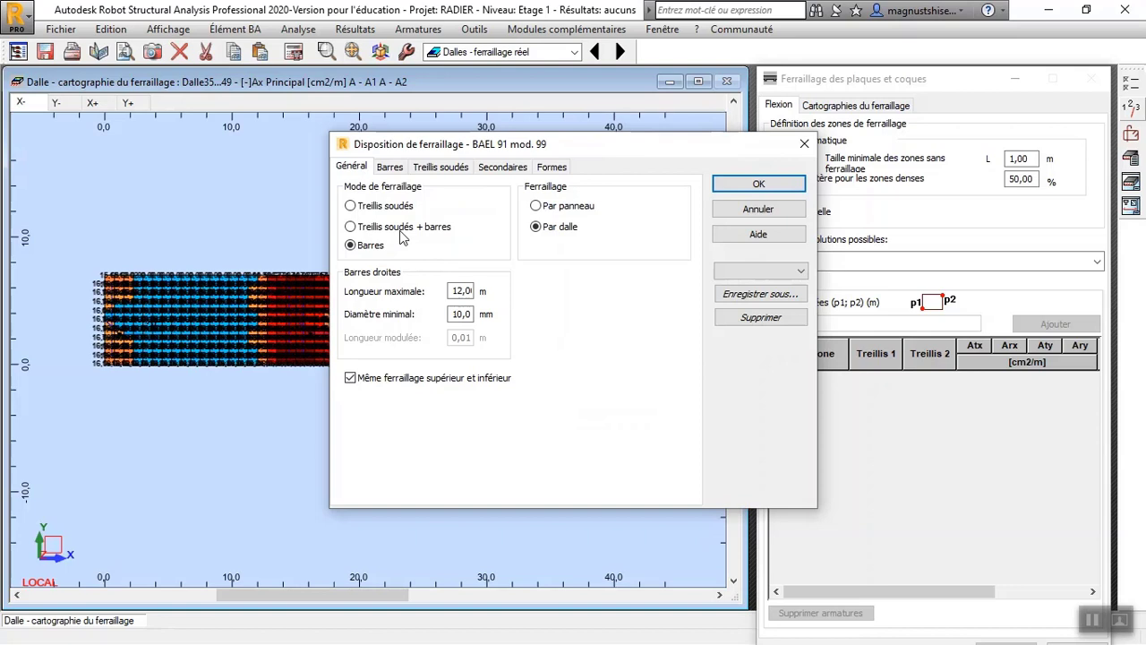
# Step: Compare the bar settings with the same upper and lower reinforcement option disabled, and enable that option again
pyautogui.click(392, 167)
pyautogui.click(352, 167)
pyautogui.click(389, 167)
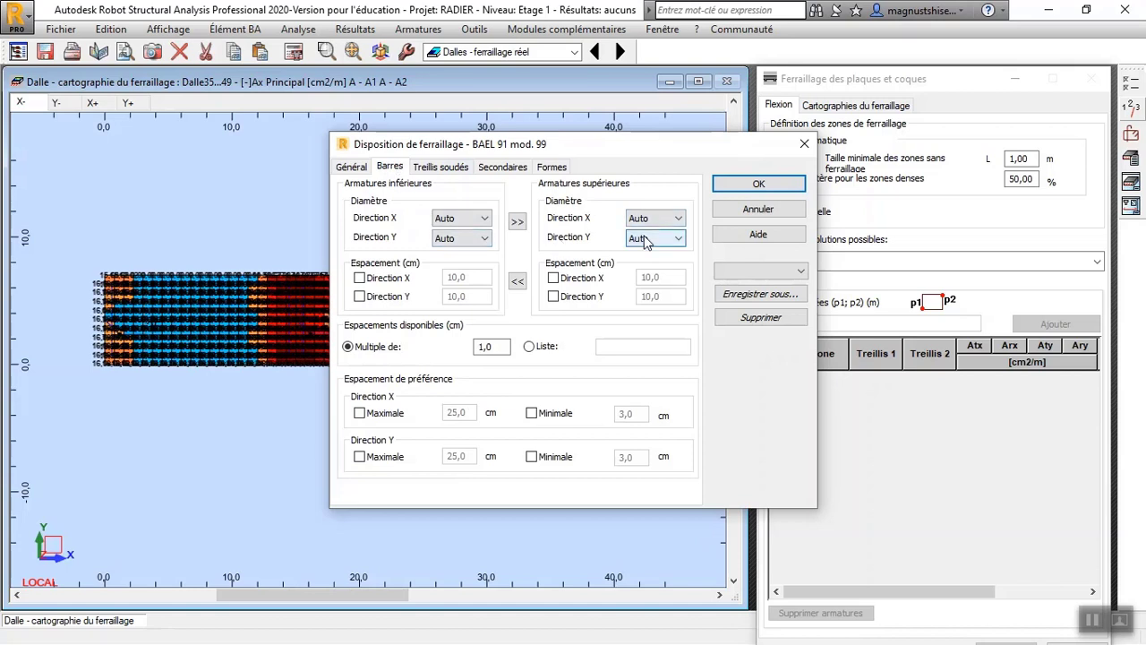
pyautogui.click(362, 169)
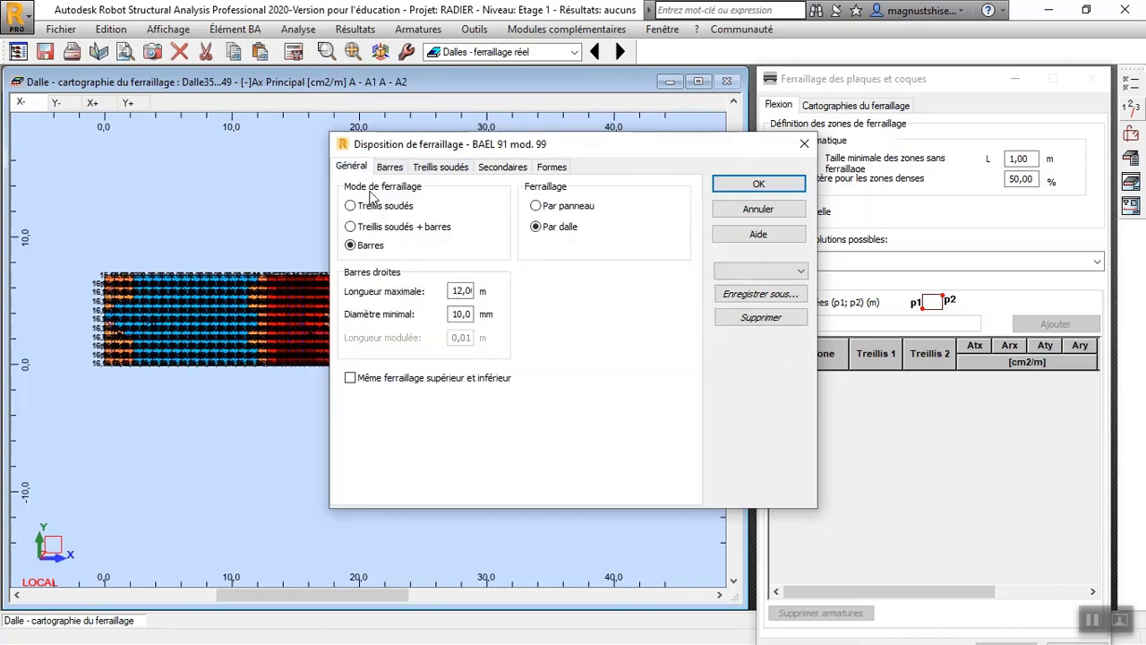
pyautogui.click(351, 378)
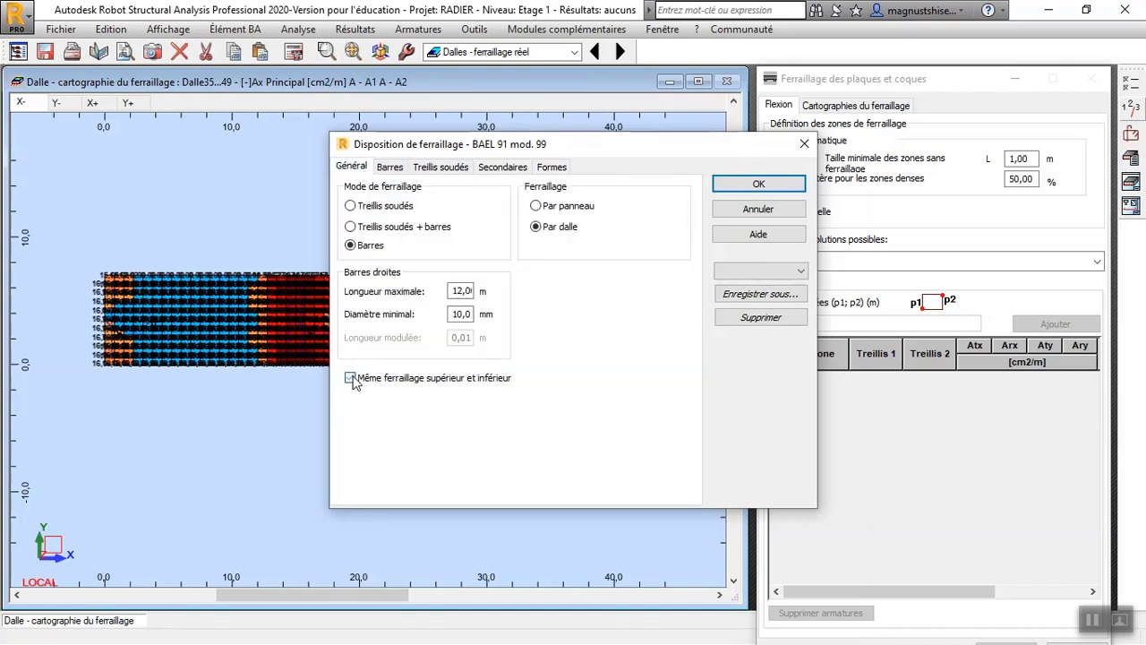
# Step: Keep the bar diameters on Auto, confirm the reinforcement arrangement and run the slab's provided reinforcement calculation
pyautogui.click(391, 168)
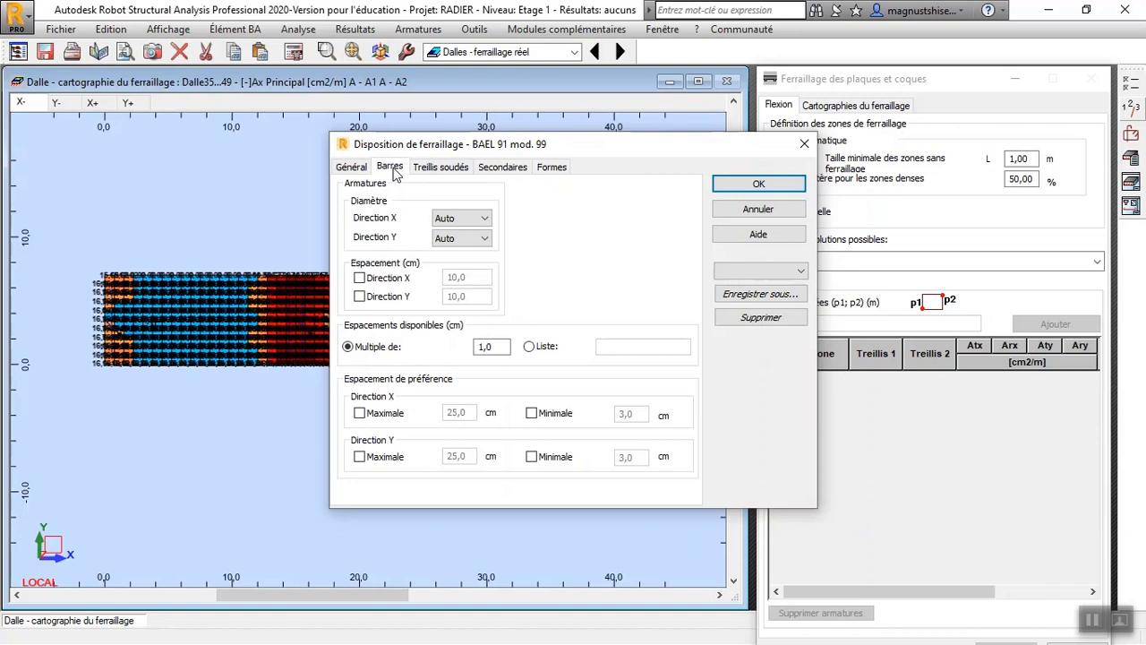
pyautogui.click(489, 224)
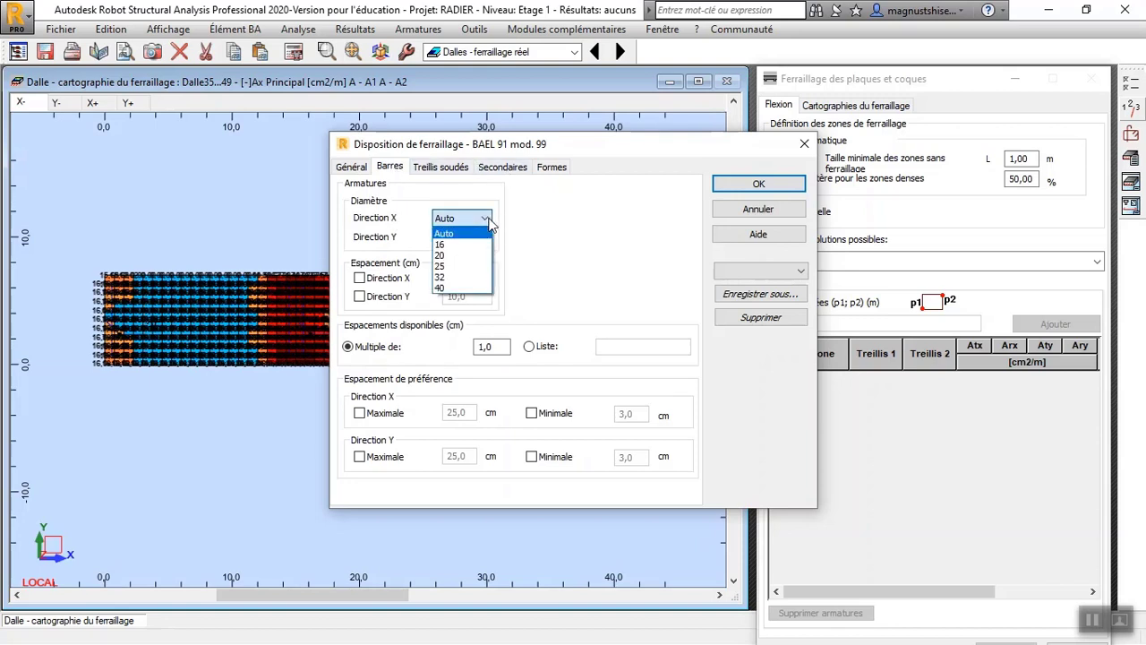
pyautogui.click(489, 222)
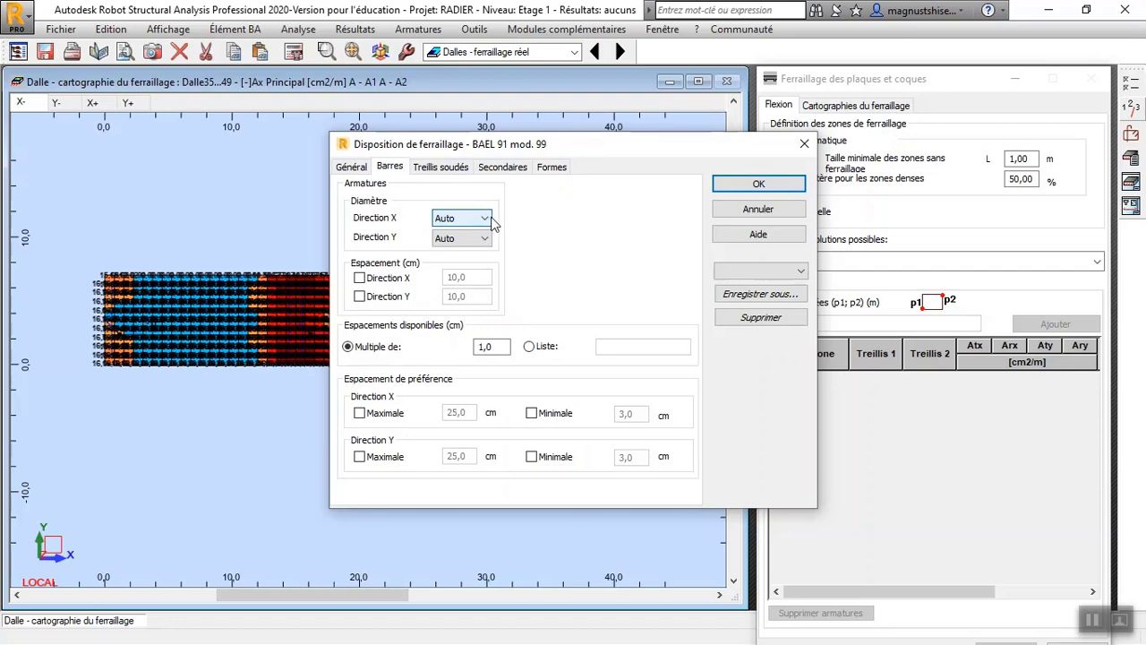
pyautogui.click(755, 186)
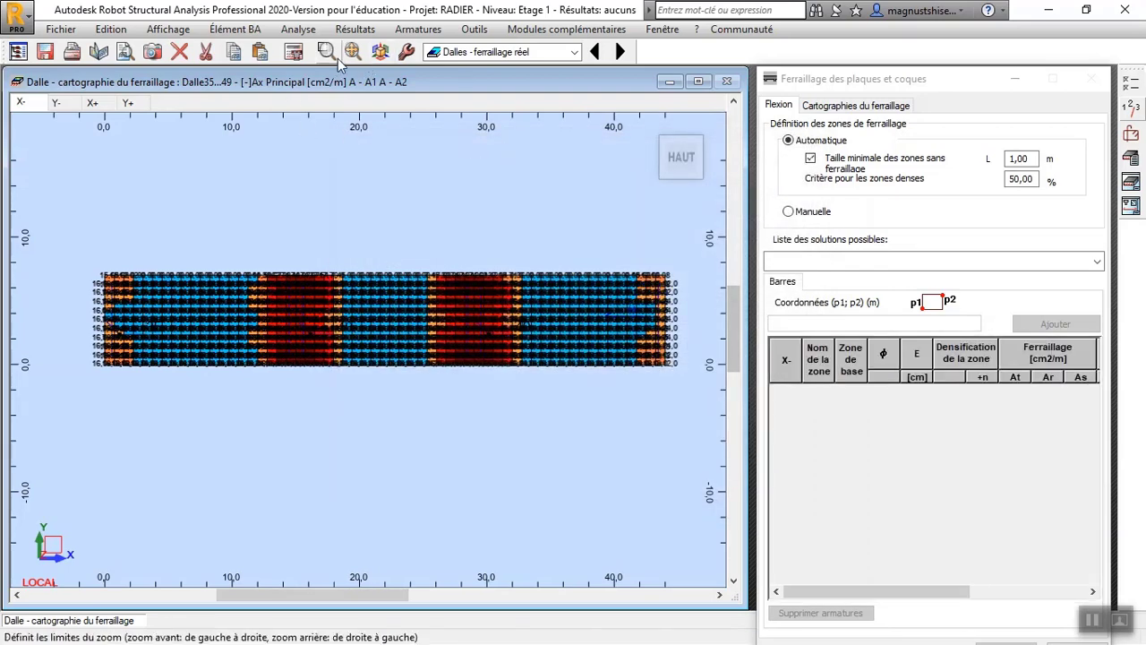
pyautogui.click(302, 56)
pyautogui.click(647, 403)
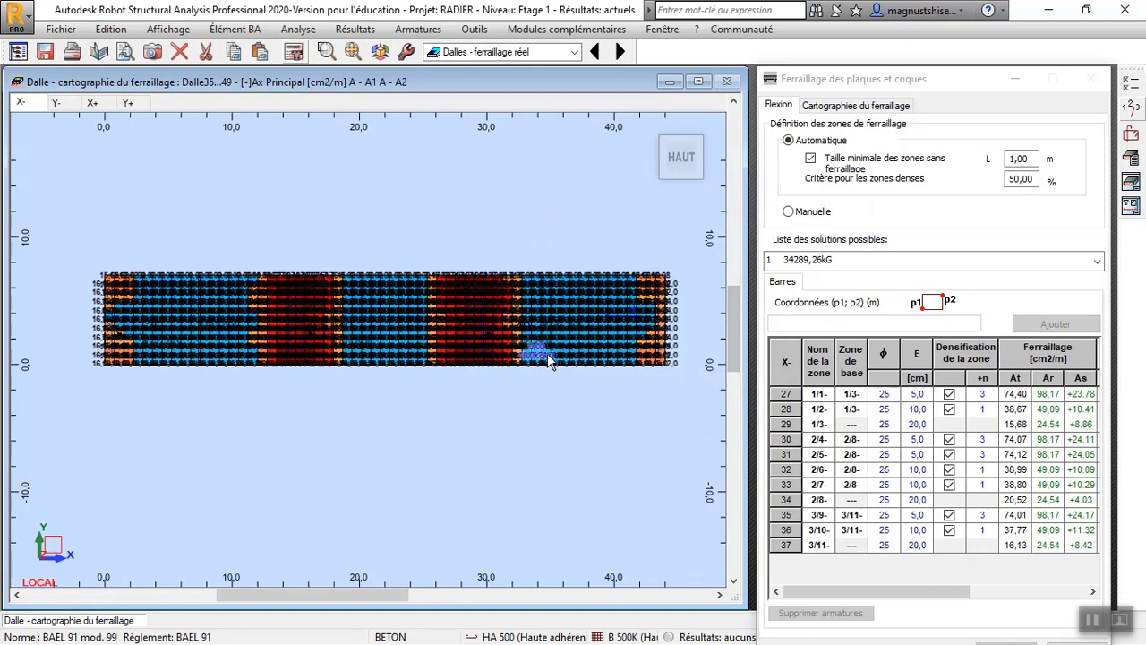
# Step: Hide the values, description, zone names, zone descriptions and scale on the reinforcement map
pyautogui.click(810, 107)
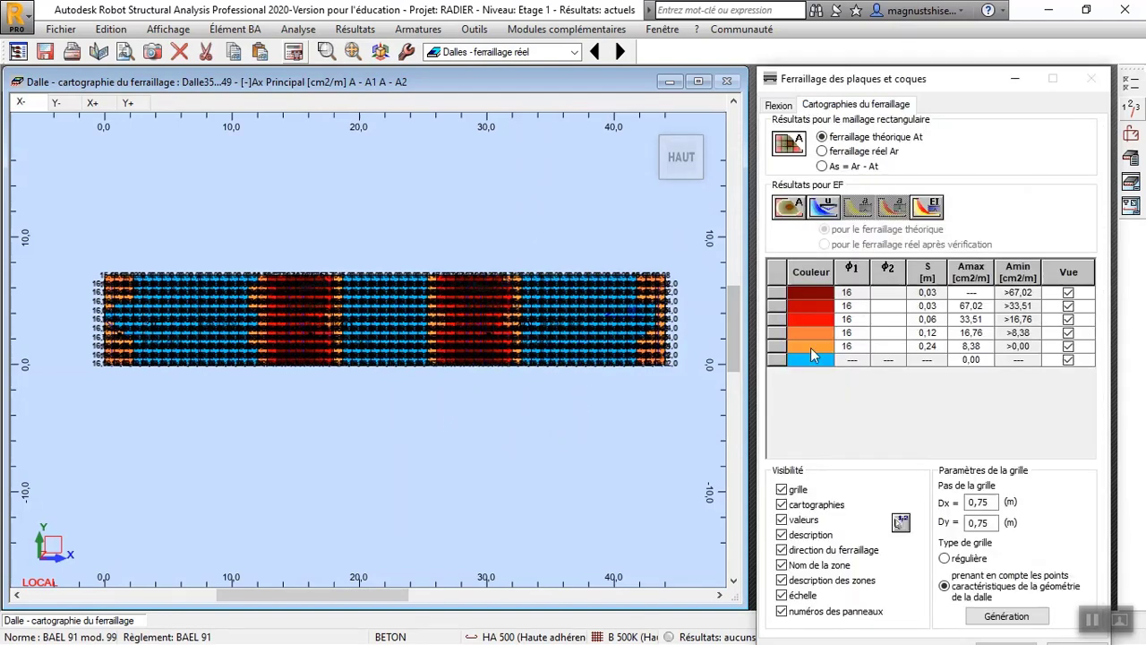
pyautogui.click(783, 520)
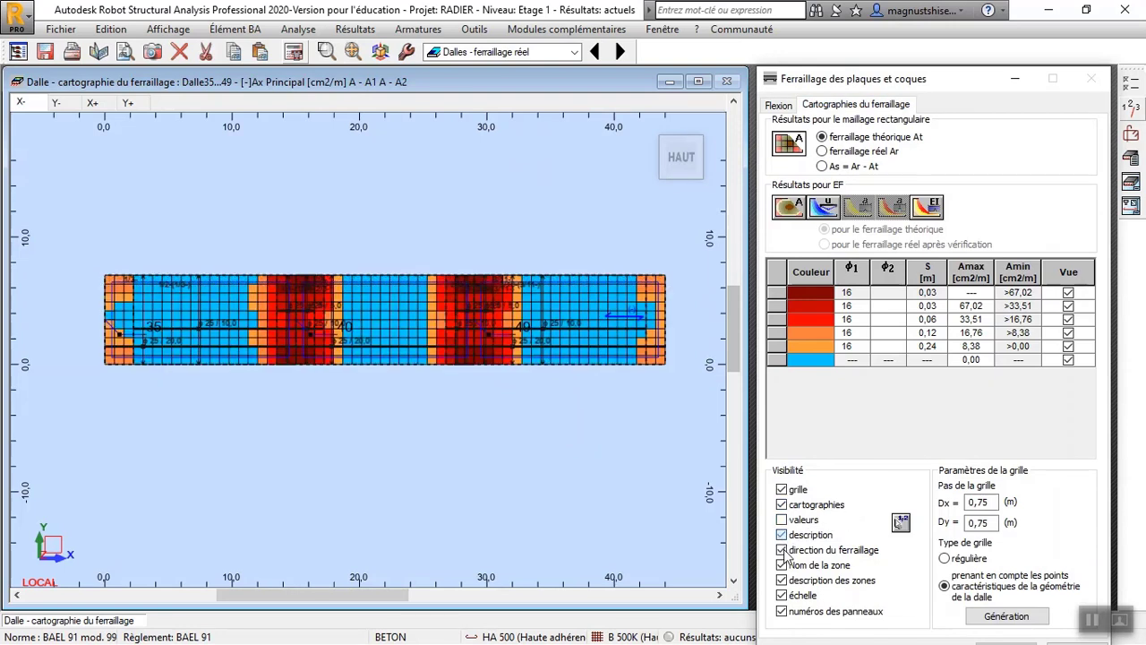
pyautogui.click(782, 534)
pyautogui.click(782, 565)
pyautogui.click(782, 580)
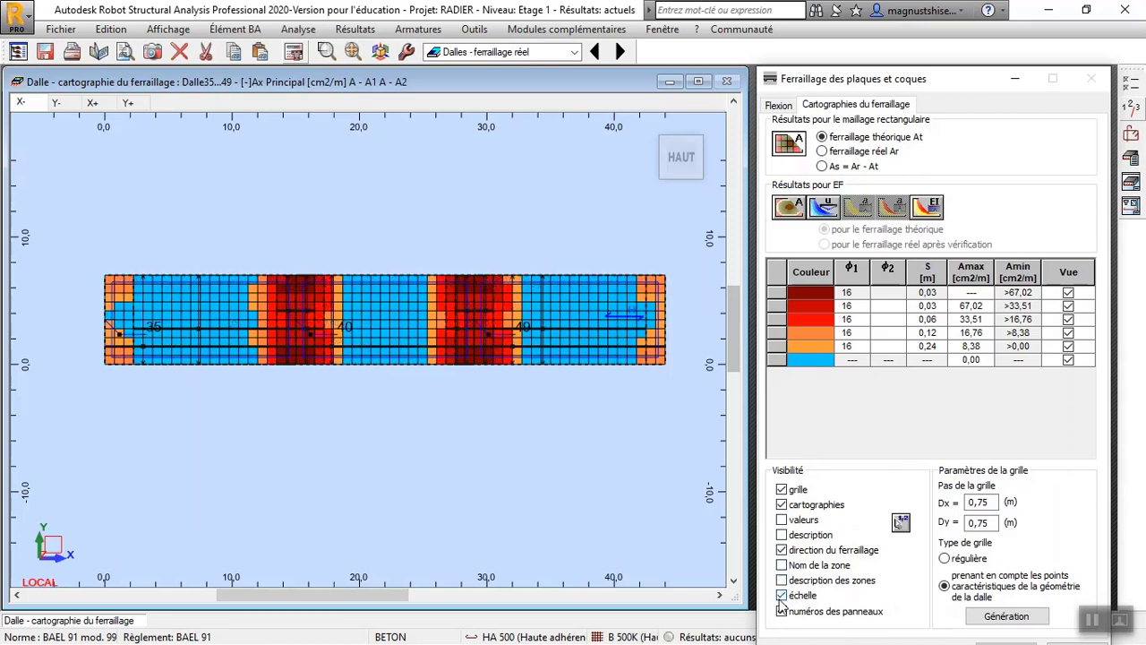
pyautogui.click(781, 595)
# Step: Review the bending reinforcement zones and provided bars for the Y-, X+ and Y+ directions
pyautogui.click(779, 106)
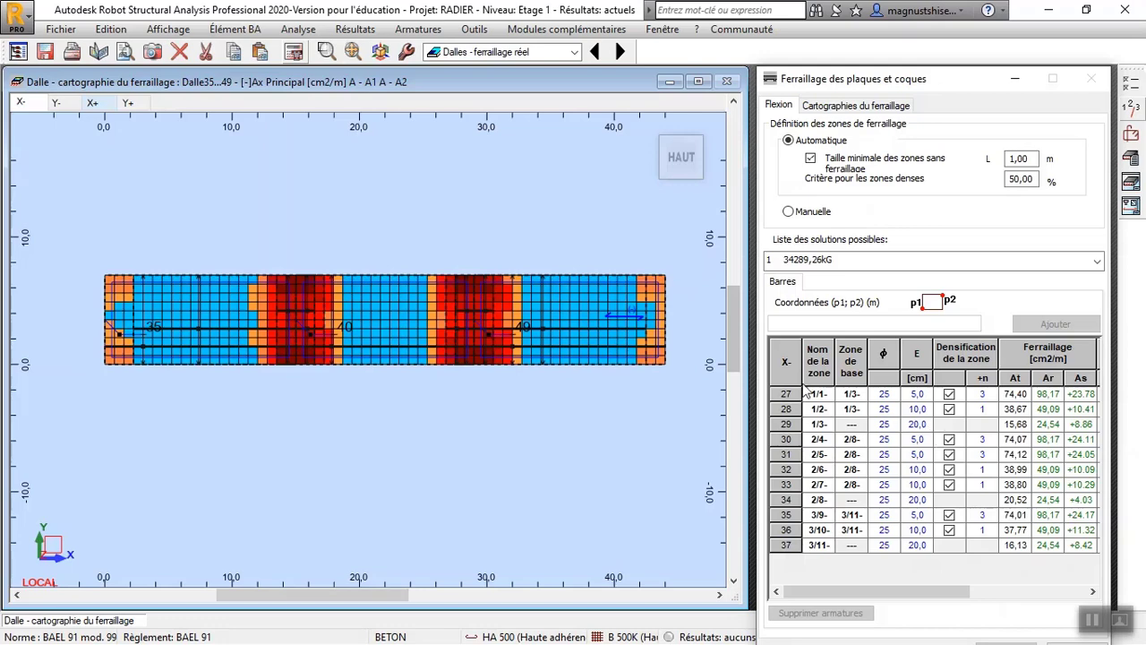
pyautogui.click(61, 100)
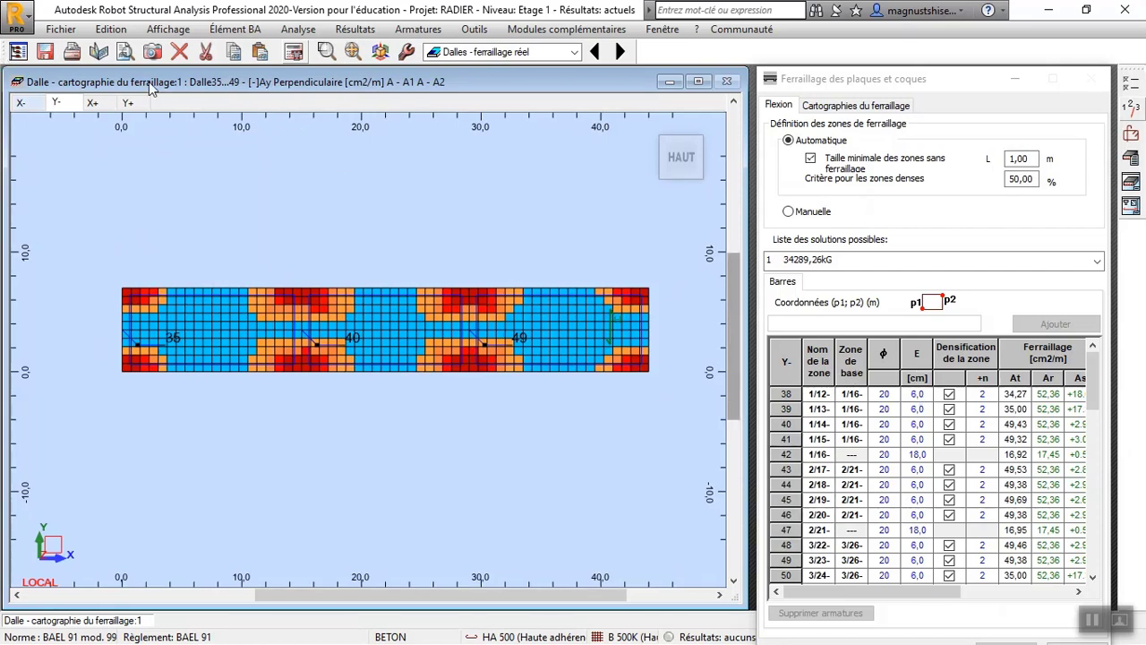
pyautogui.click(92, 102)
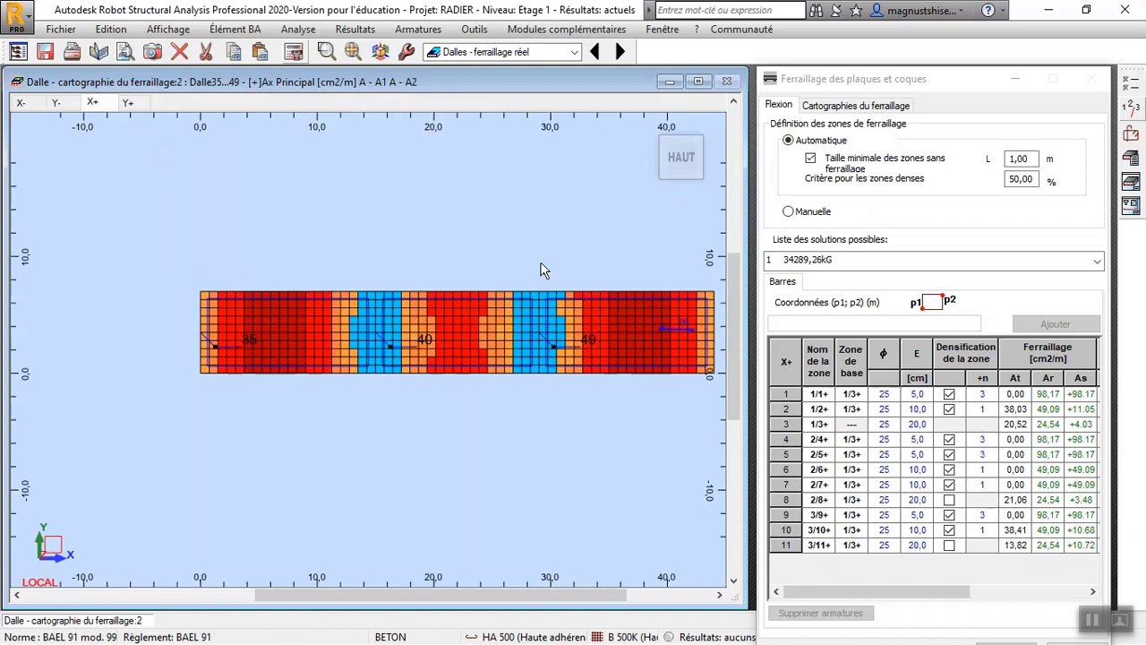
pyautogui.click(138, 101)
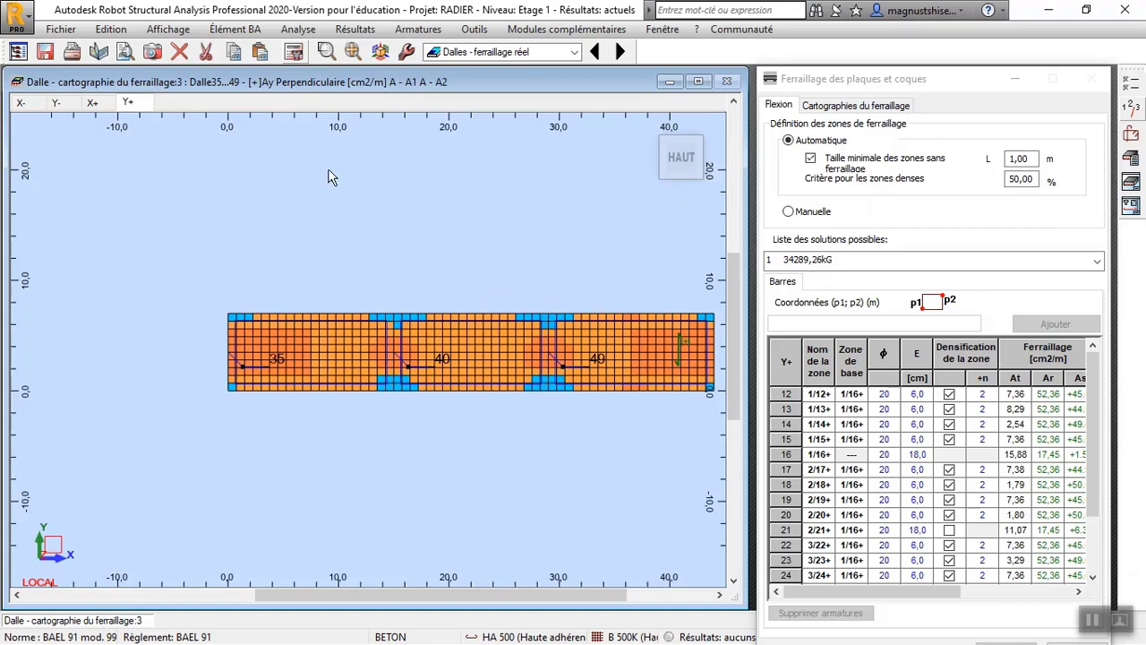
pyautogui.click(94, 104)
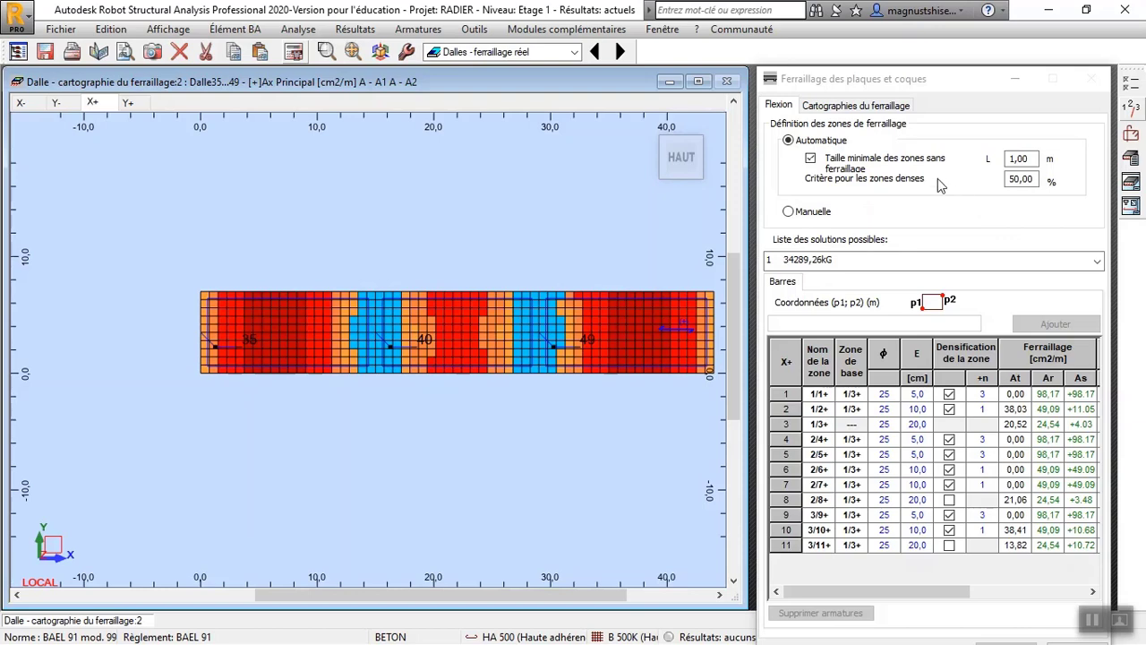
# Step: Set the bar diameter to 25 in both X and Y directions, confirm the arrangement and recalculate the slab's provided reinforcement
pyautogui.click(1130, 133)
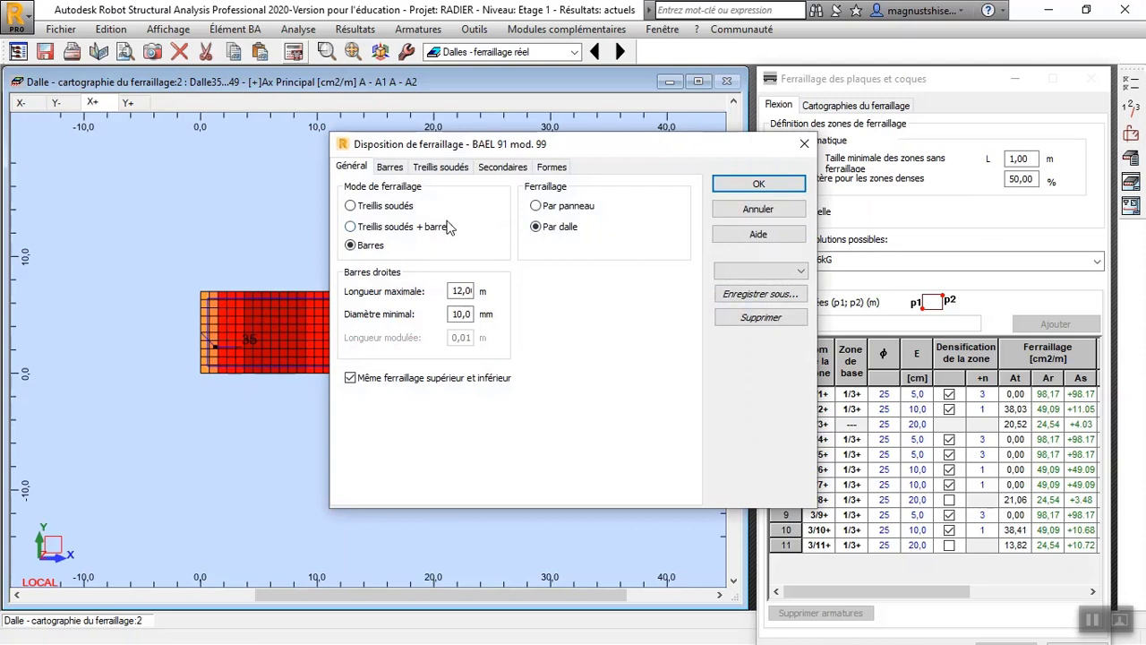
pyautogui.click(392, 167)
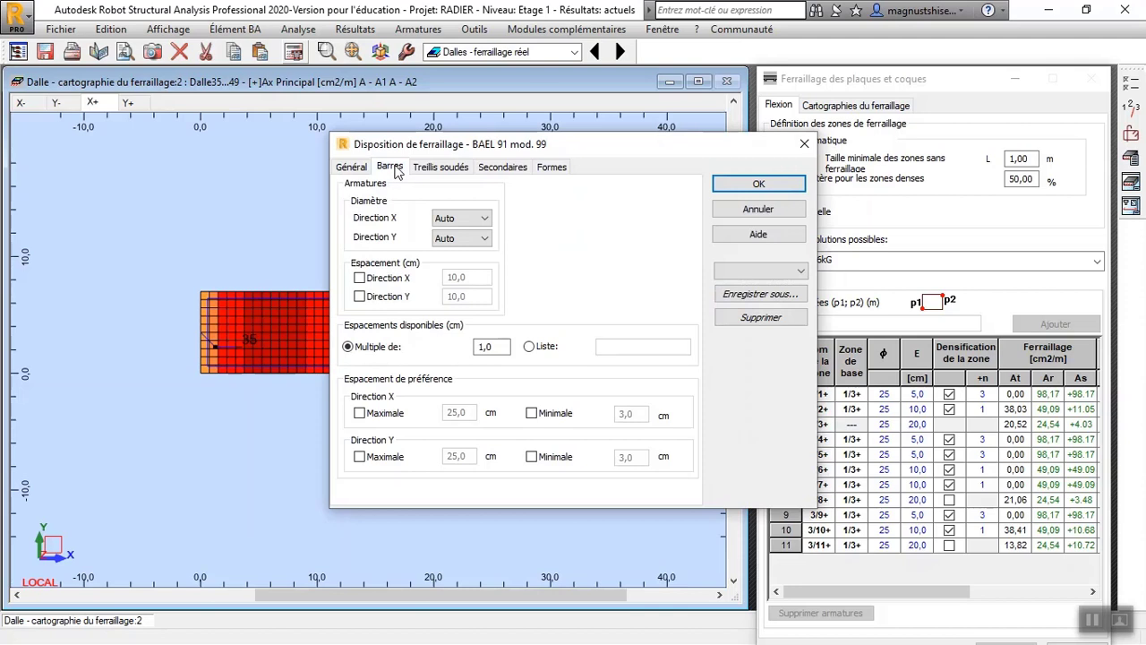
pyautogui.click(464, 221)
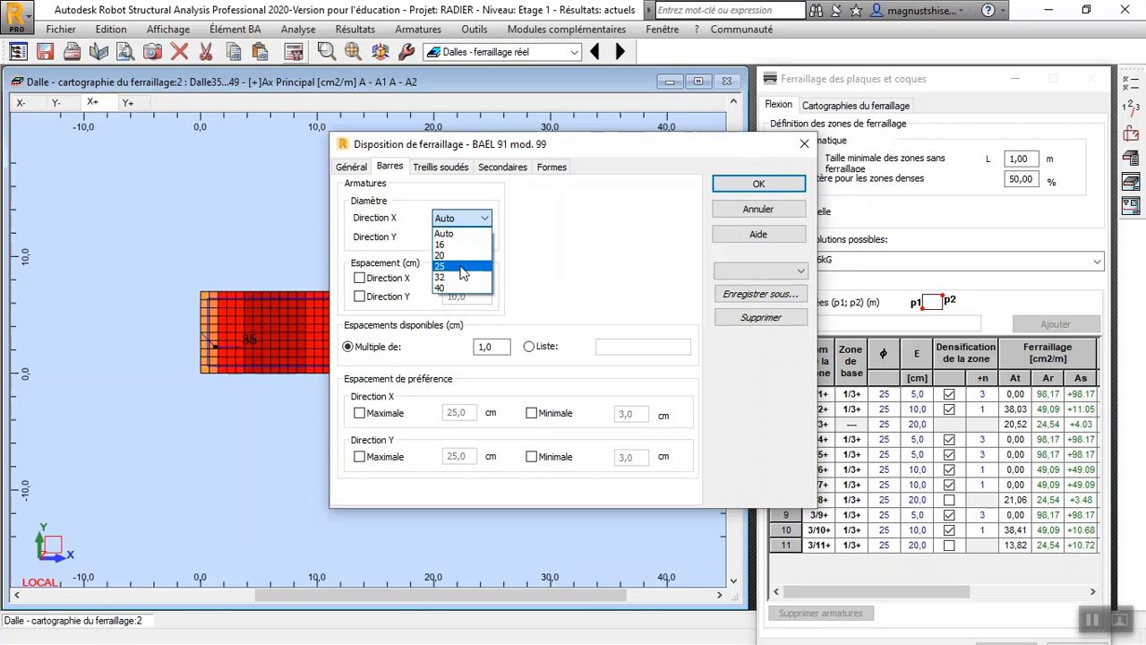
pyautogui.click(462, 268)
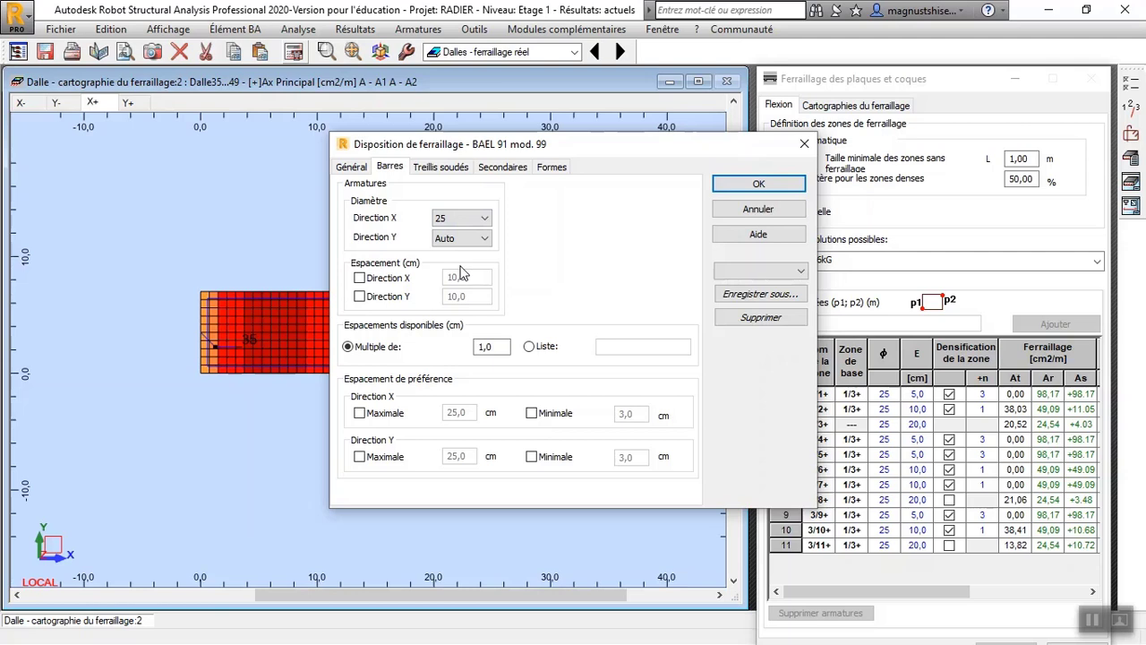
pyautogui.click(483, 238)
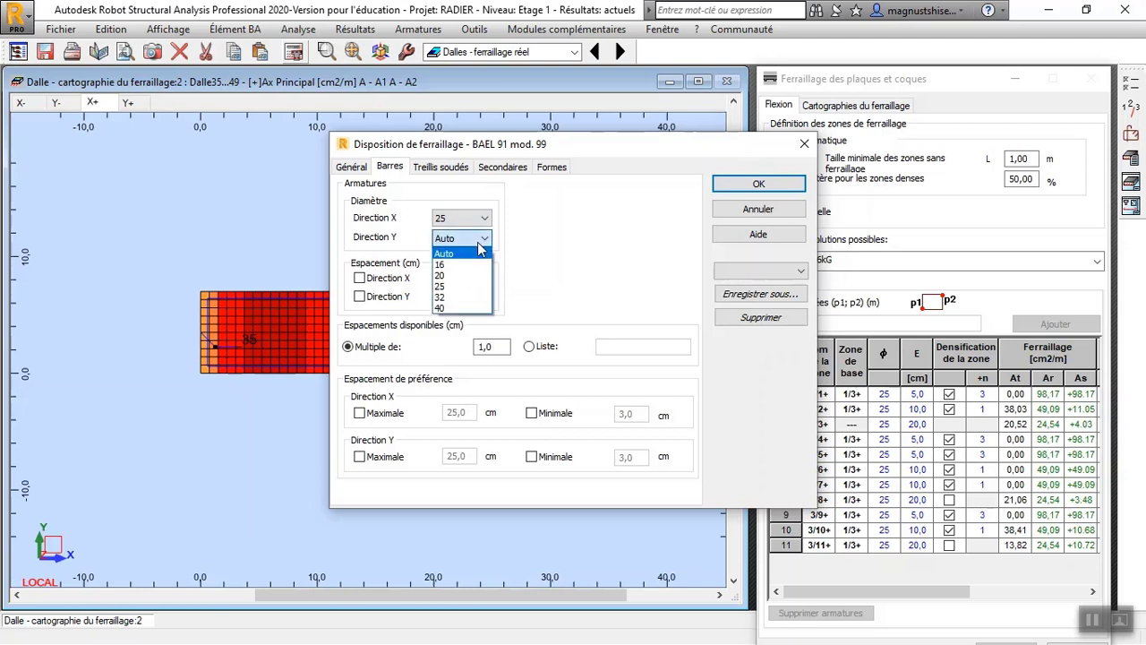
pyautogui.click(476, 286)
pyautogui.click(759, 185)
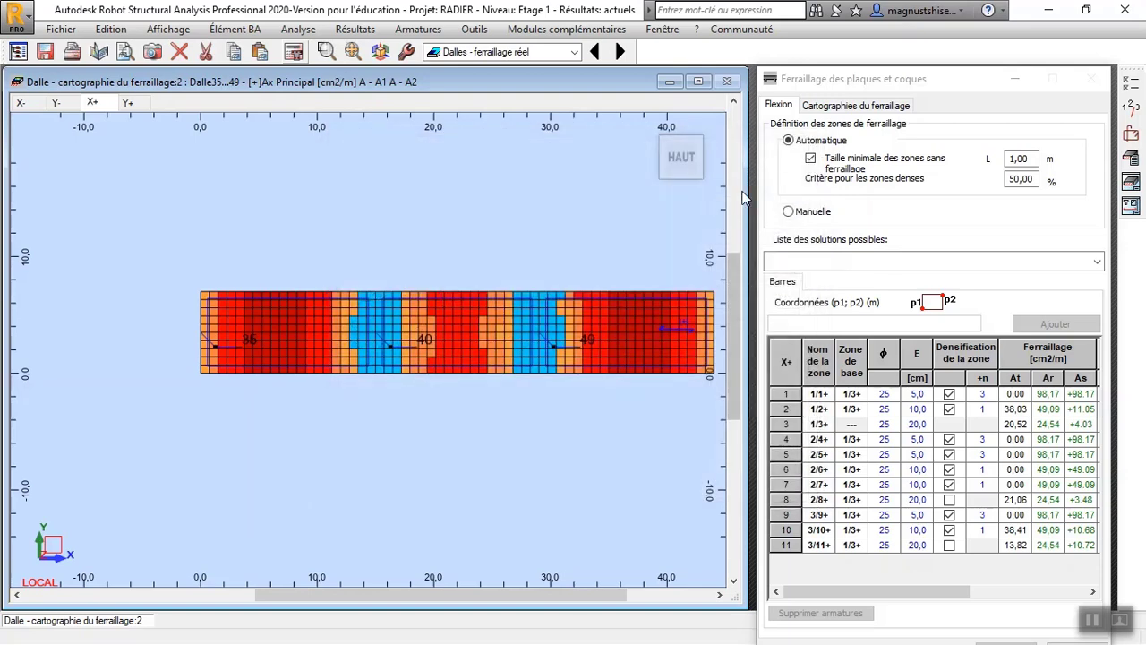
pyautogui.click(301, 53)
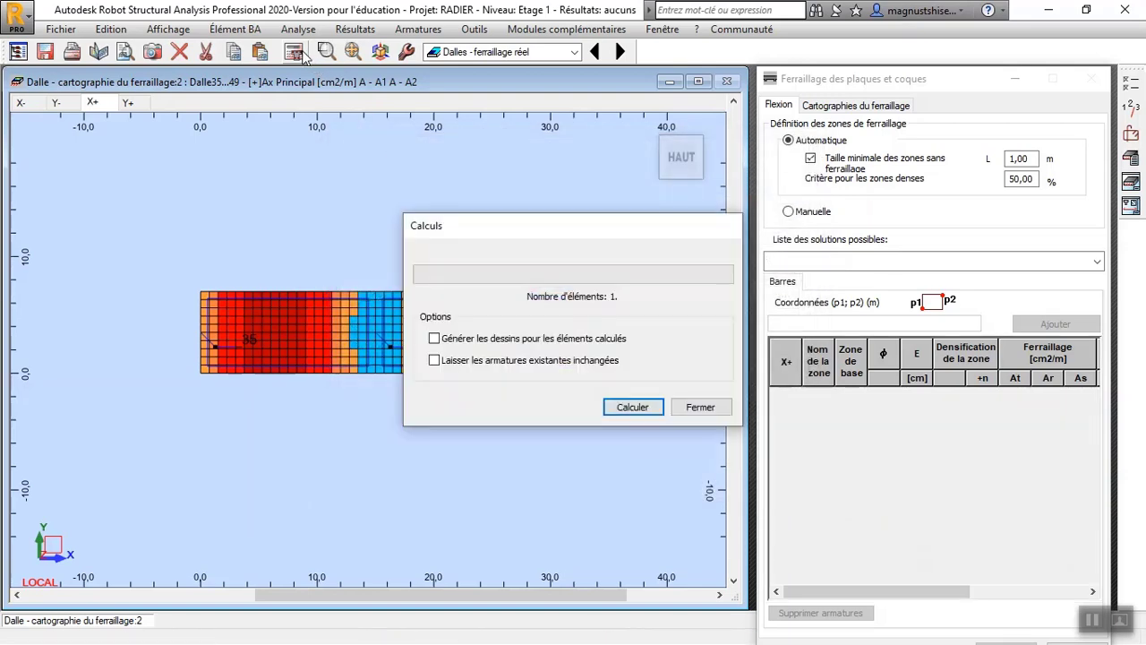
pyautogui.click(629, 405)
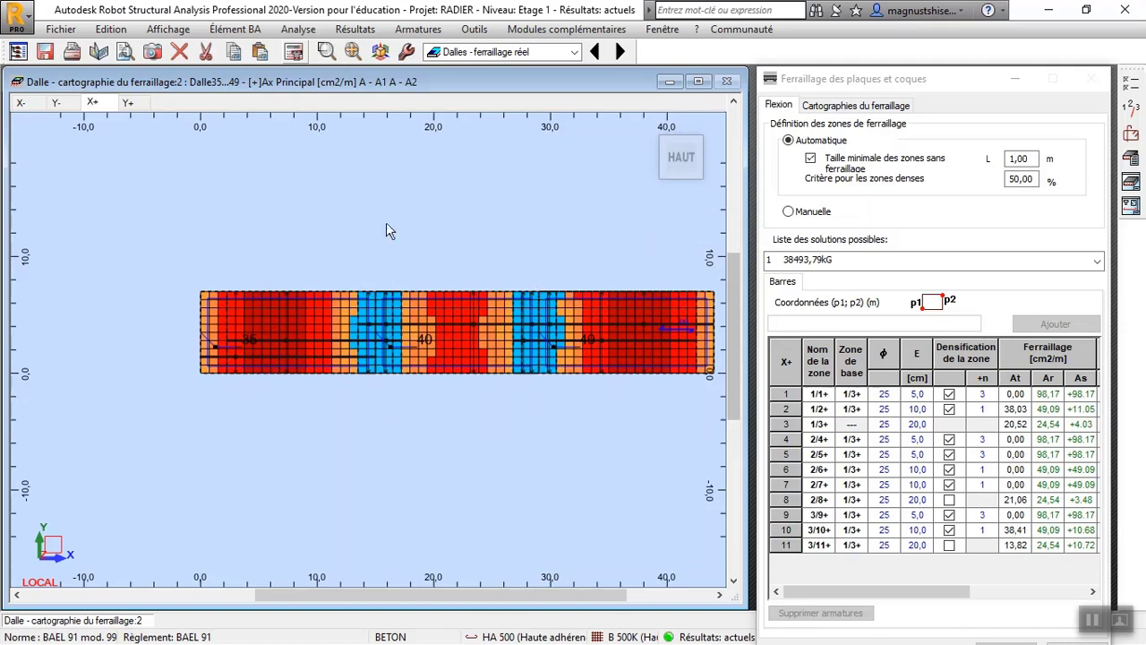
# Step: Examine the recalculated X- and Y- reinforcement, looking closely at the Y- zones around panels 35, 40 and 49
pyautogui.click(23, 104)
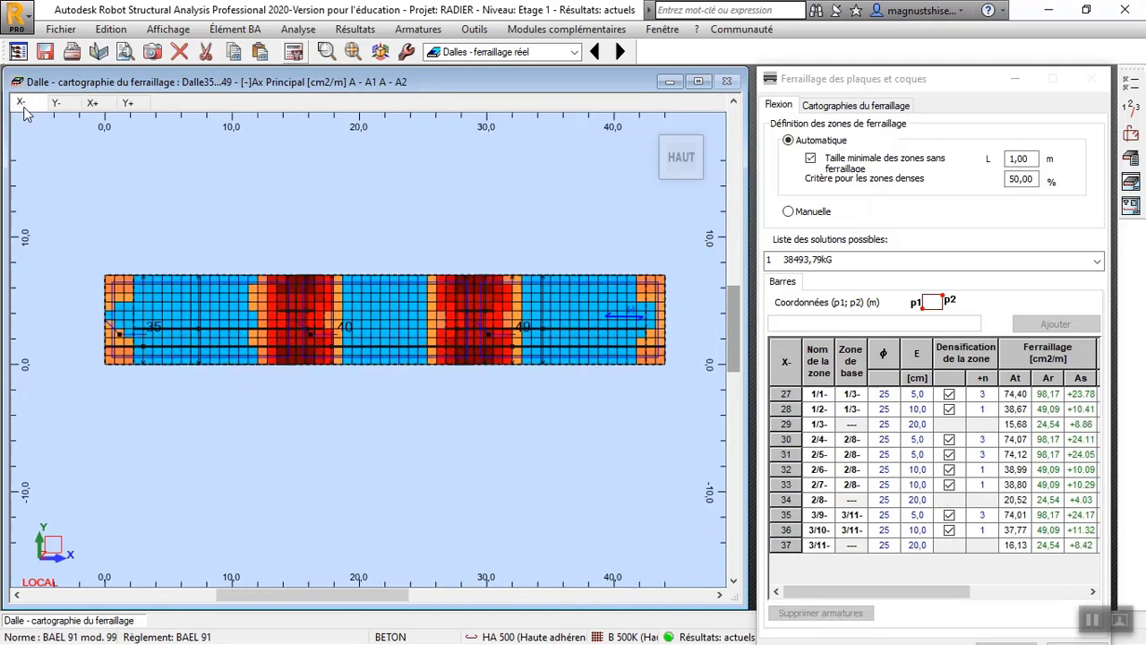
pyautogui.click(55, 104)
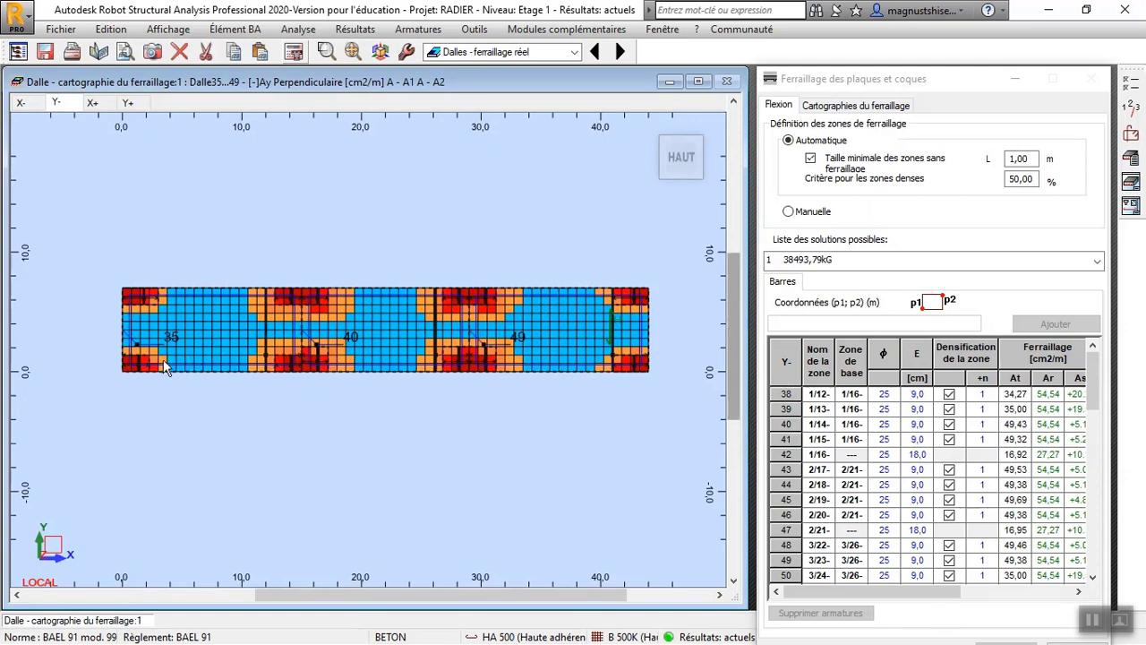
pyautogui.scroll(2, 147, 358)
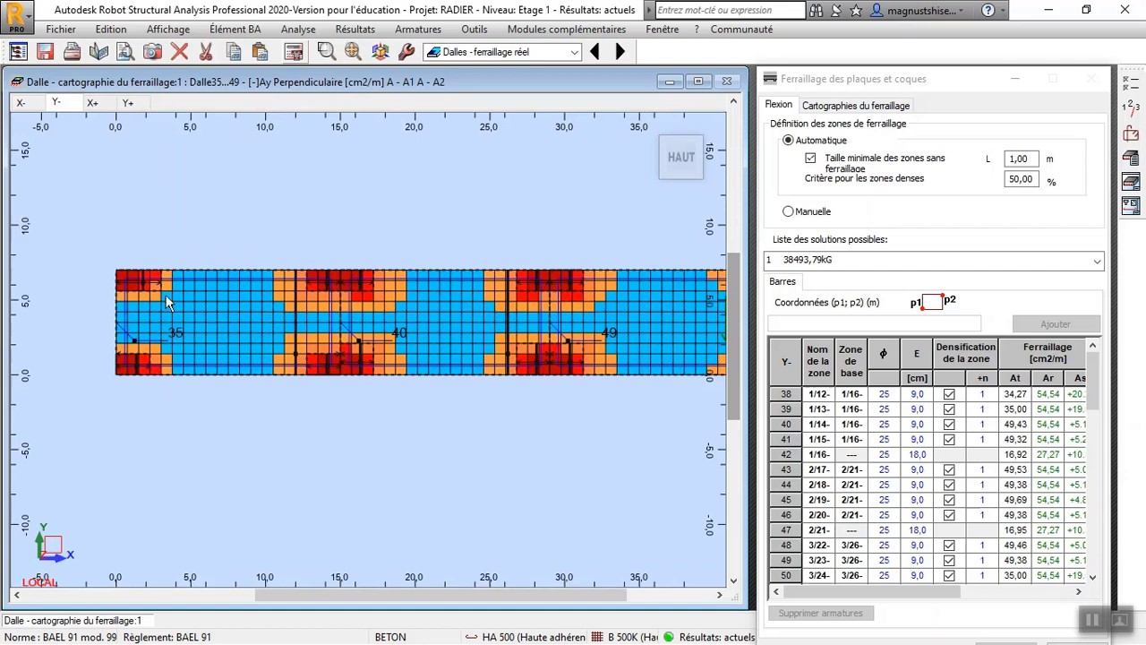
pyautogui.scroll(2, 148, 278)
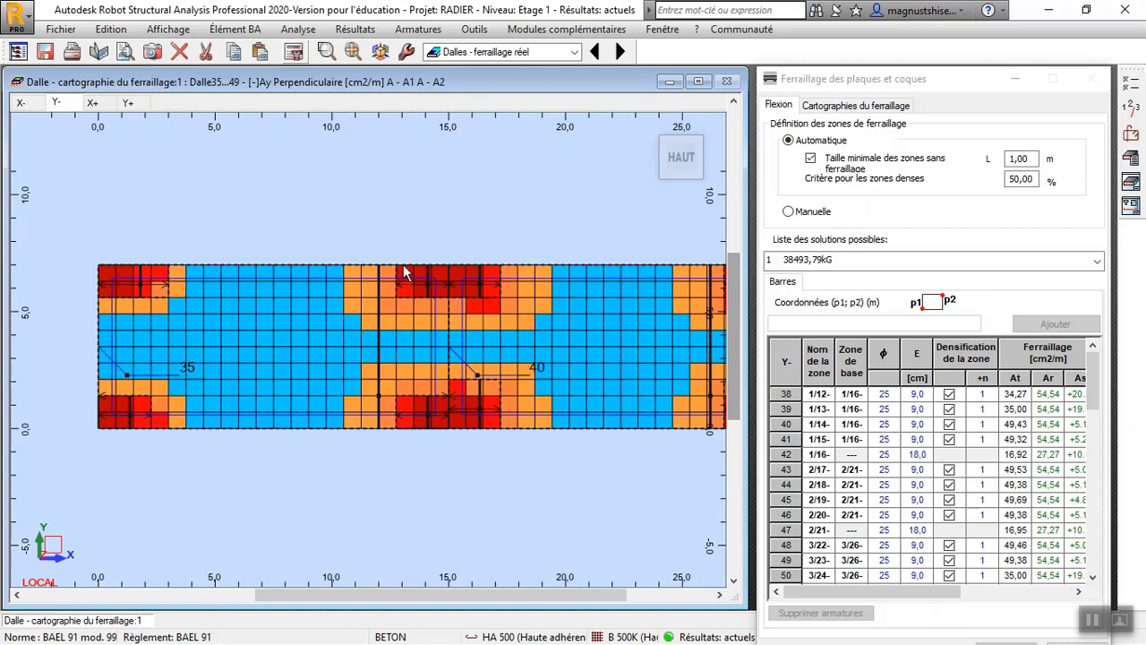
pyautogui.scroll(-1, 210, 337)
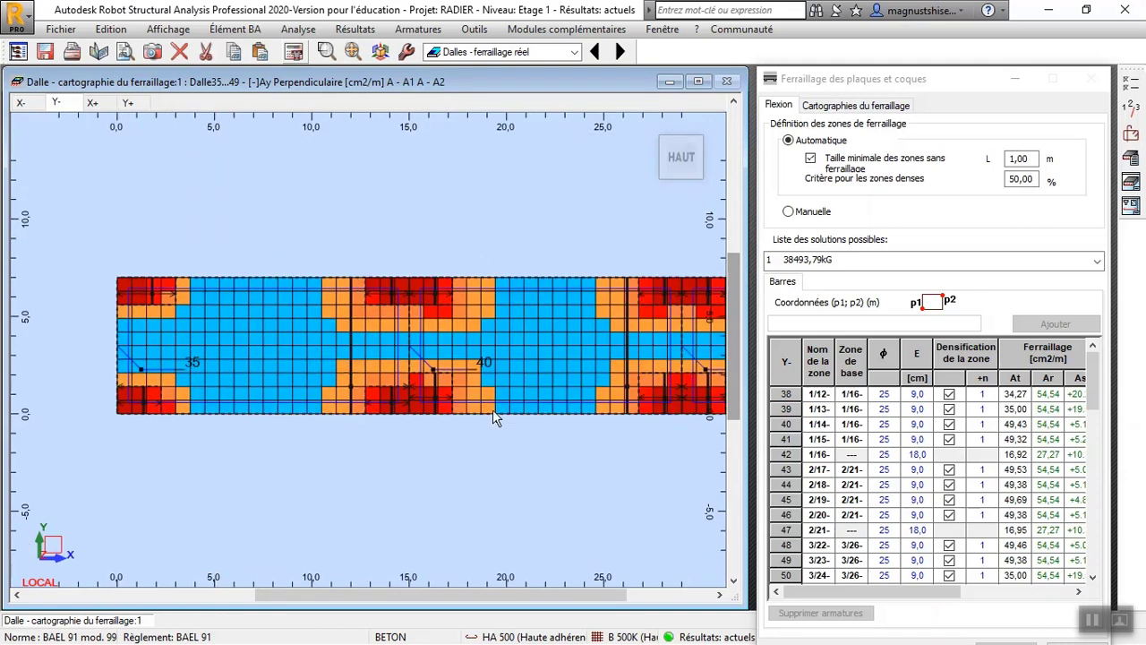
pyautogui.scroll(-1, 187, 355)
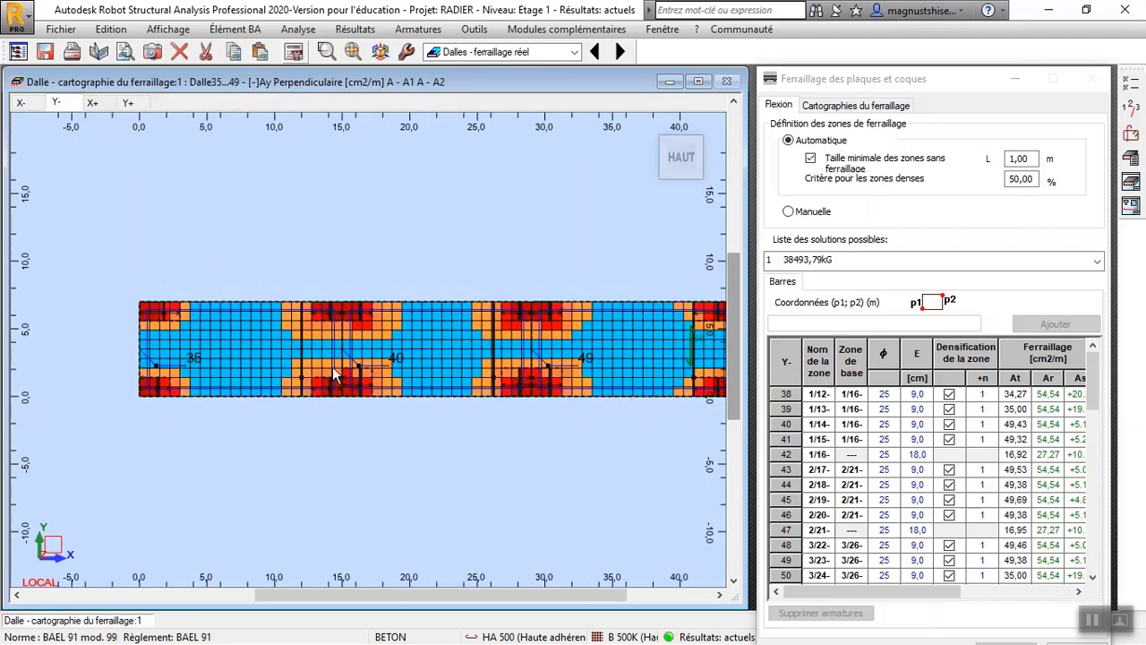
pyautogui.scroll(-1, 287, 366)
pyautogui.scroll(1, 641, 383)
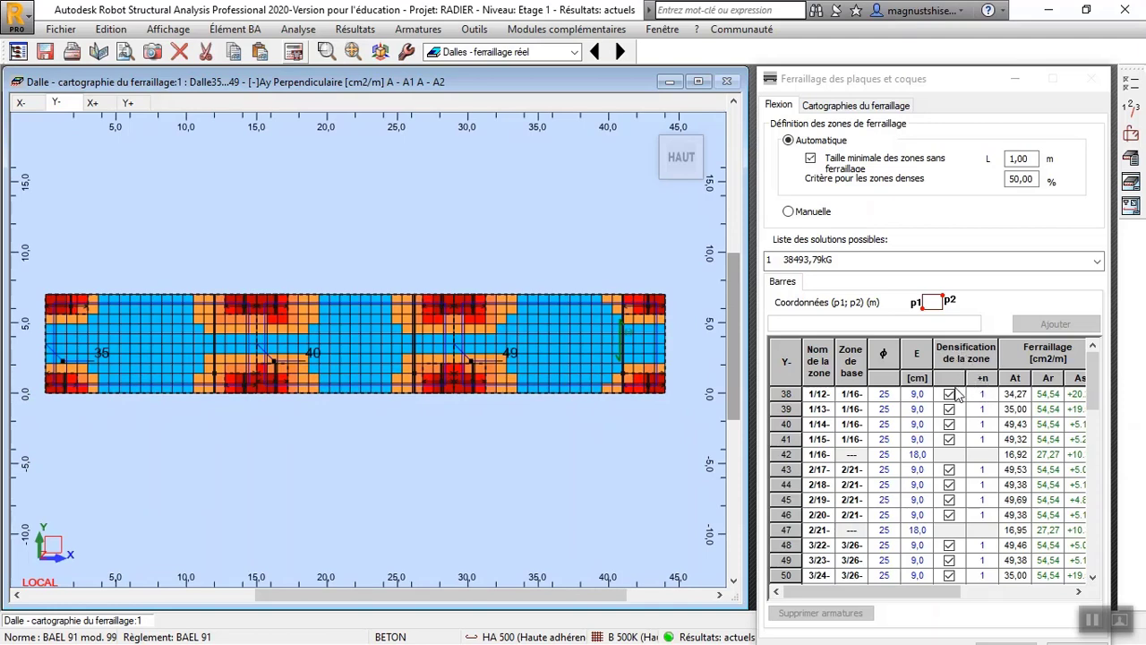
pyautogui.scroll(1, 440, 305)
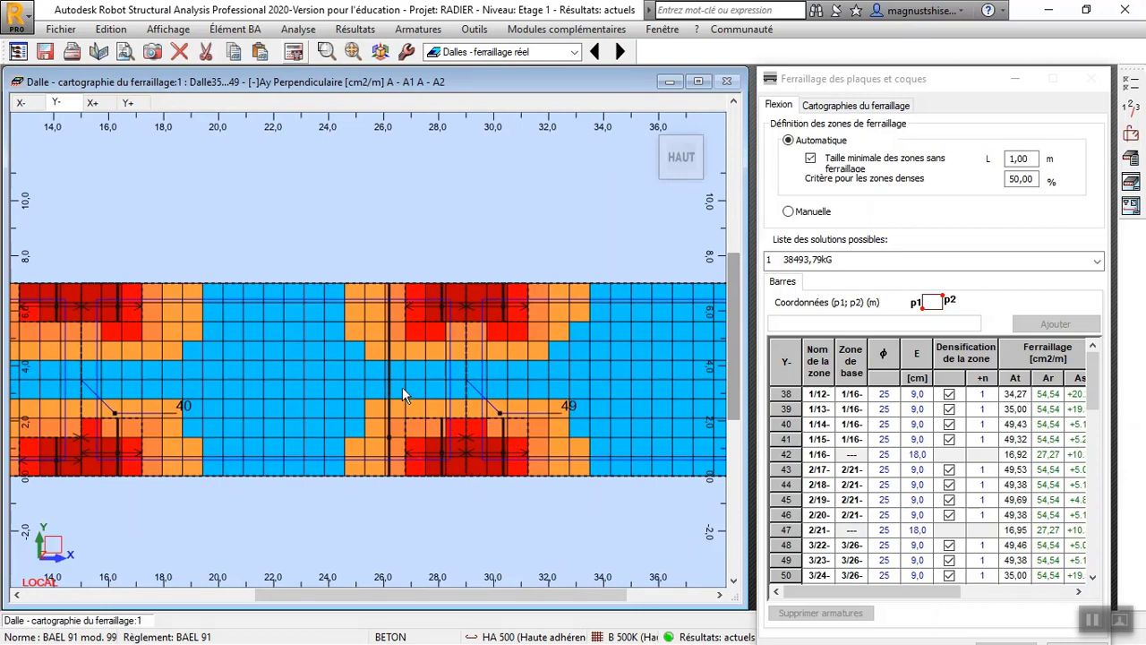
pyautogui.scroll(-3, 304, 307)
pyautogui.scroll(1, 544, 331)
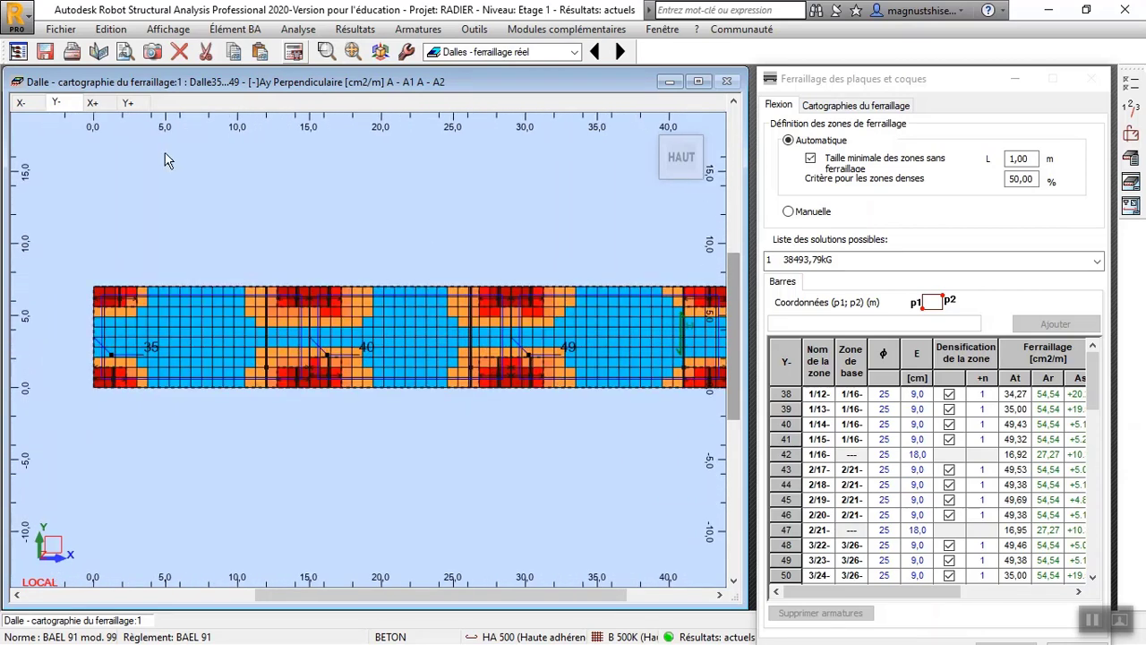
# Step: Examine the recalculated X+ and Y+ reinforcement zones and return to the X- map
pyautogui.click(94, 103)
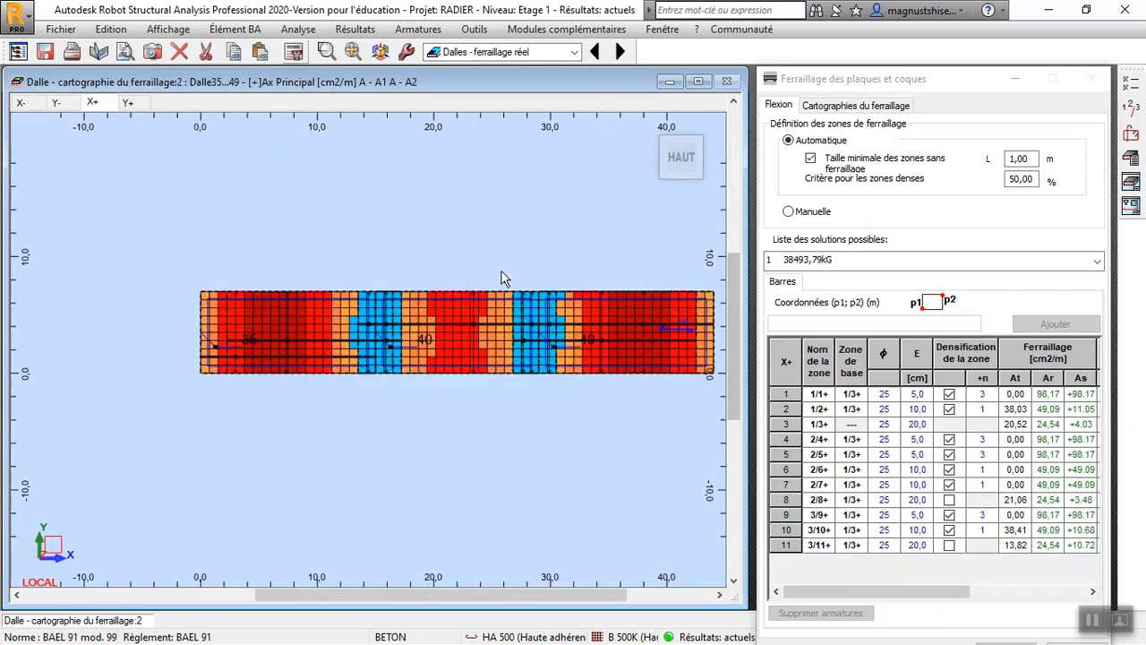
pyautogui.scroll(1, 673, 348)
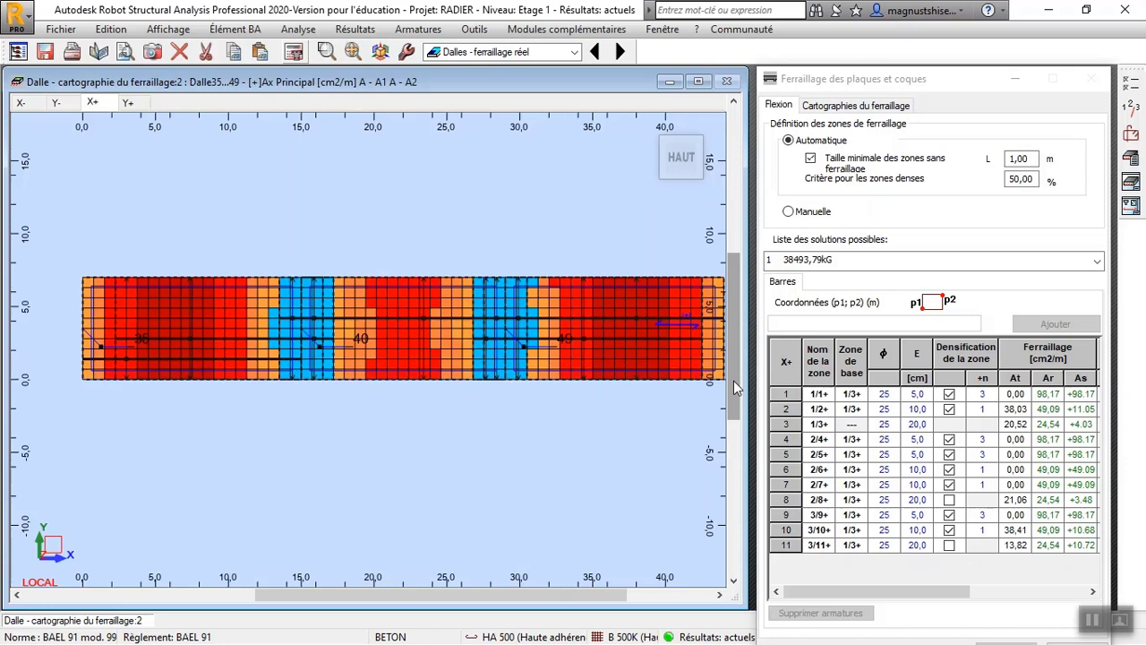
pyautogui.click(136, 102)
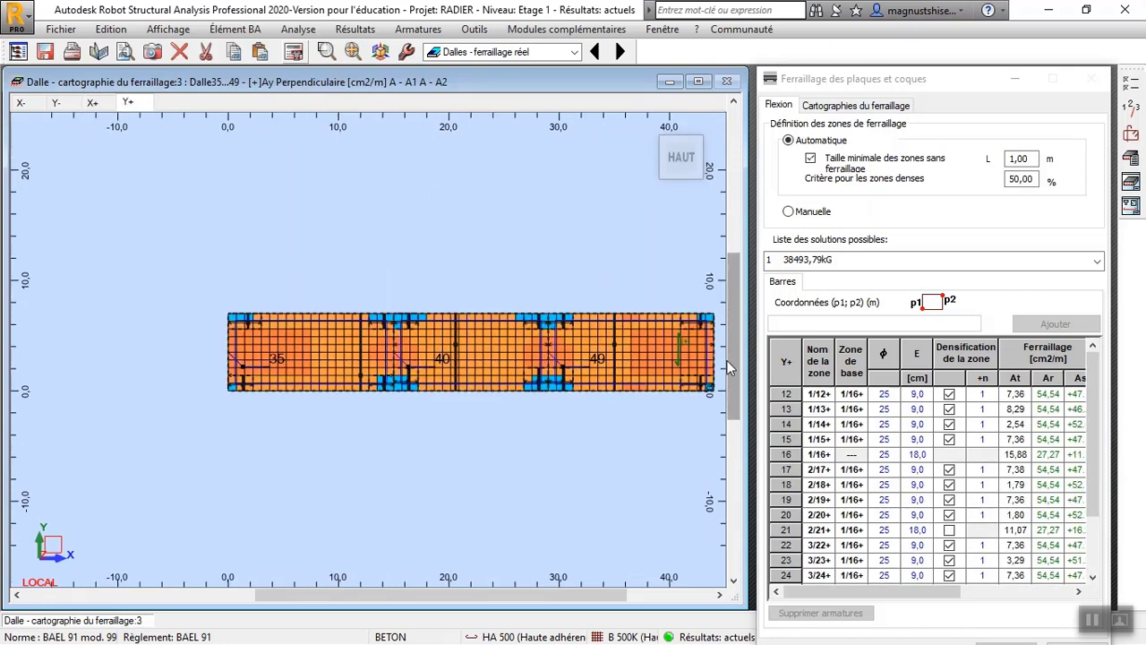
pyautogui.scroll(2, 721, 356)
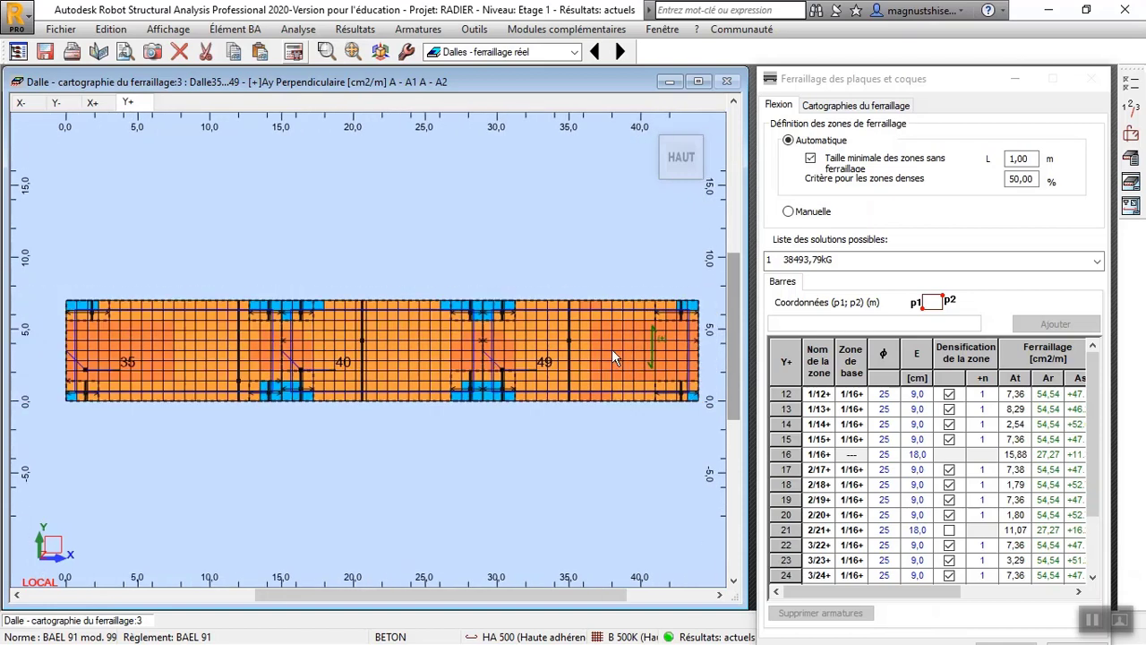
pyautogui.scroll(-1, 612, 348)
pyautogui.click(22, 104)
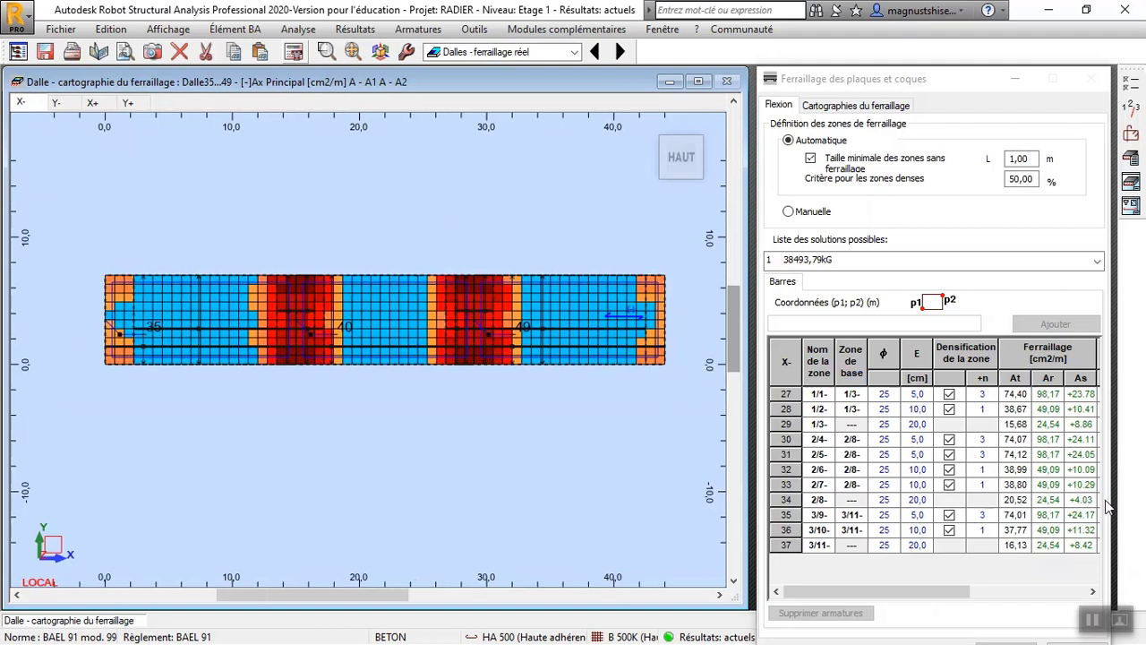